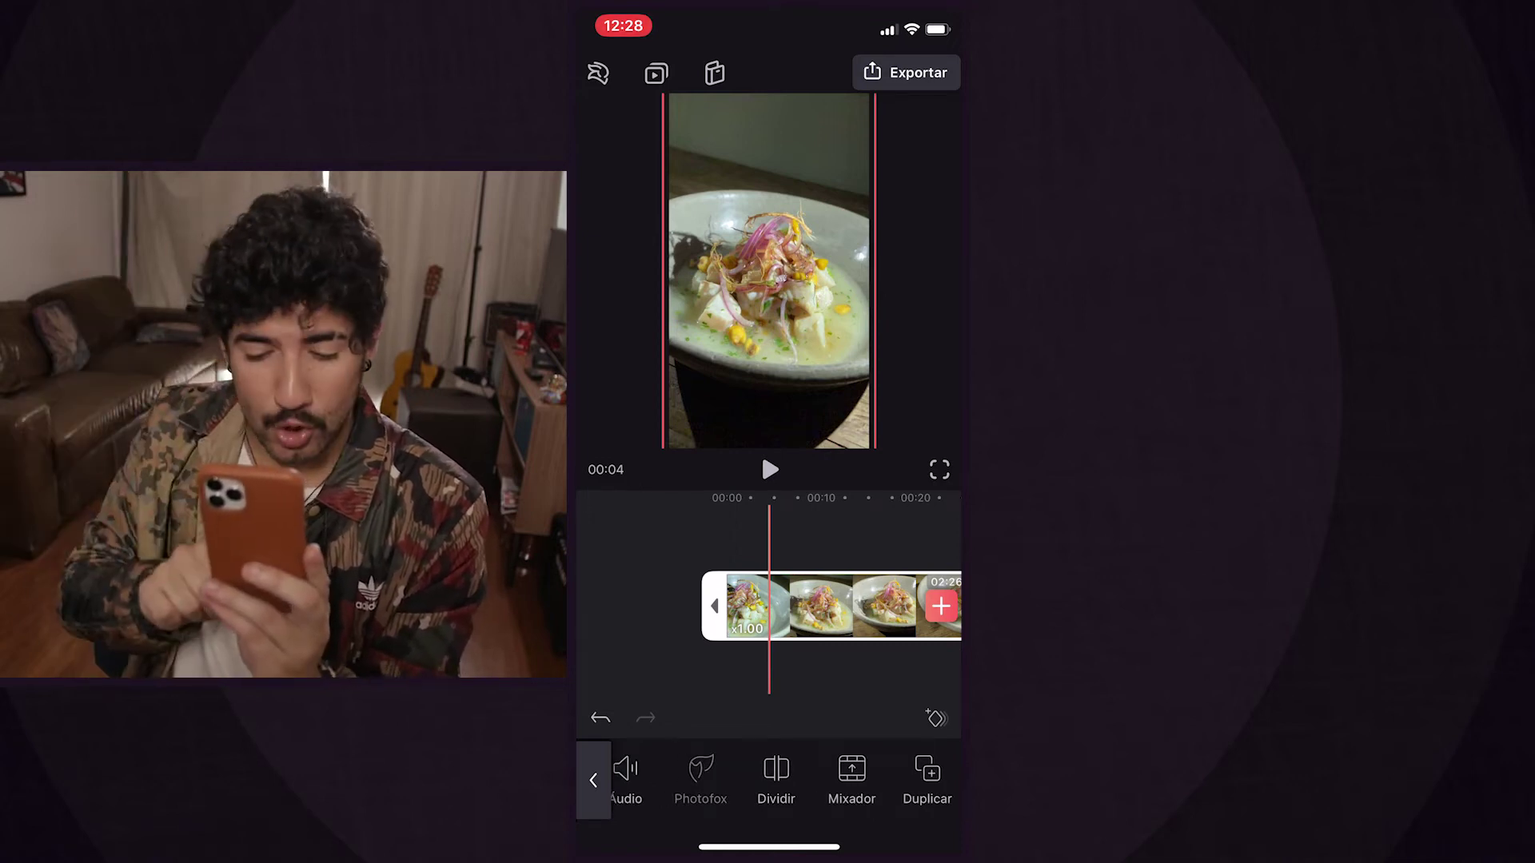
Select the first clip, then preview the video from the start
click(768, 606)
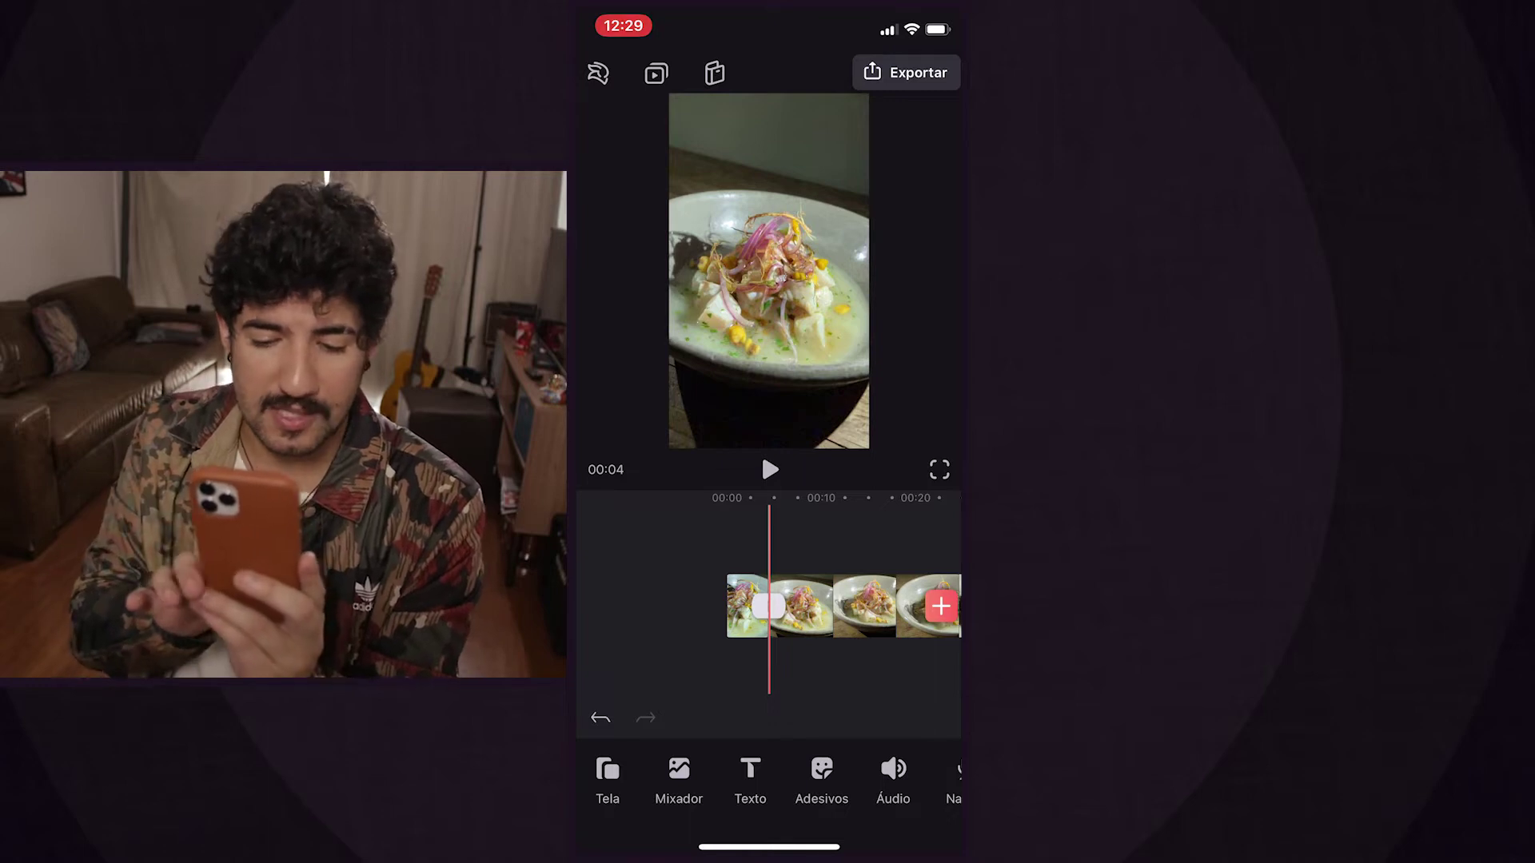
click(767, 606)
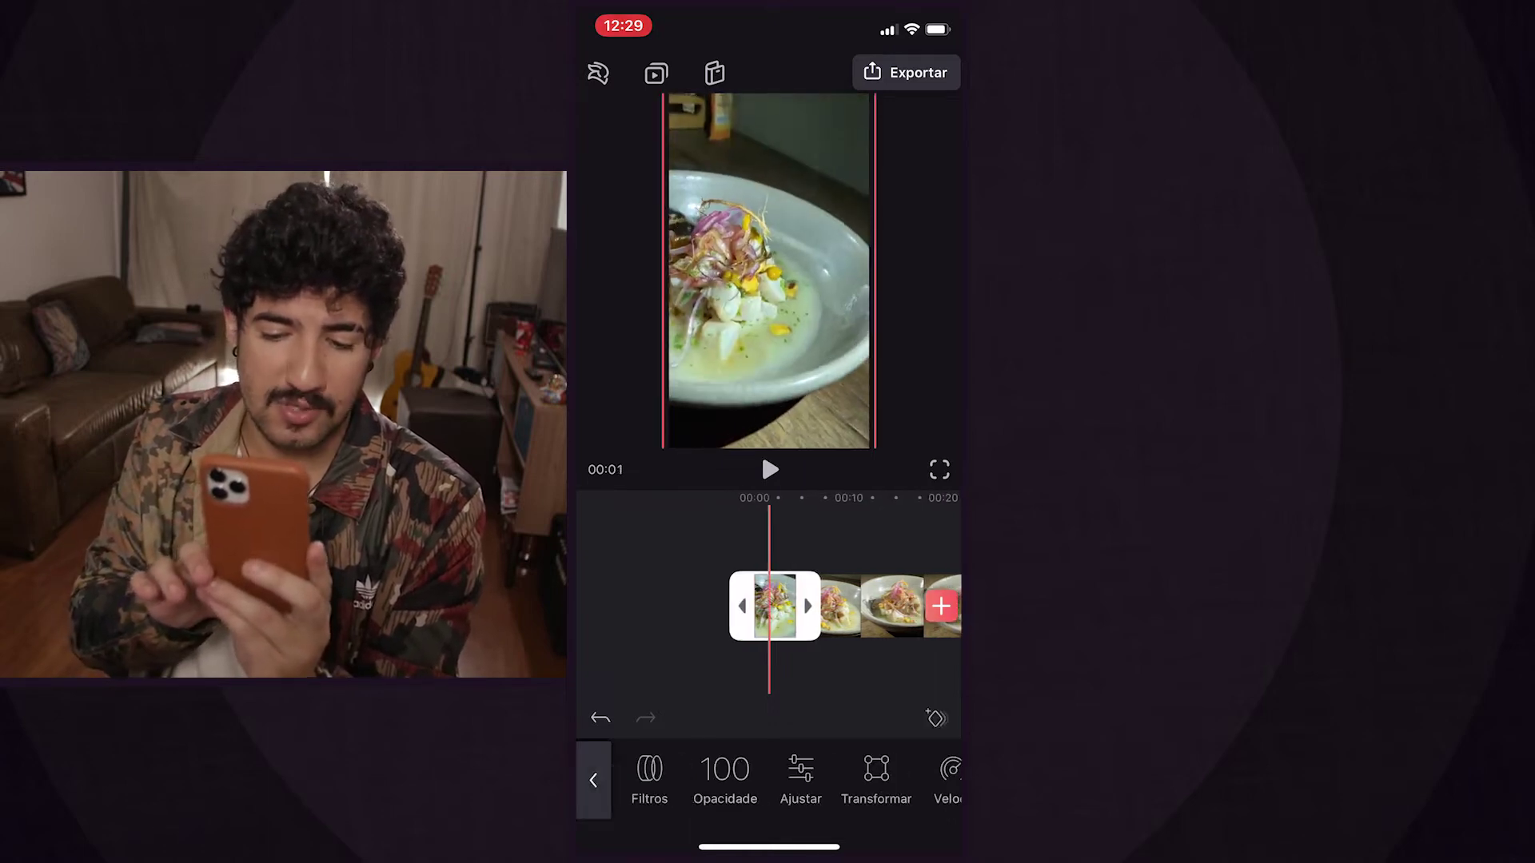
scroll(769, 779, right, 2)
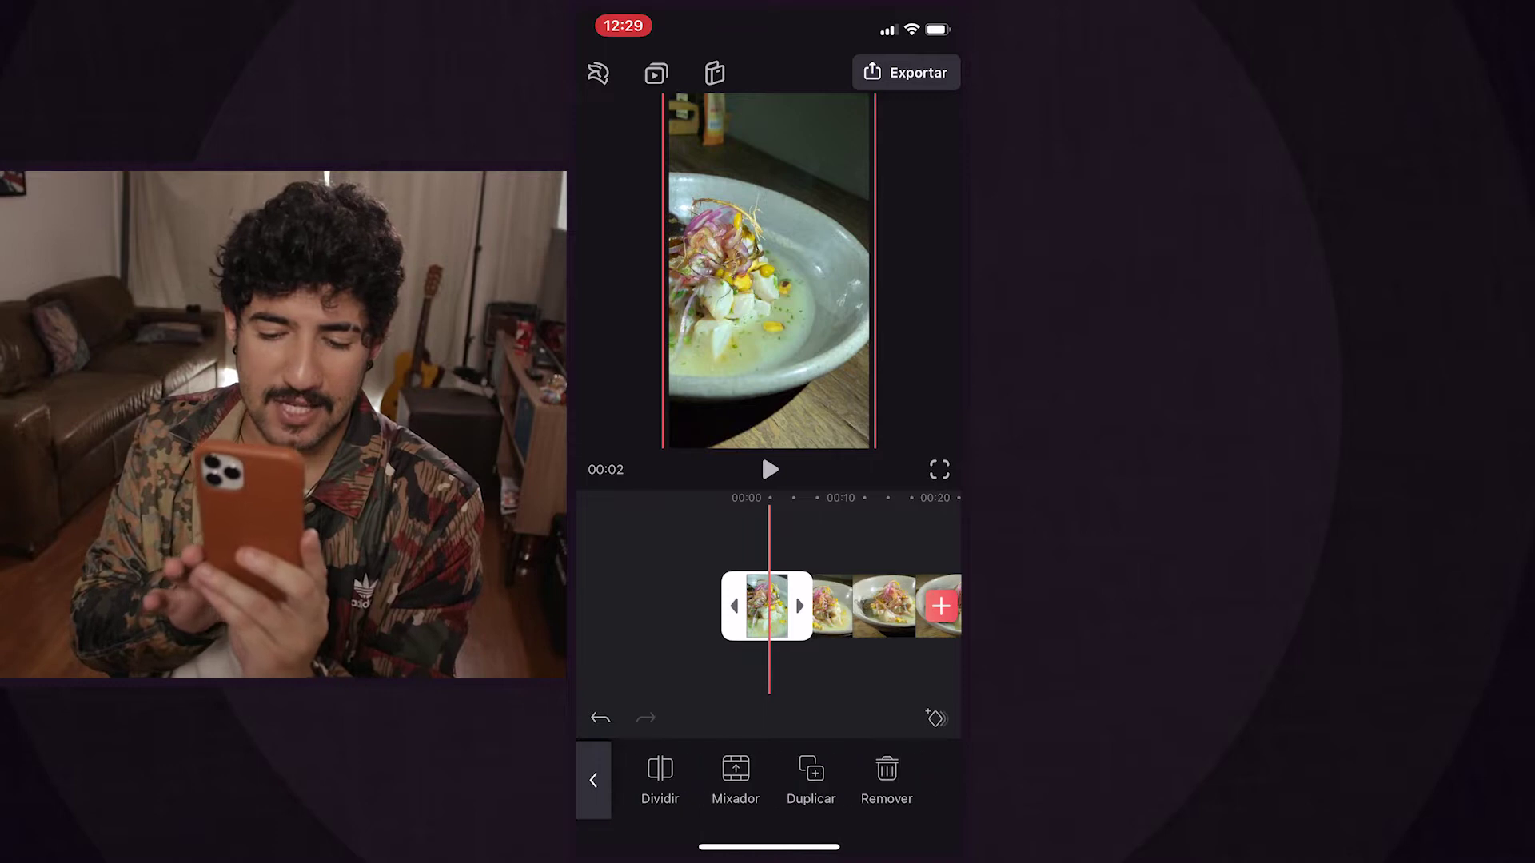
scroll(769, 779, left, 2)
click(671, 559)
click(769, 469)
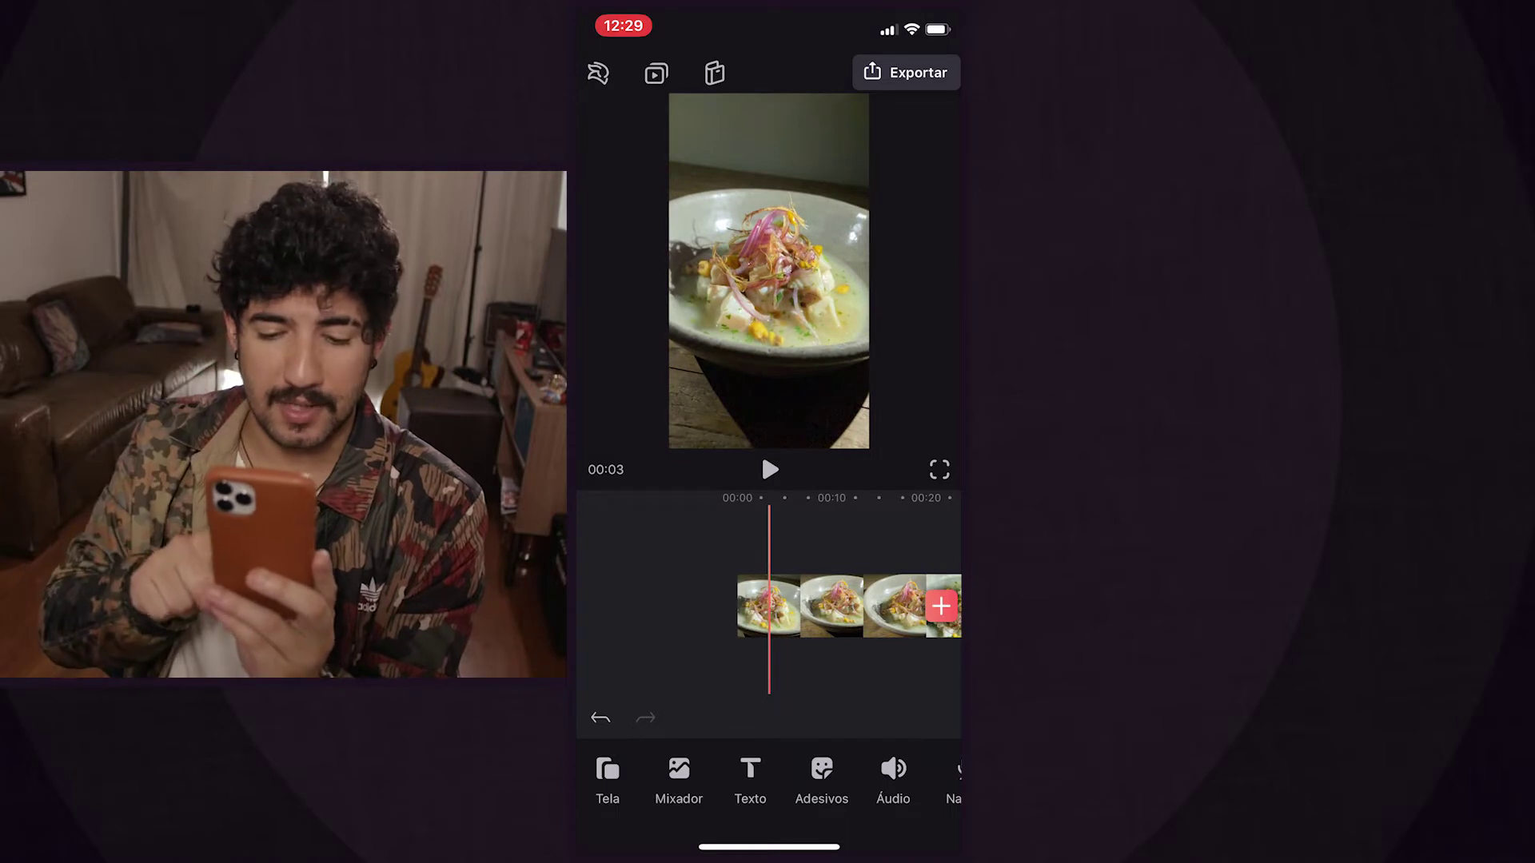
Scrub the timeline and select, then deselect, the clip at the playhead
click(831, 606)
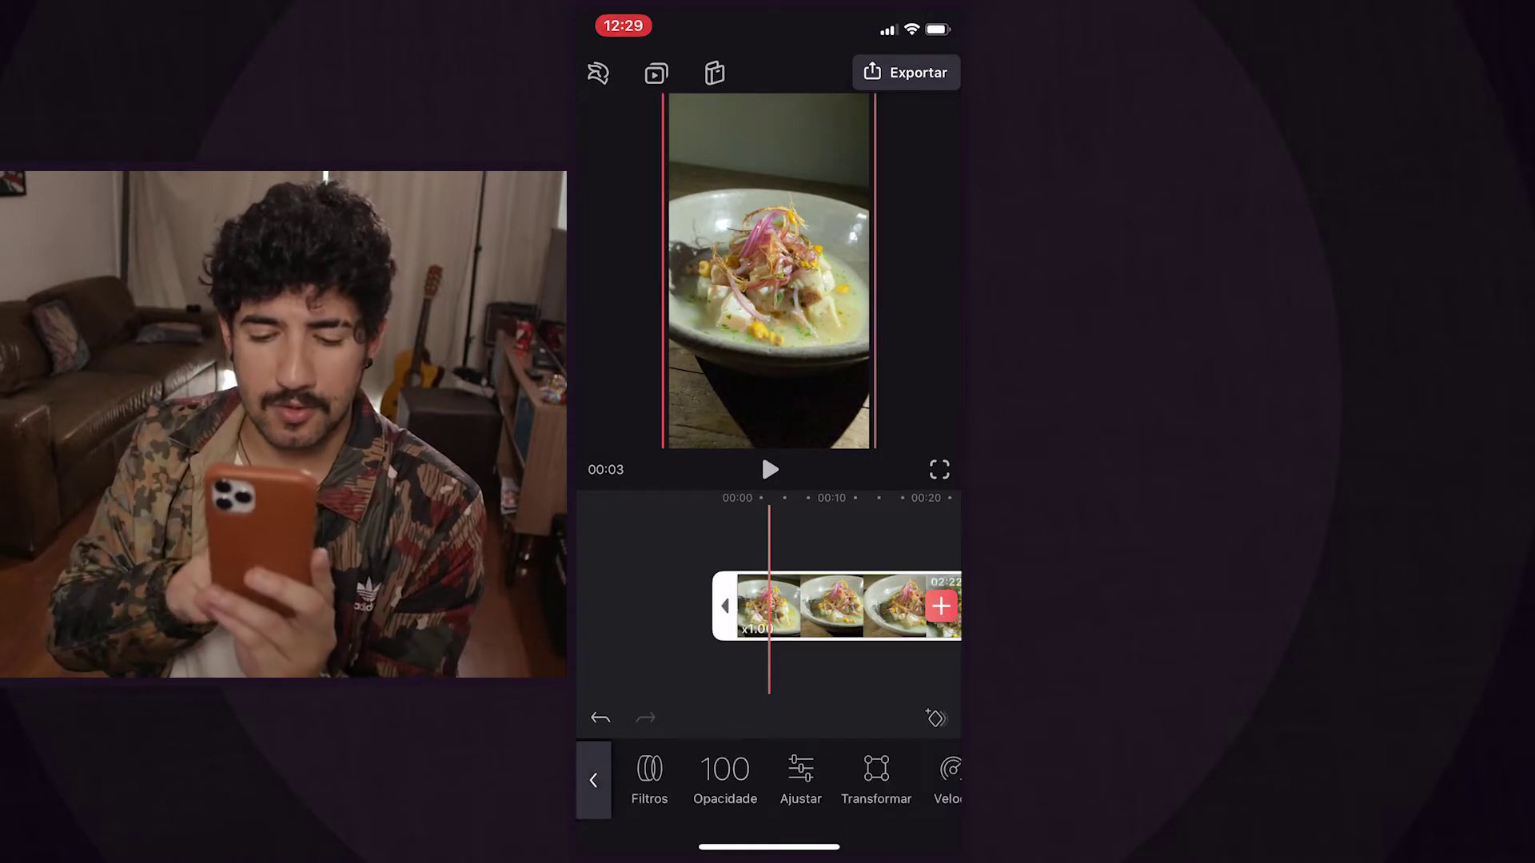
scroll(769, 779, right, 5)
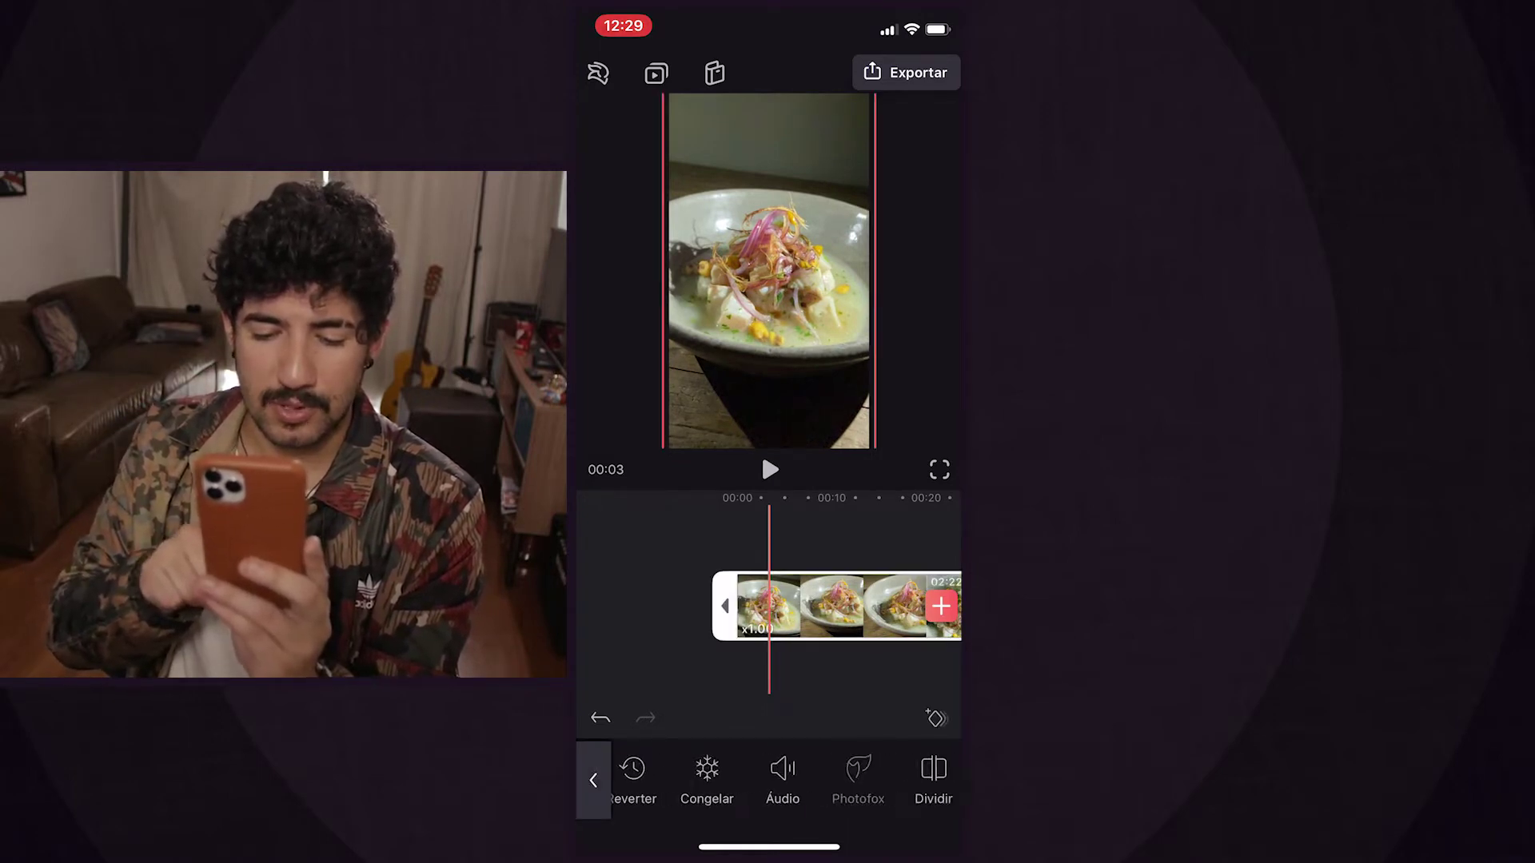
click(593, 779)
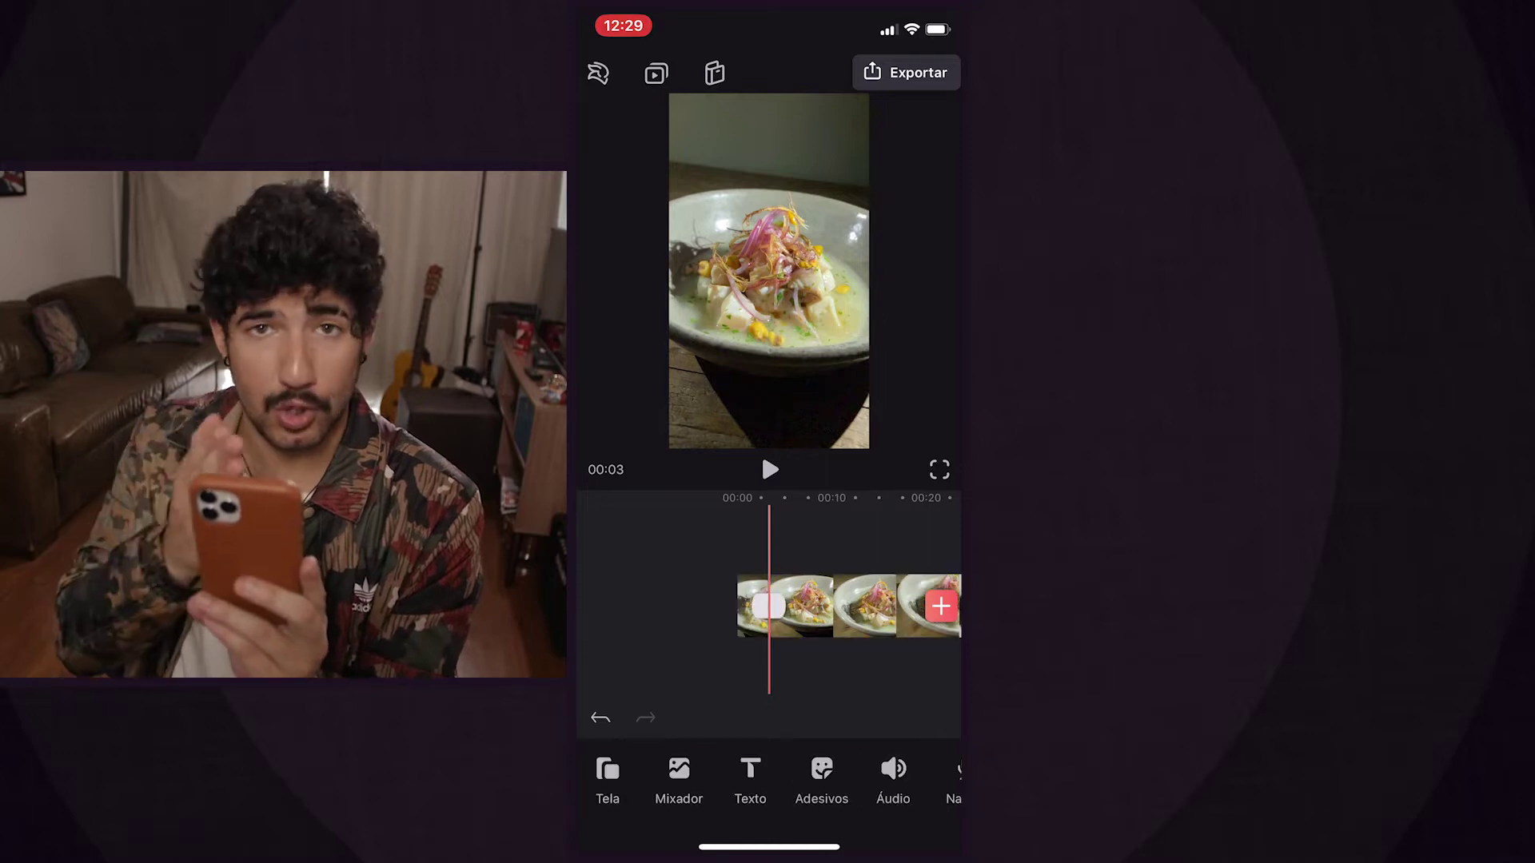
scroll(769, 606, right, 10)
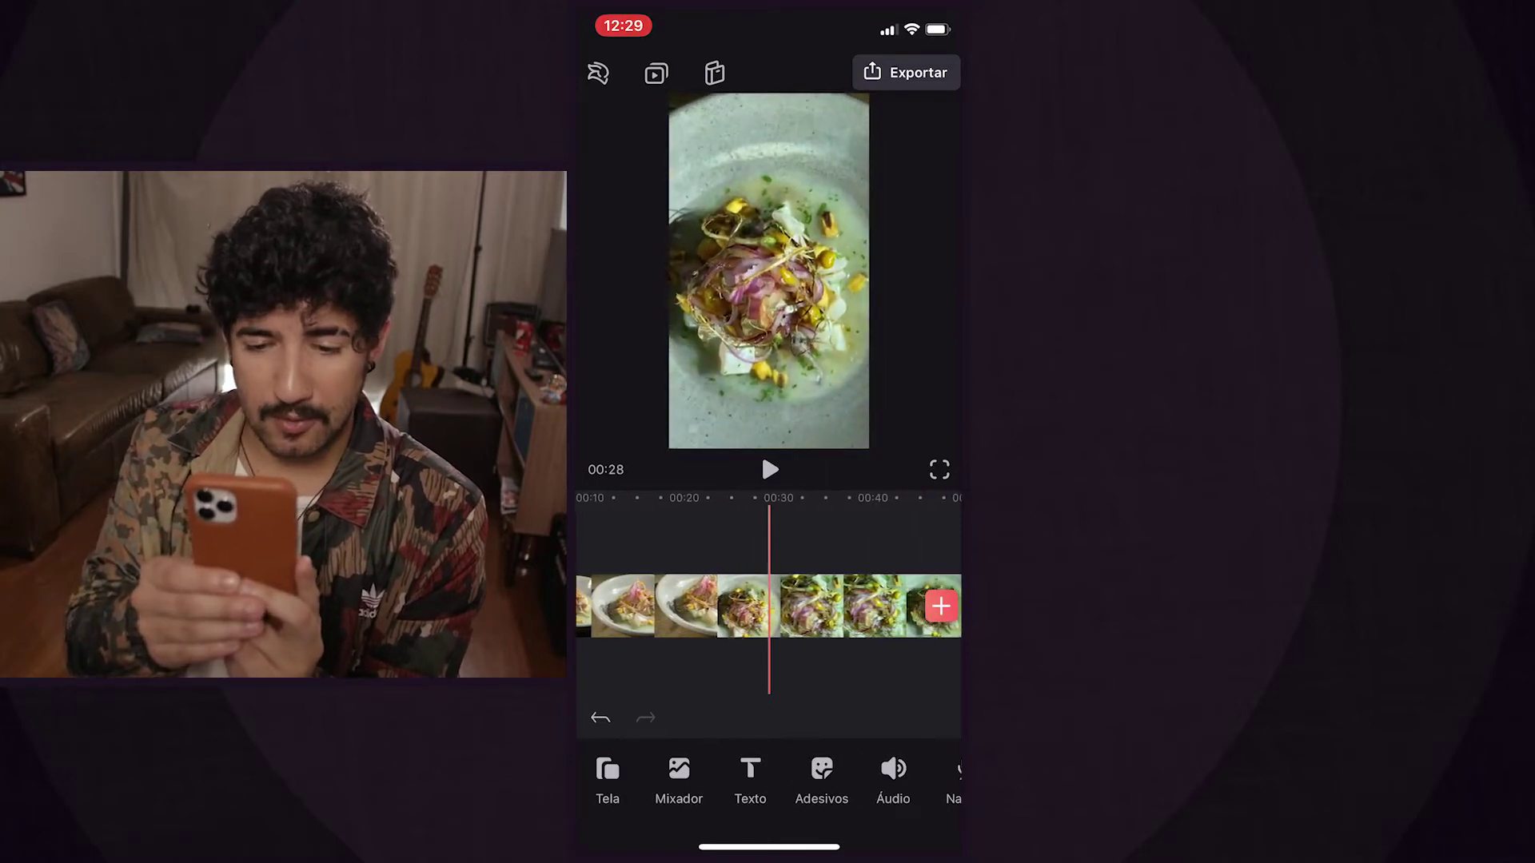
scroll(769, 606, right, 4)
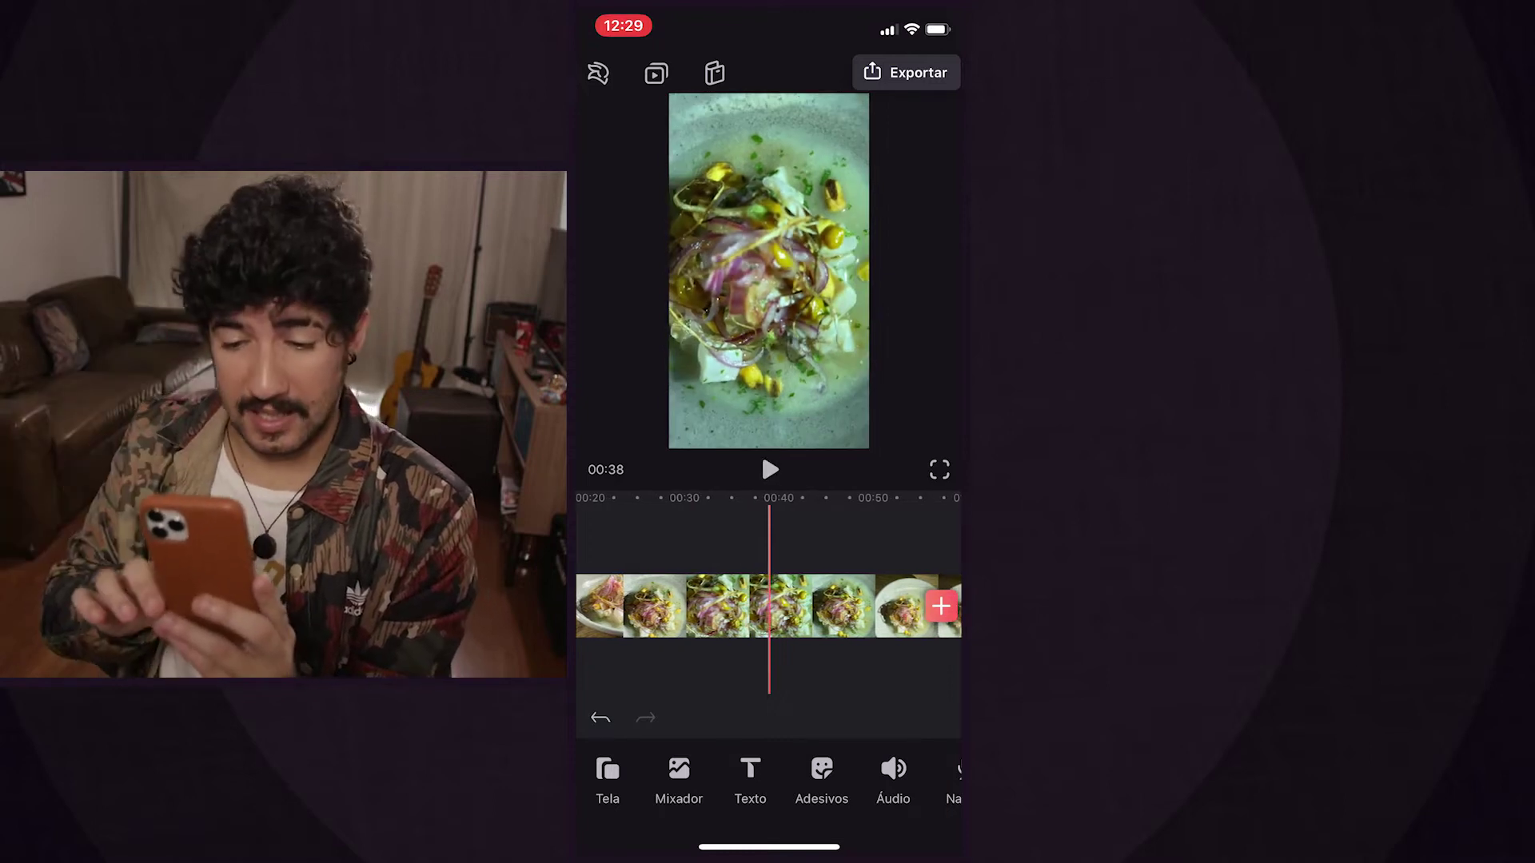
scroll(769, 606, left, 1)
click(848, 606)
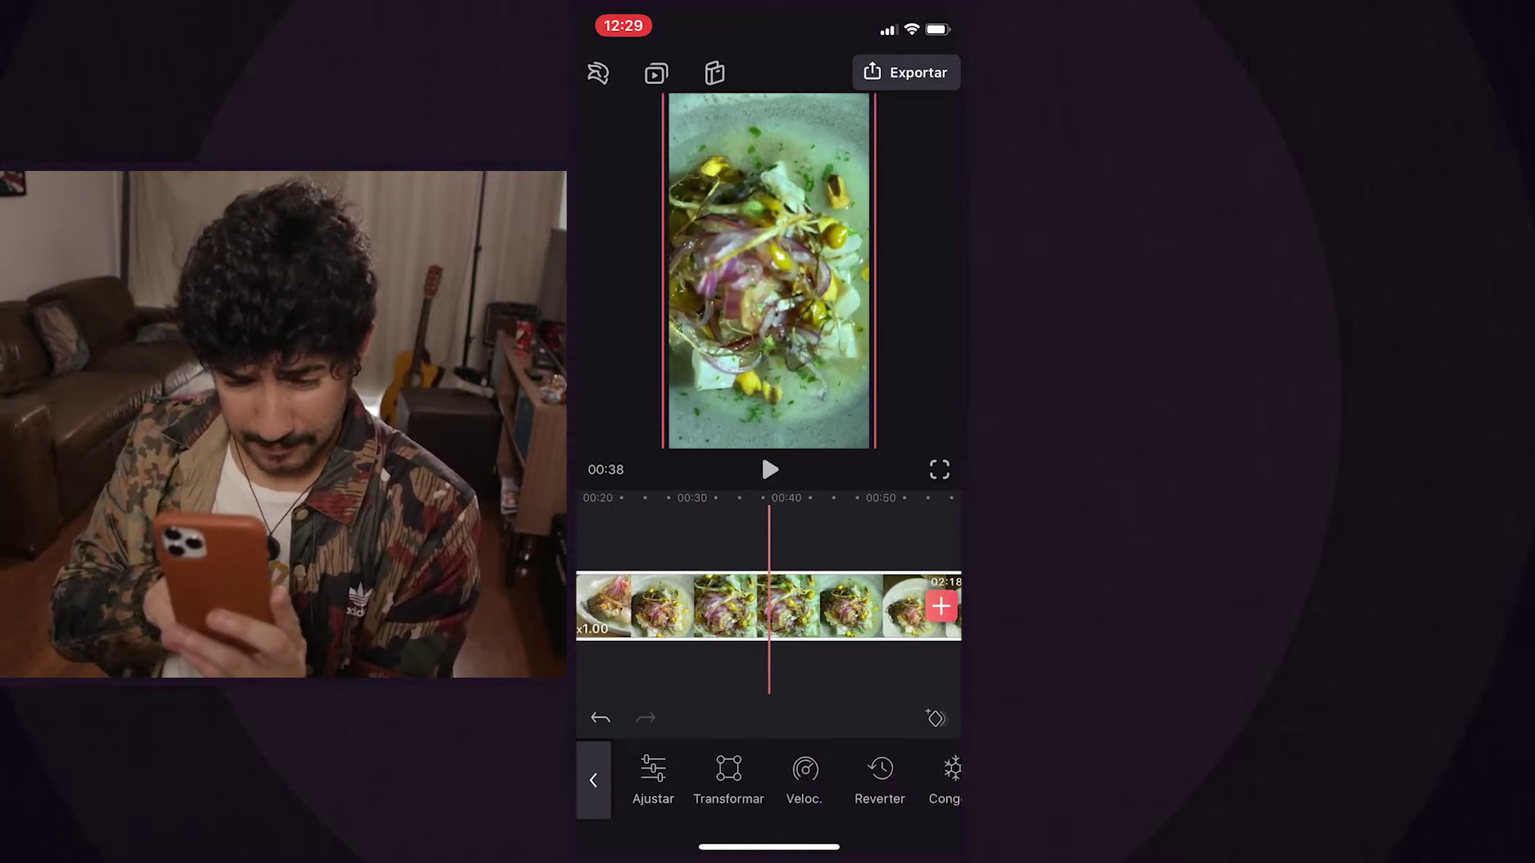
click(593, 780)
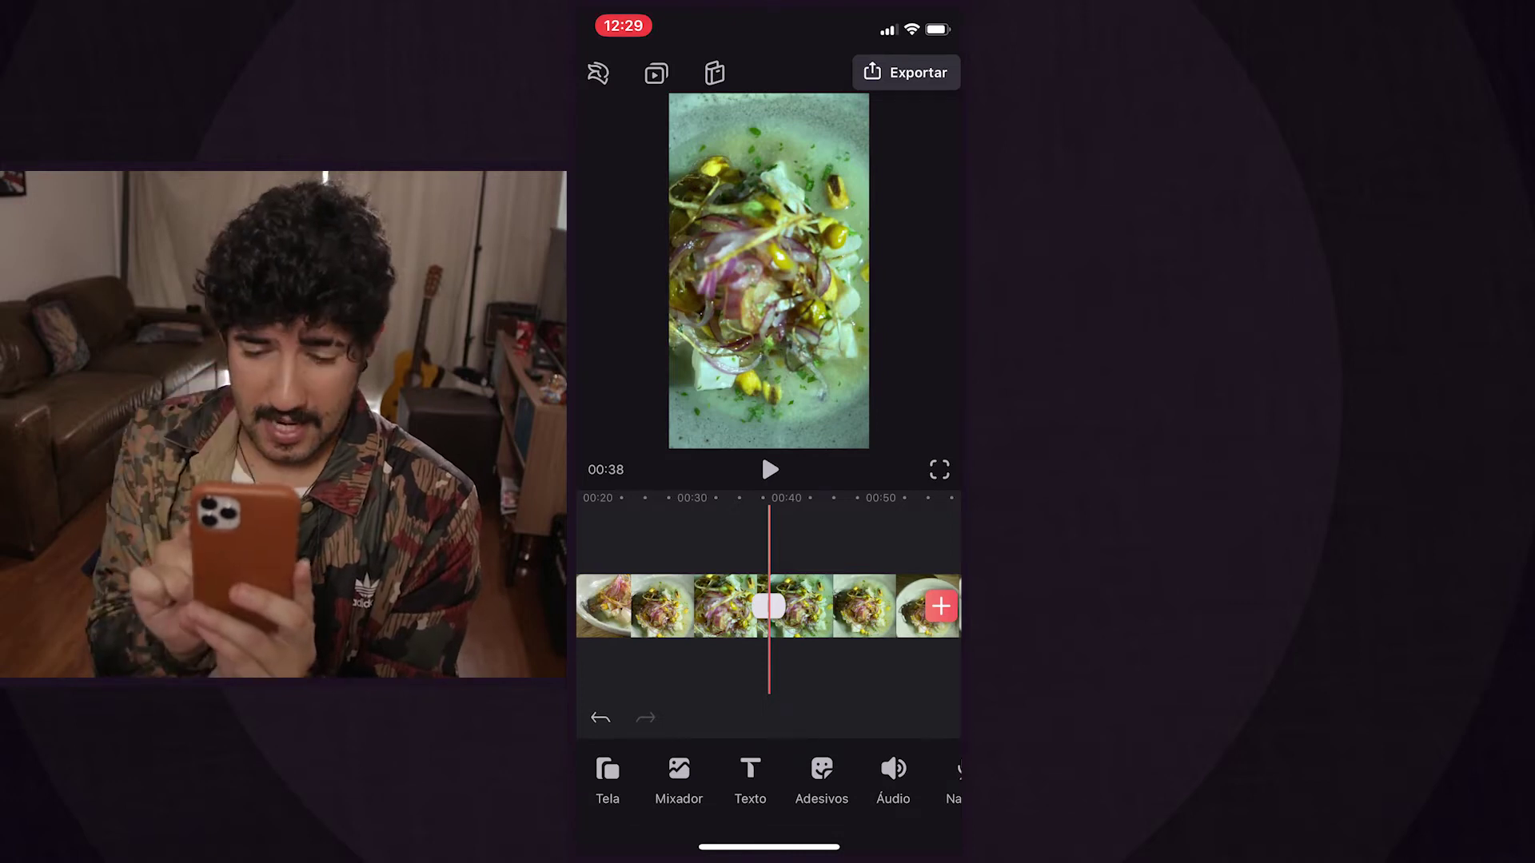
Delete the opening side-view bowl clip with Remover, then play and pause from the start
scroll(769, 606, down, 5)
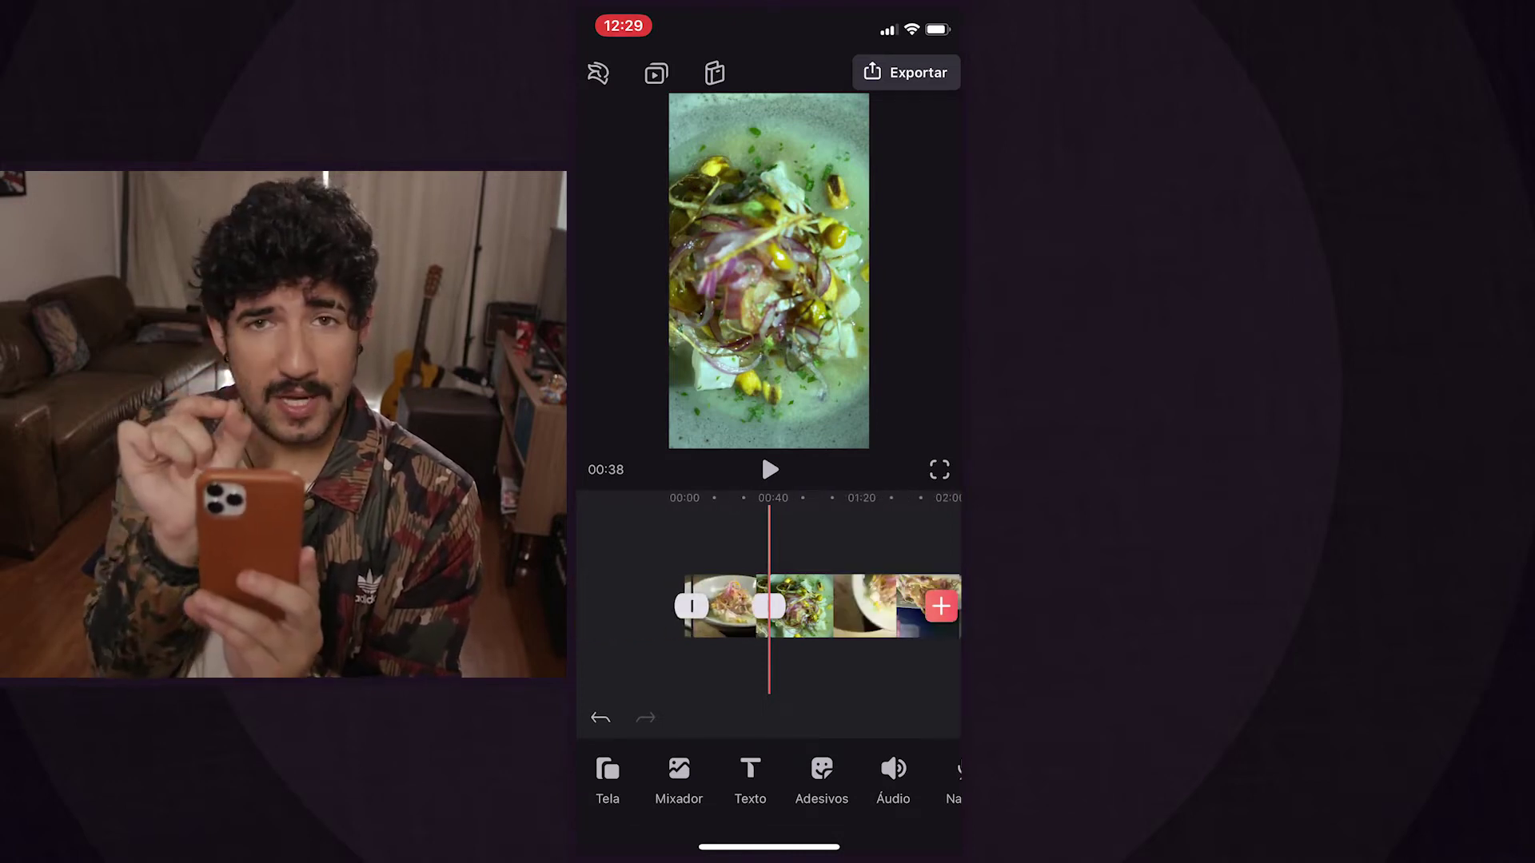
scroll(769, 606, up, 5)
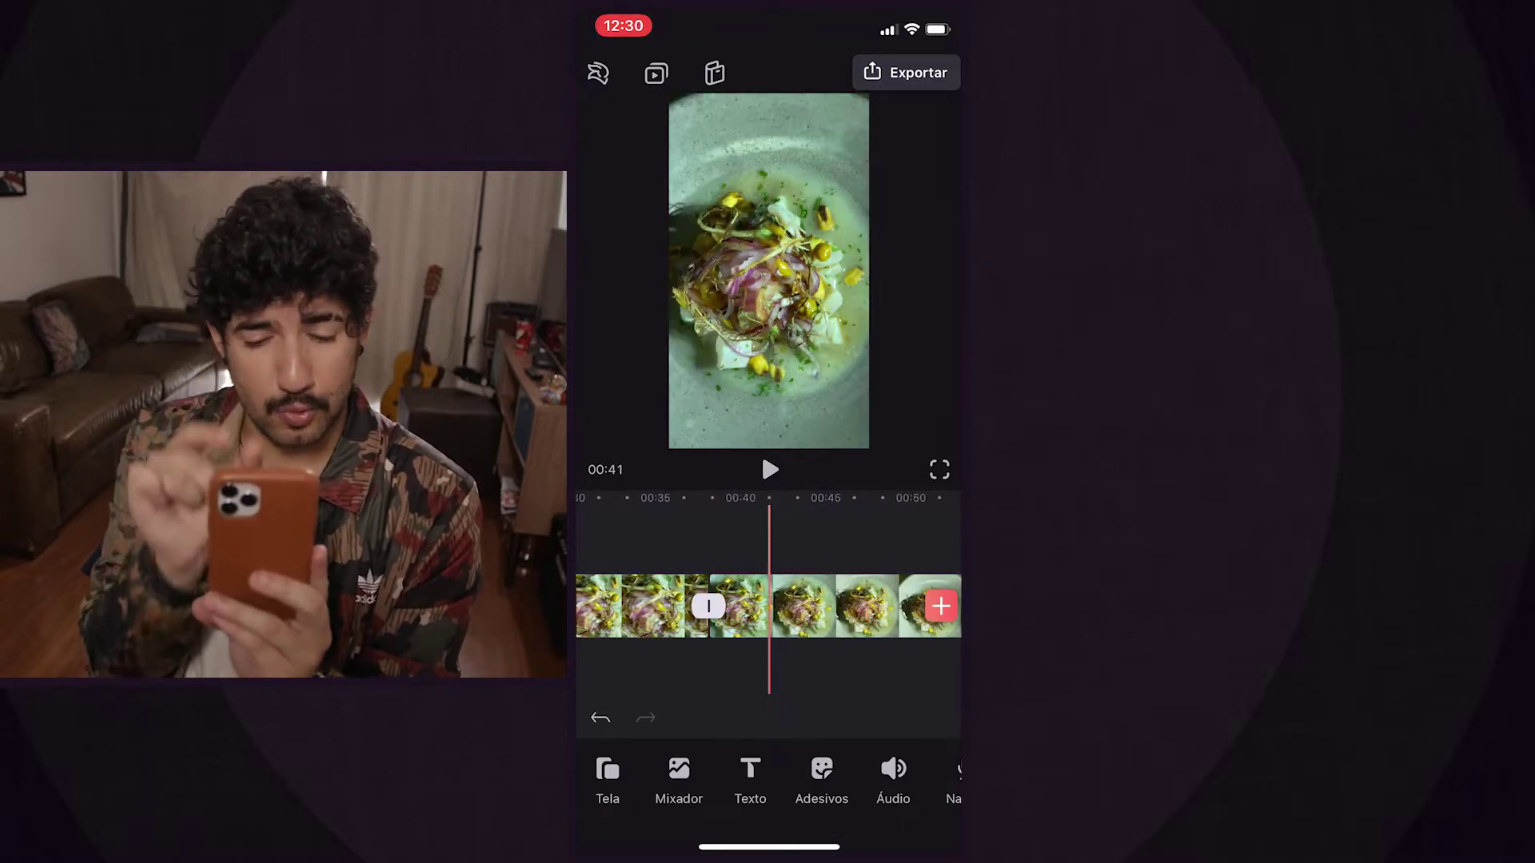
scroll(769, 606, down, 5)
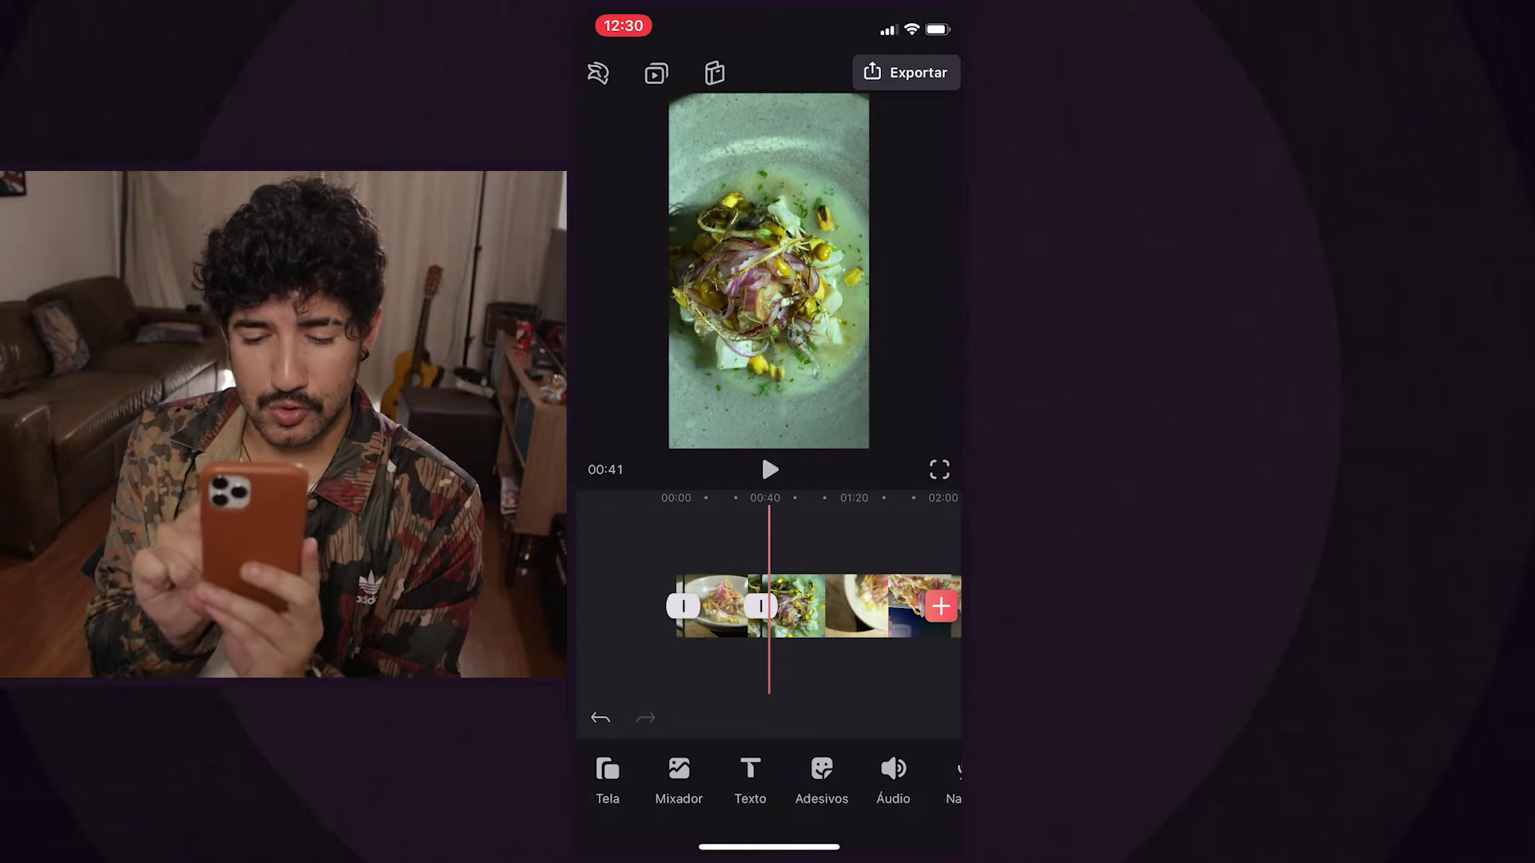
scroll(769, 606, left, 3)
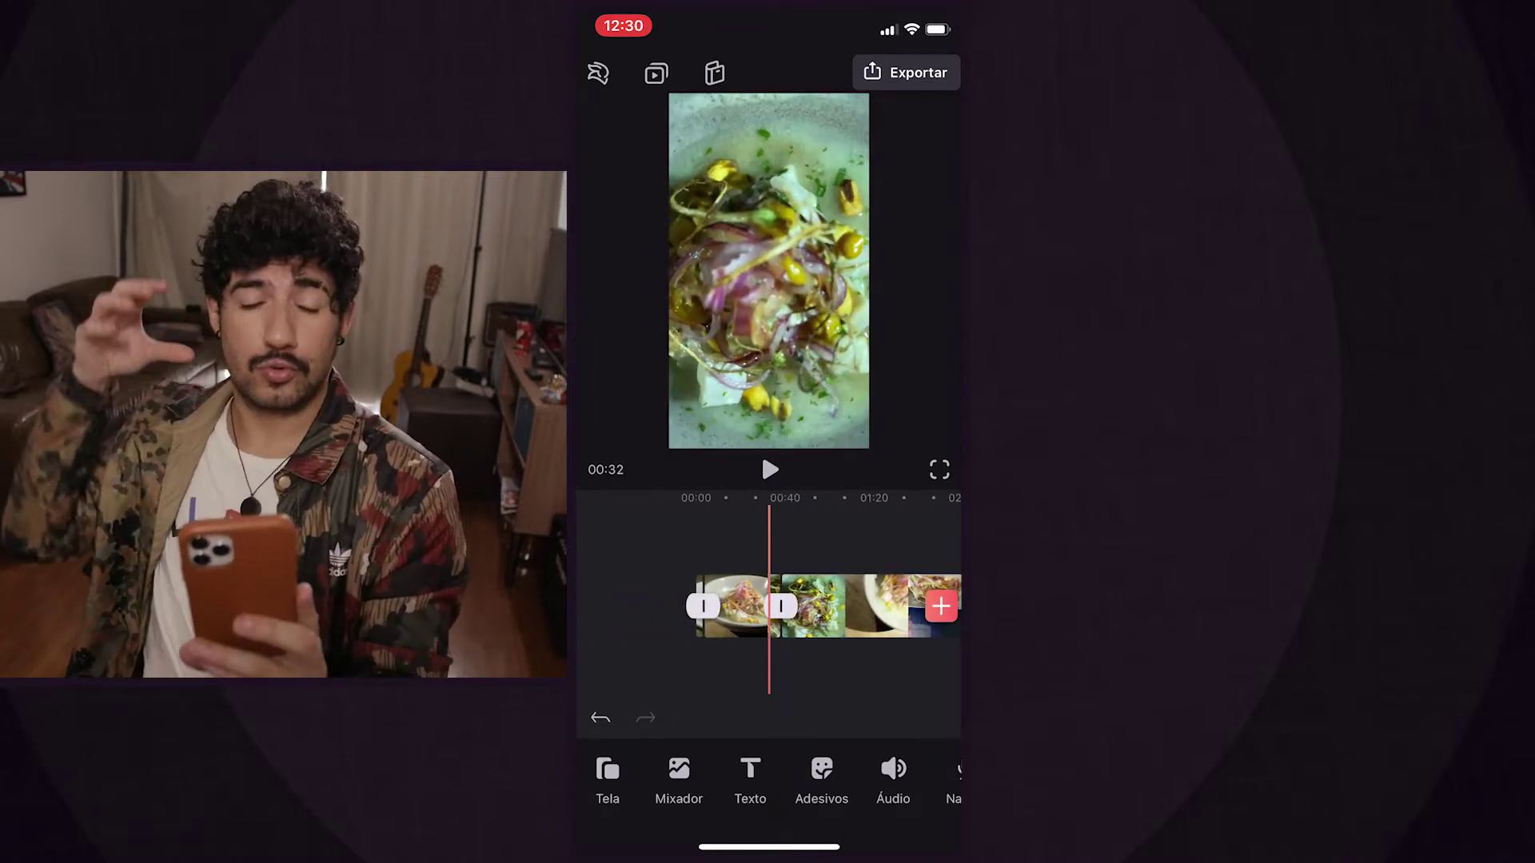
scroll(769, 606, left, 3)
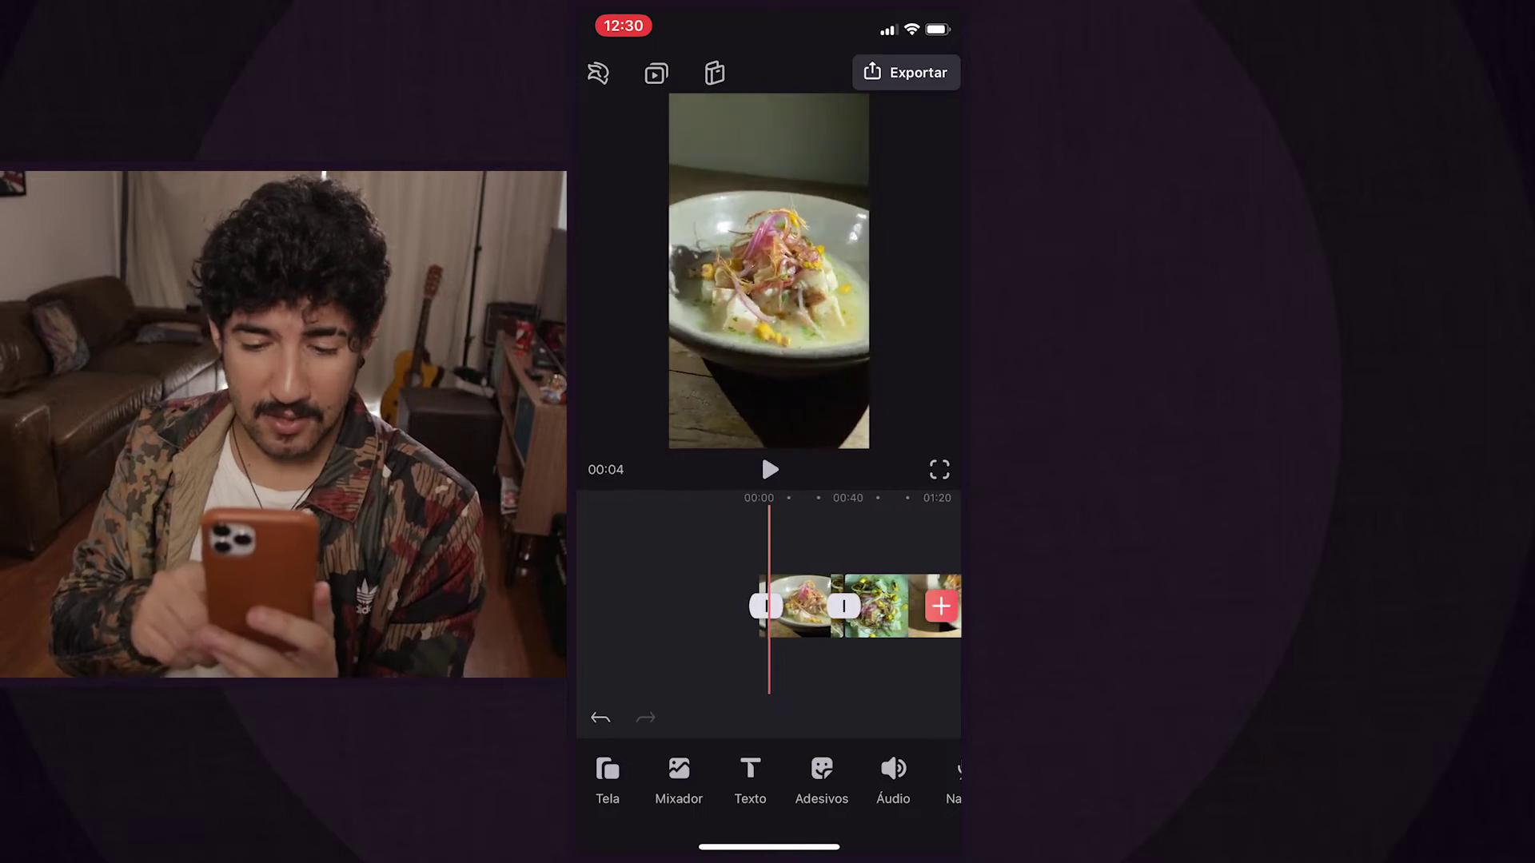
scroll(769, 606, right, 2)
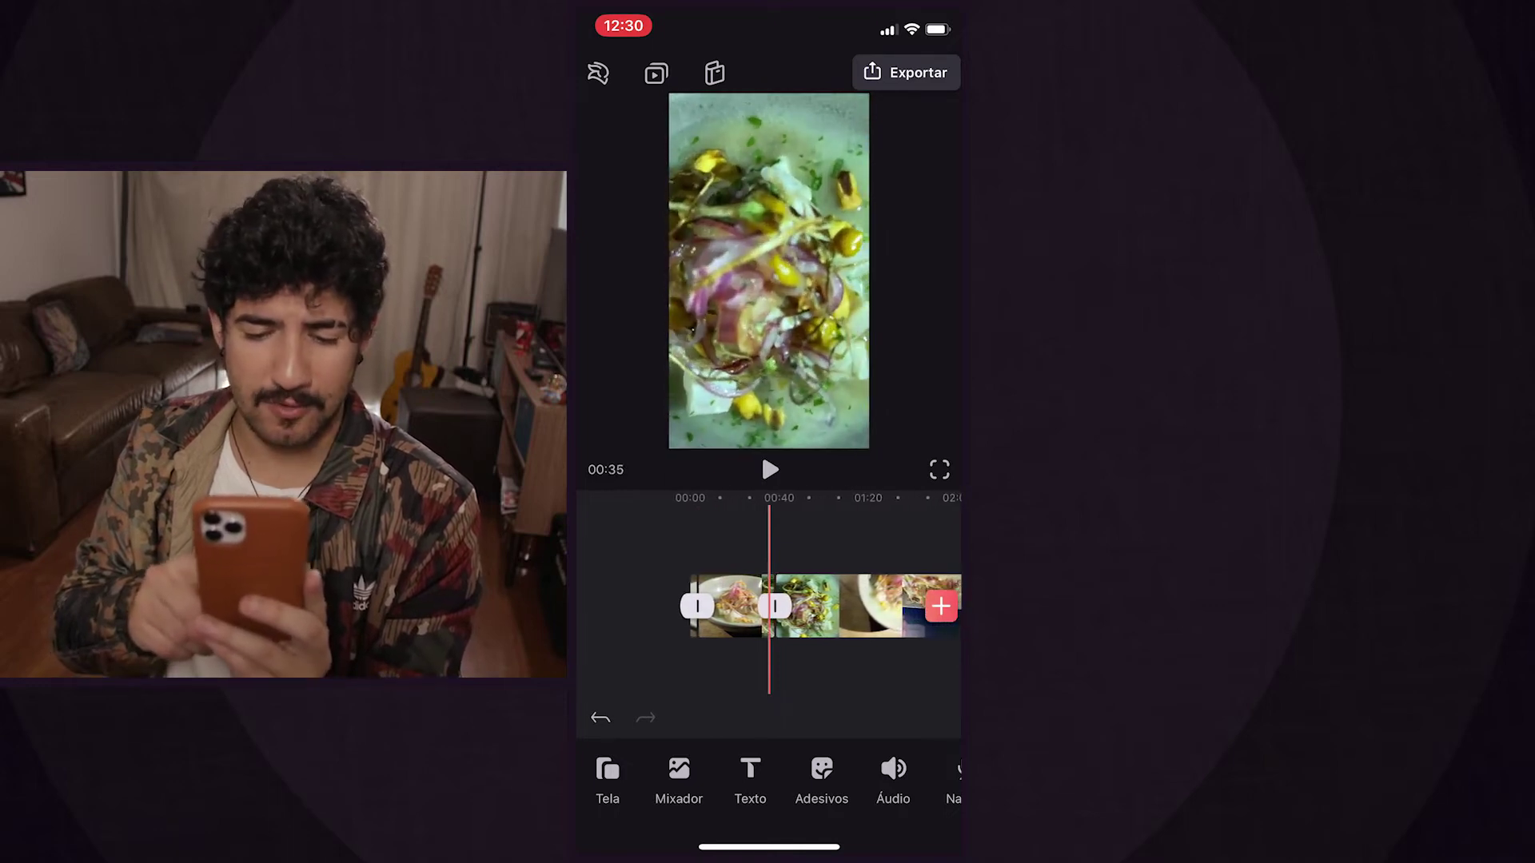
drag(879, 769, 639, 769)
click(919, 769)
scroll(769, 606, left, 3)
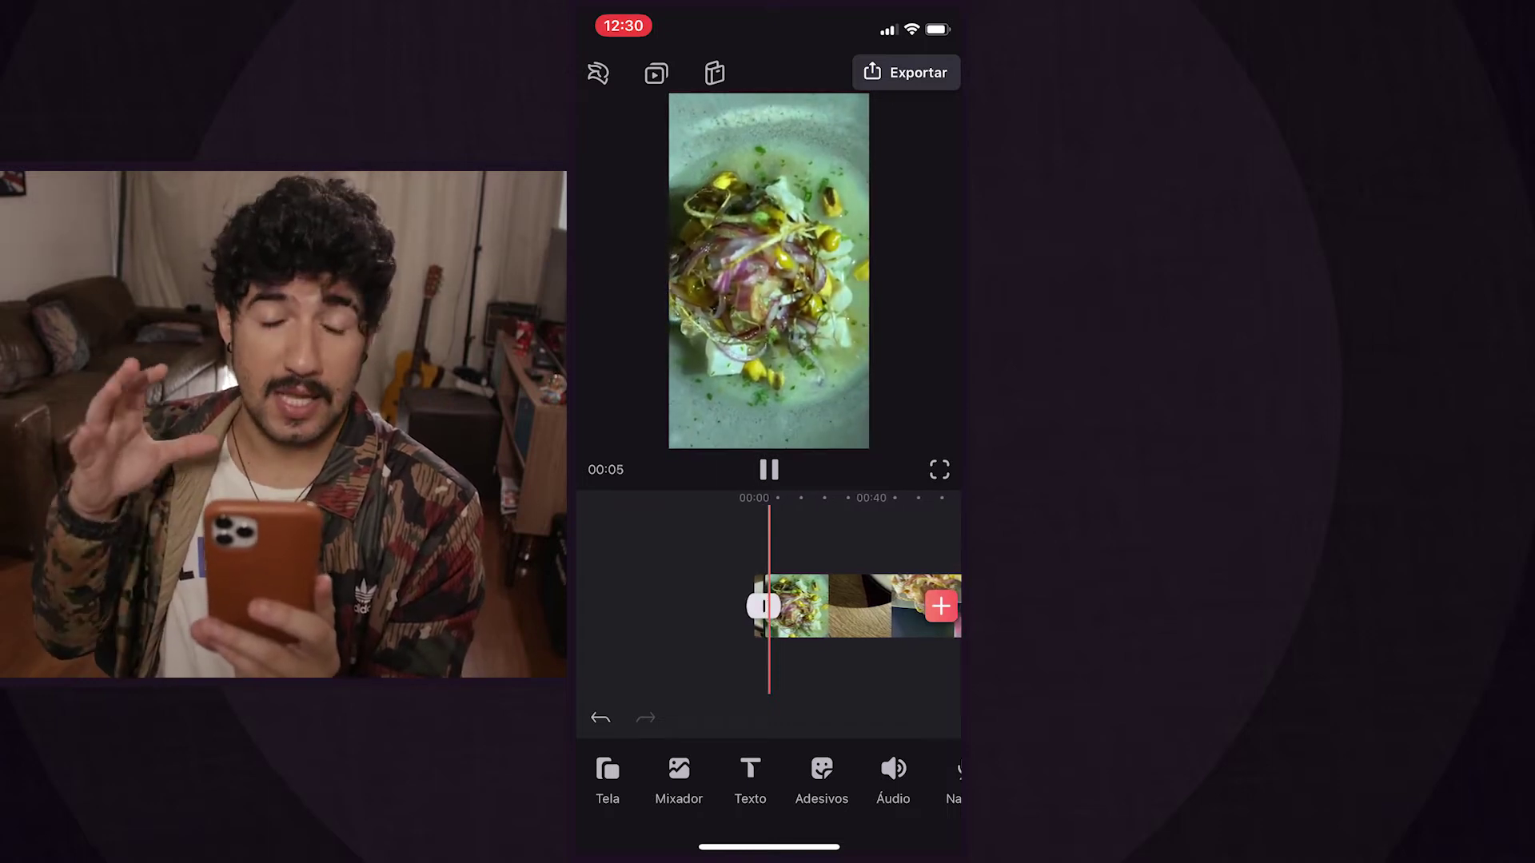
click(859, 606)
scroll(769, 606, right, 5)
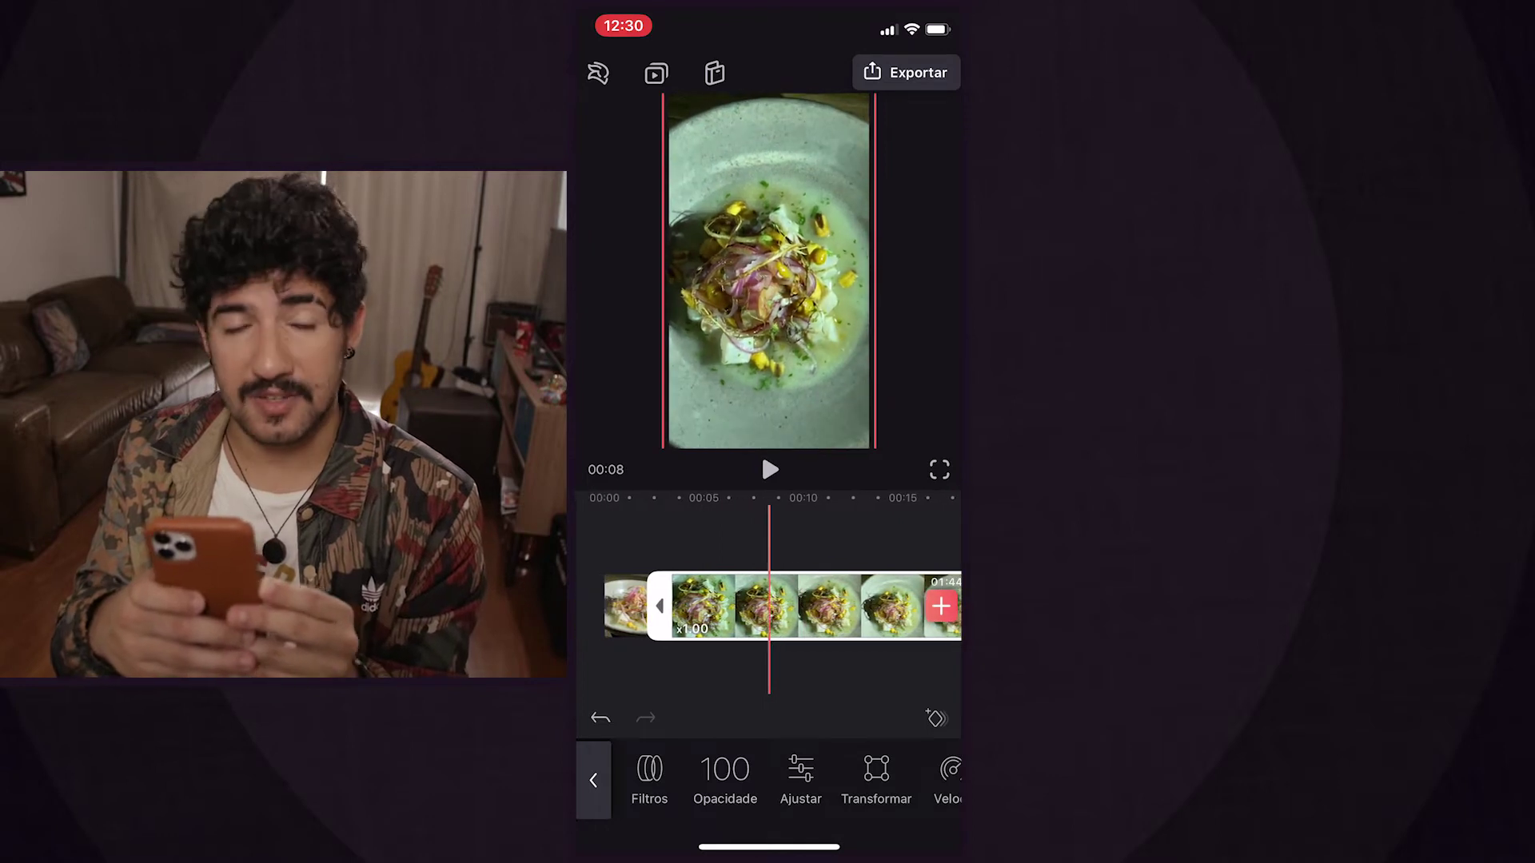
scroll(769, 606, down, 3)
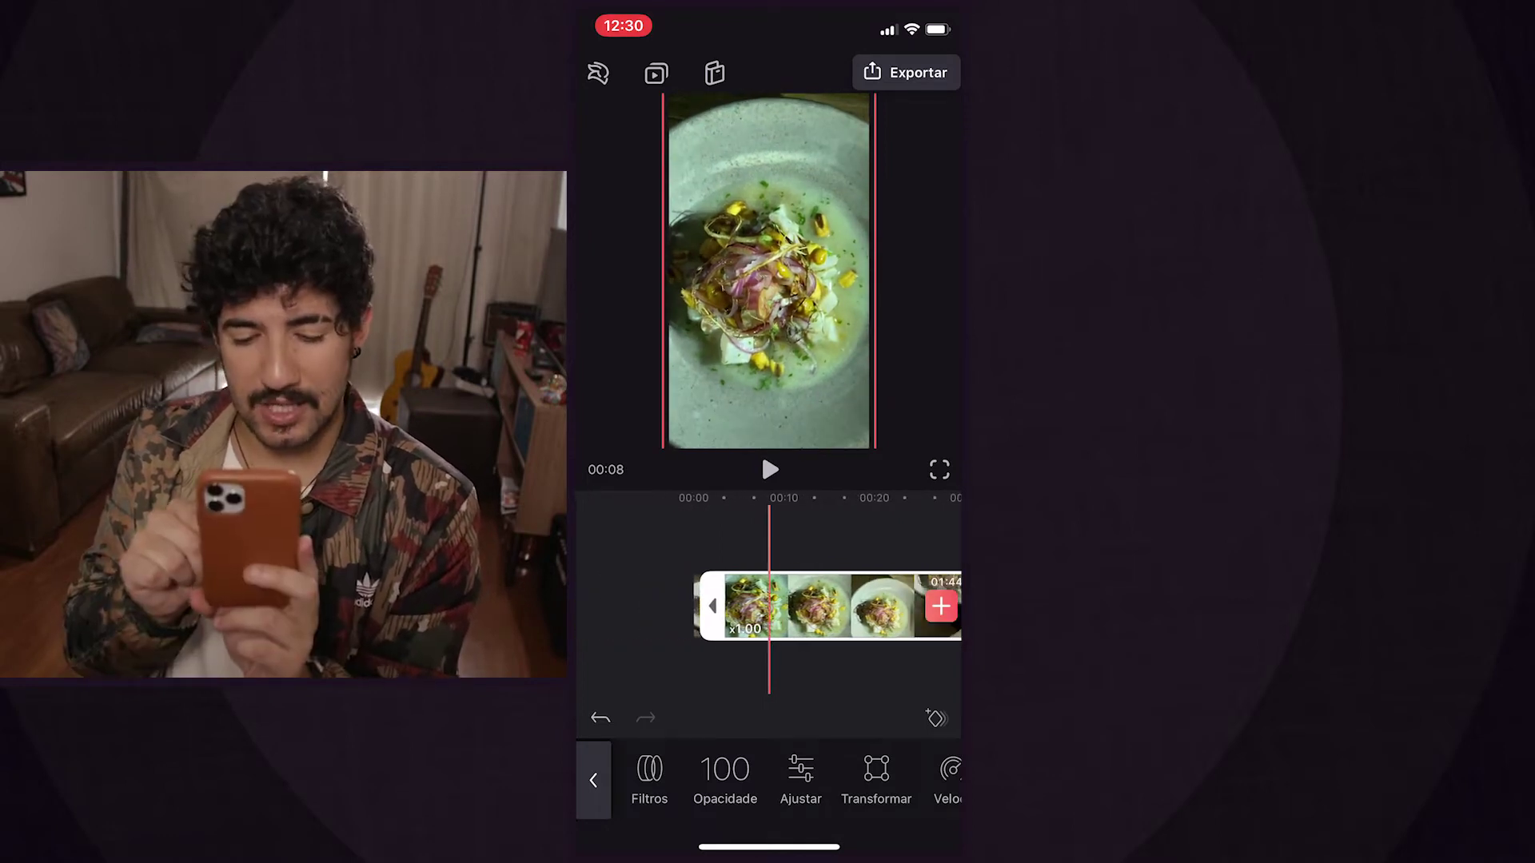
scroll(847, 606, right, 10)
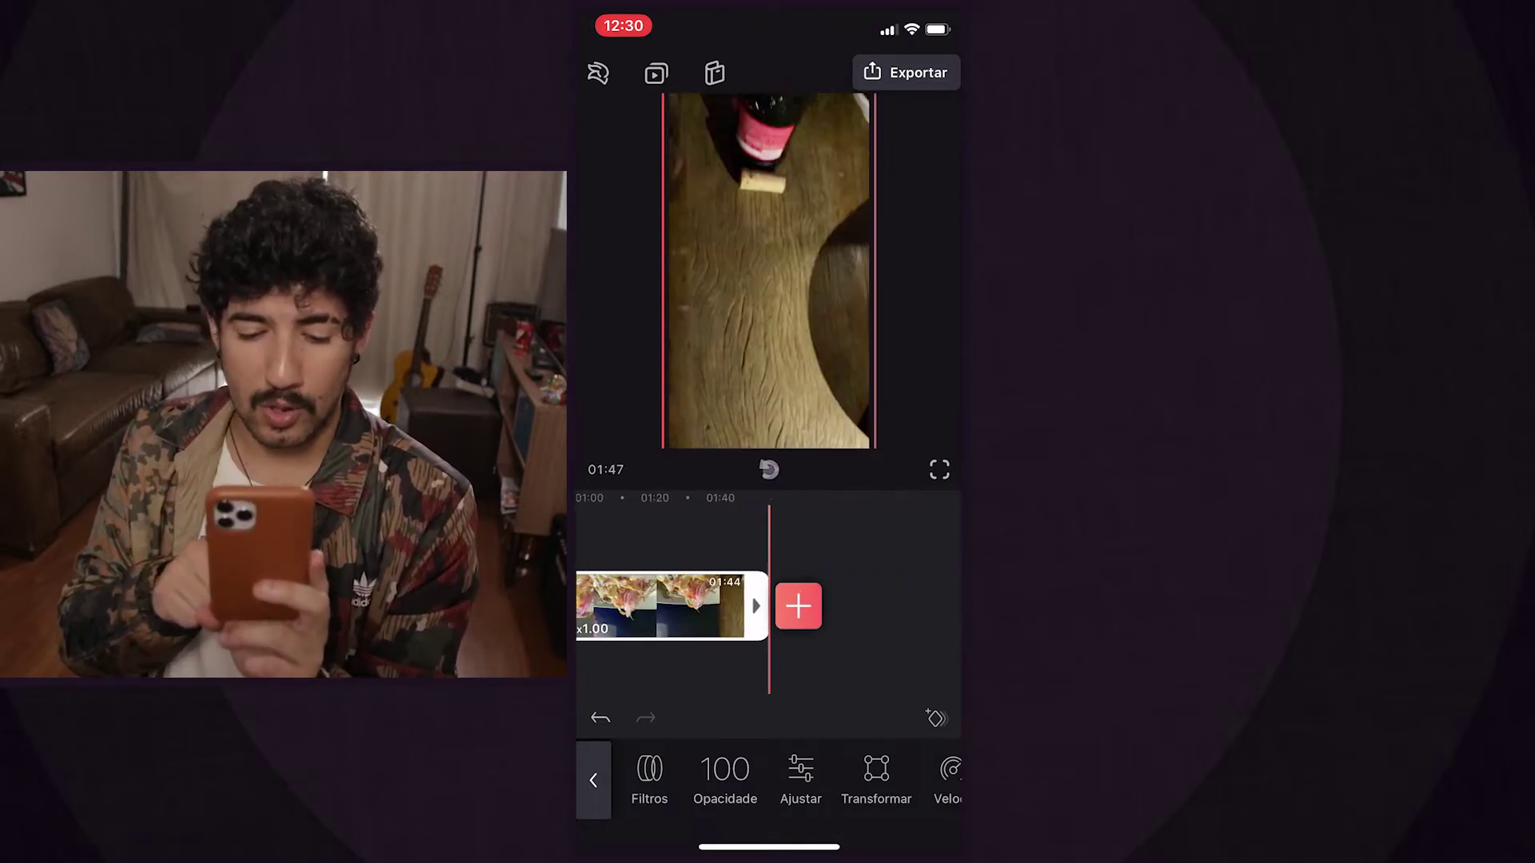
scroll(847, 606, left, 10)
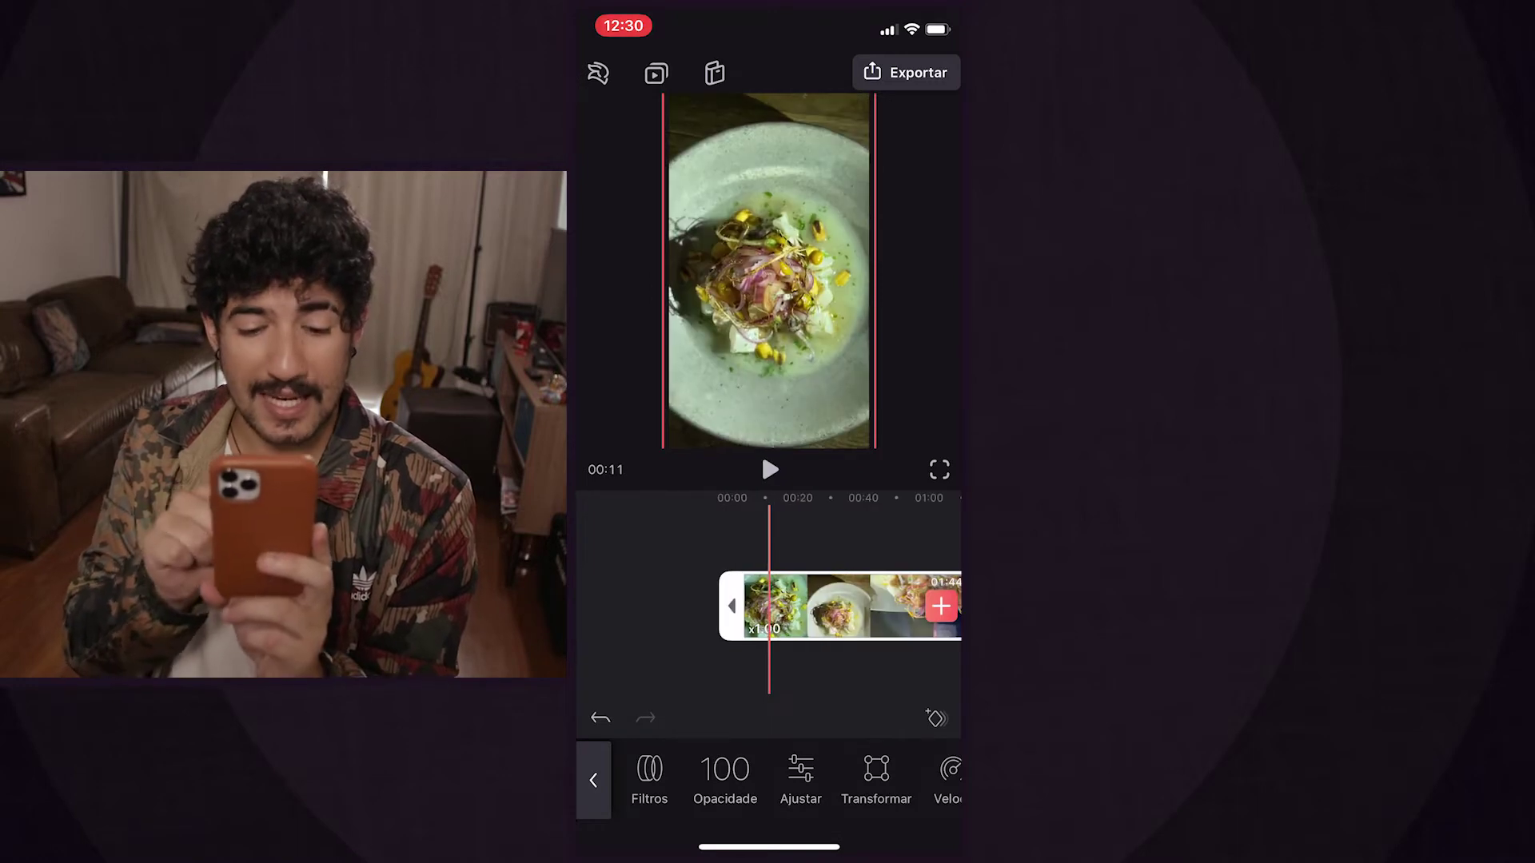
scroll(769, 606, up, 5)
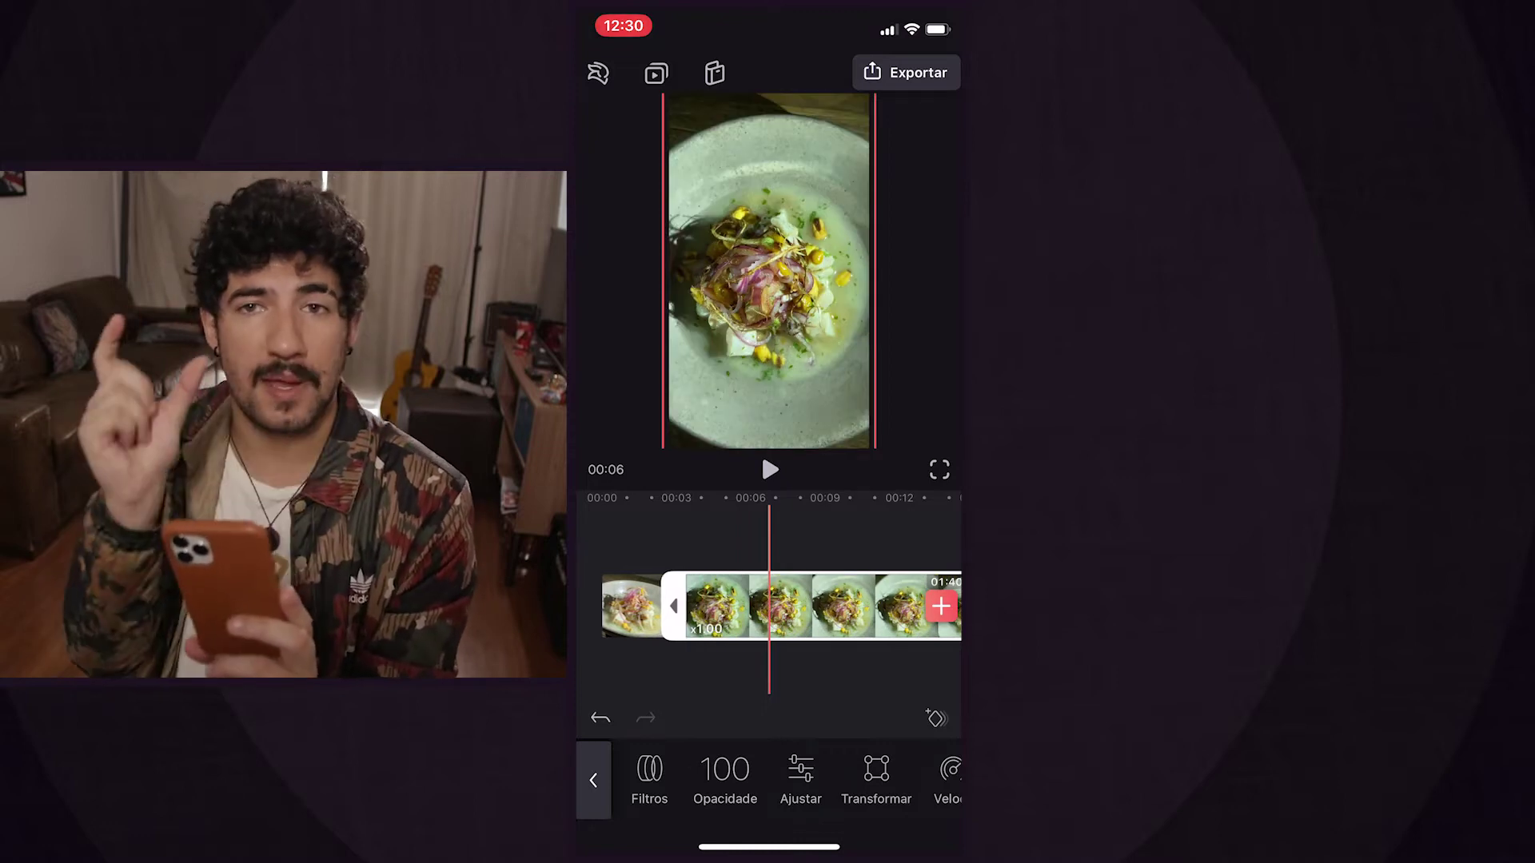
click(769, 672)
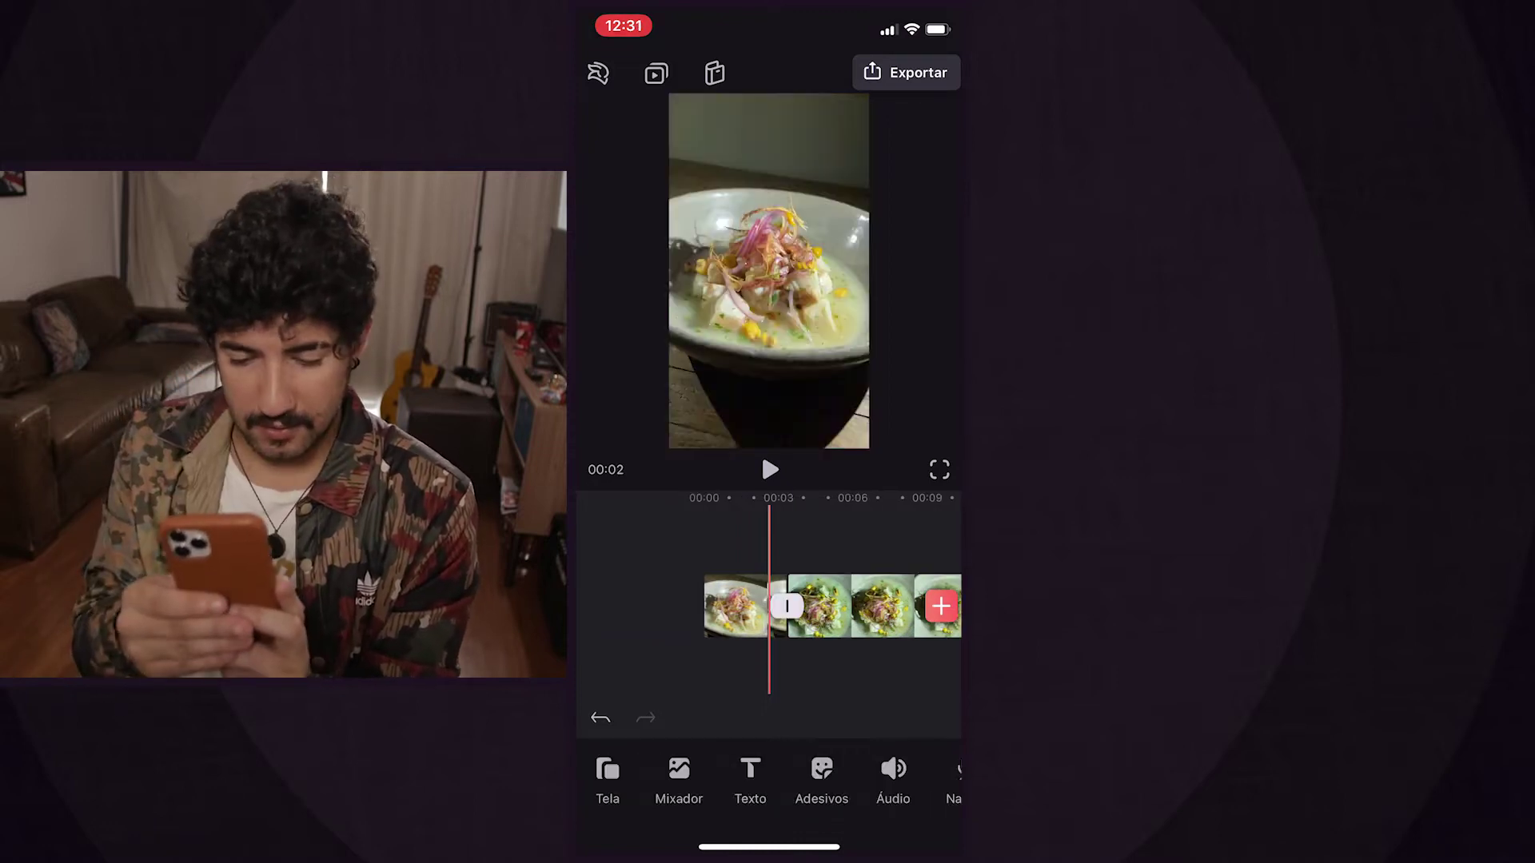
drag(799, 606, 720, 606)
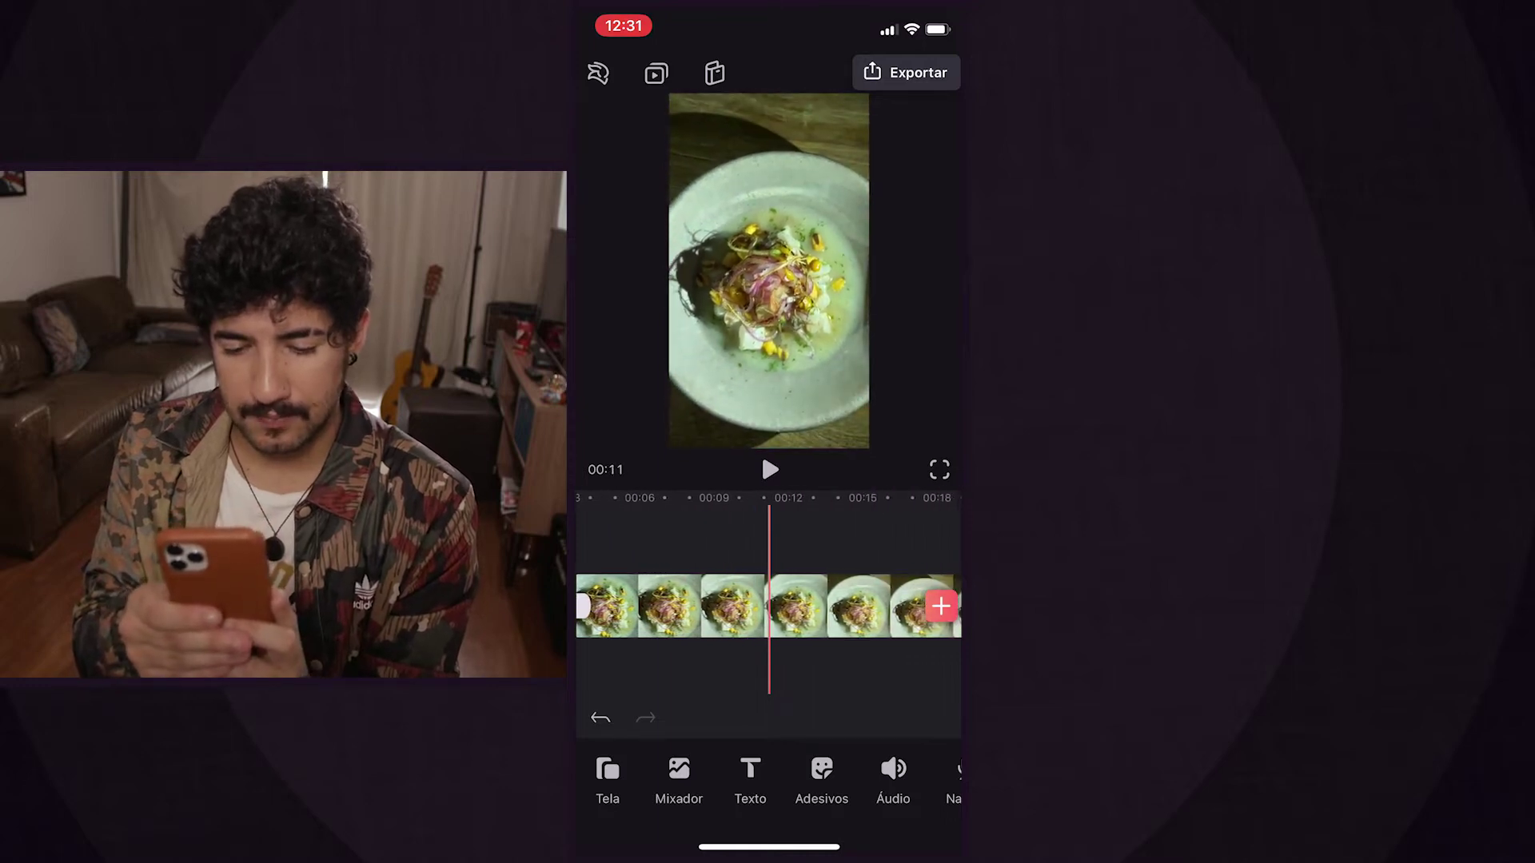
click(800, 606)
click(593, 780)
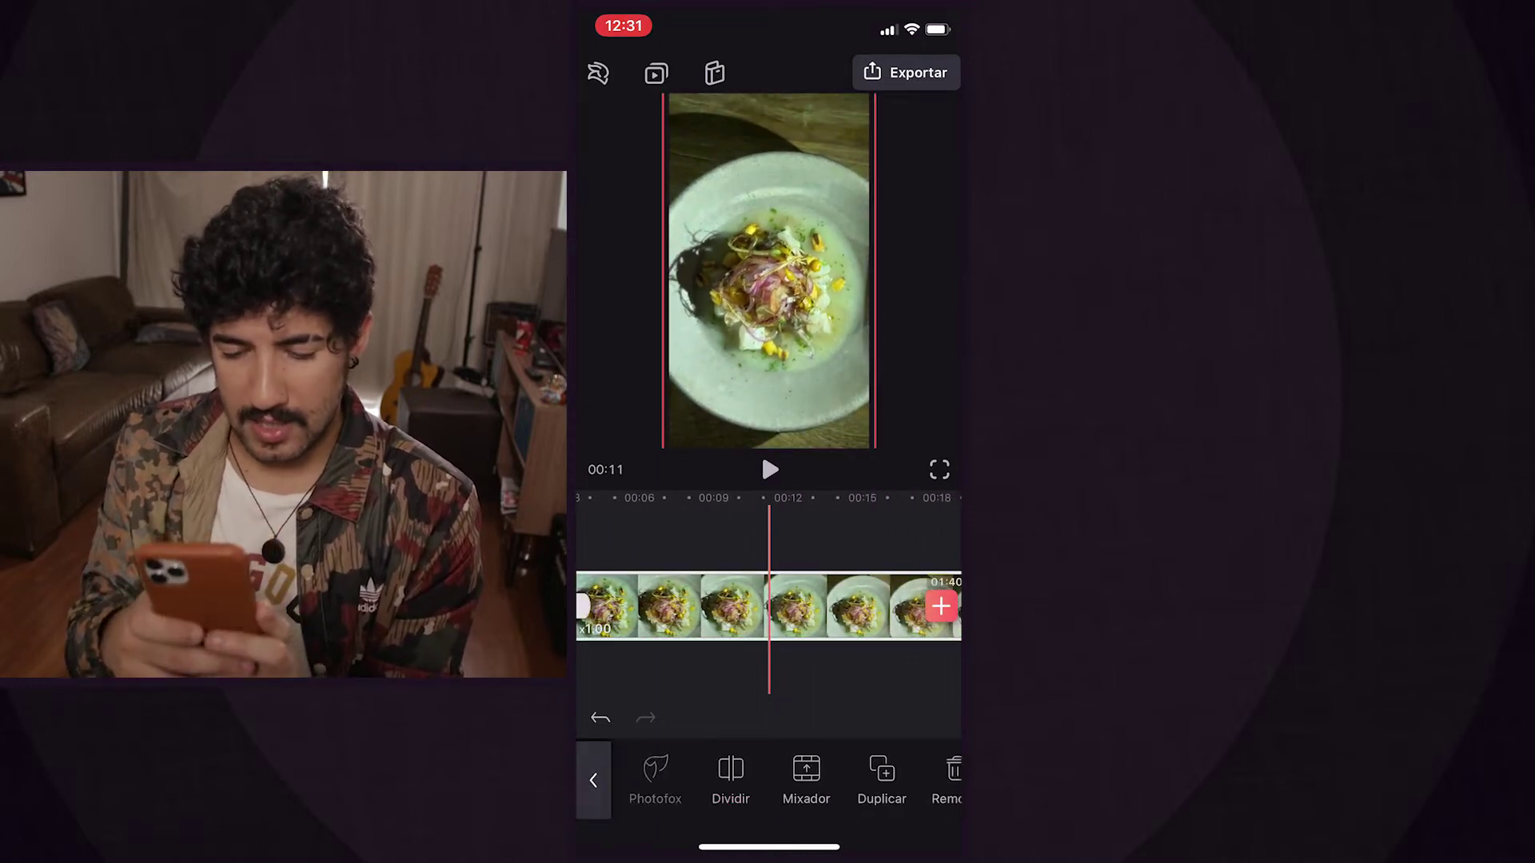
scroll(769, 606, down, 3)
scroll(769, 606, right, 10)
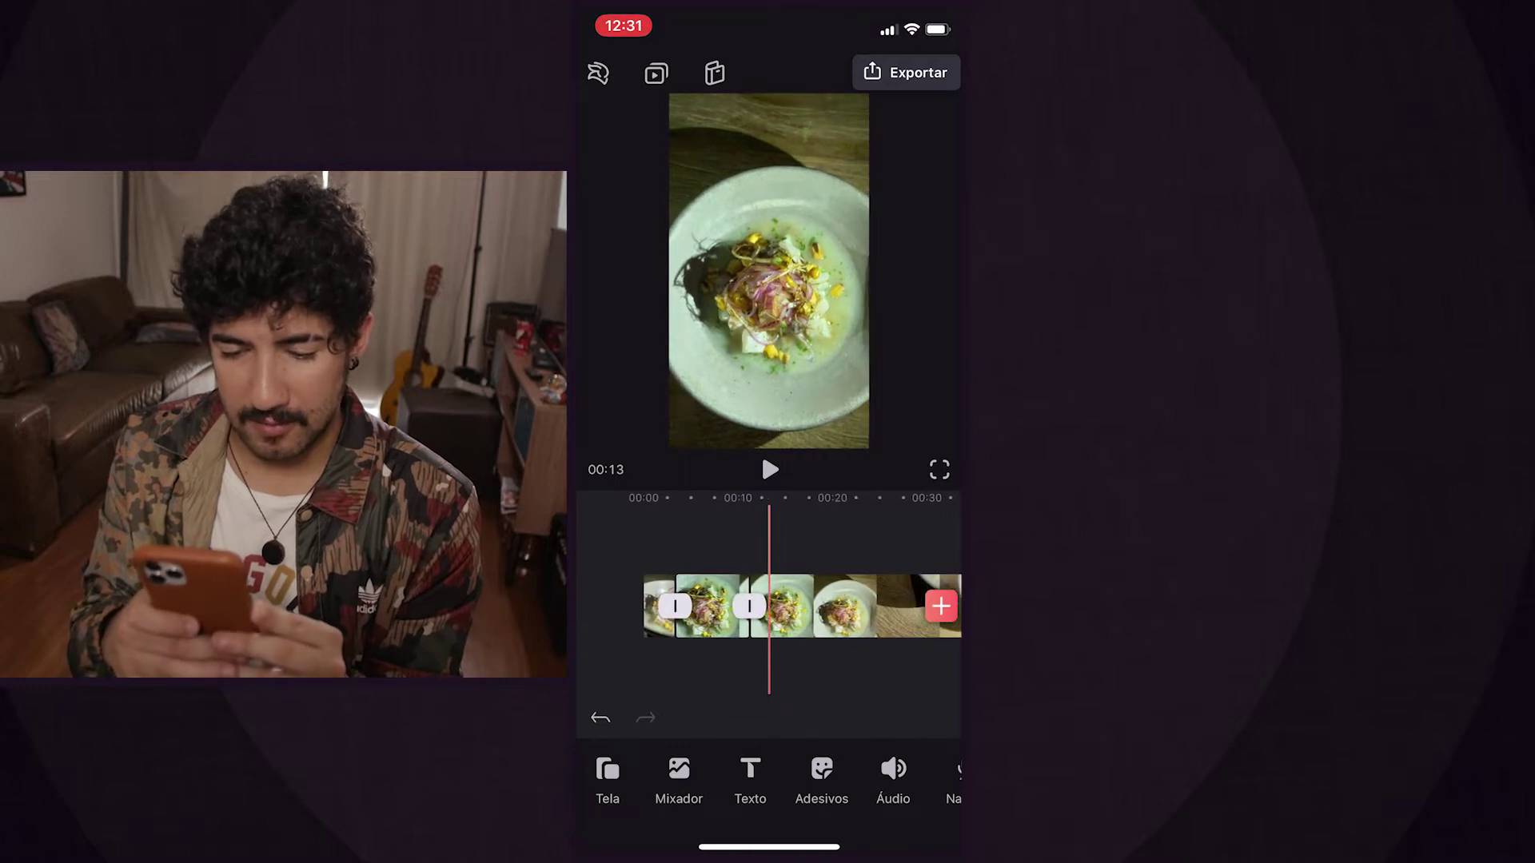
scroll(770, 606, right, 2)
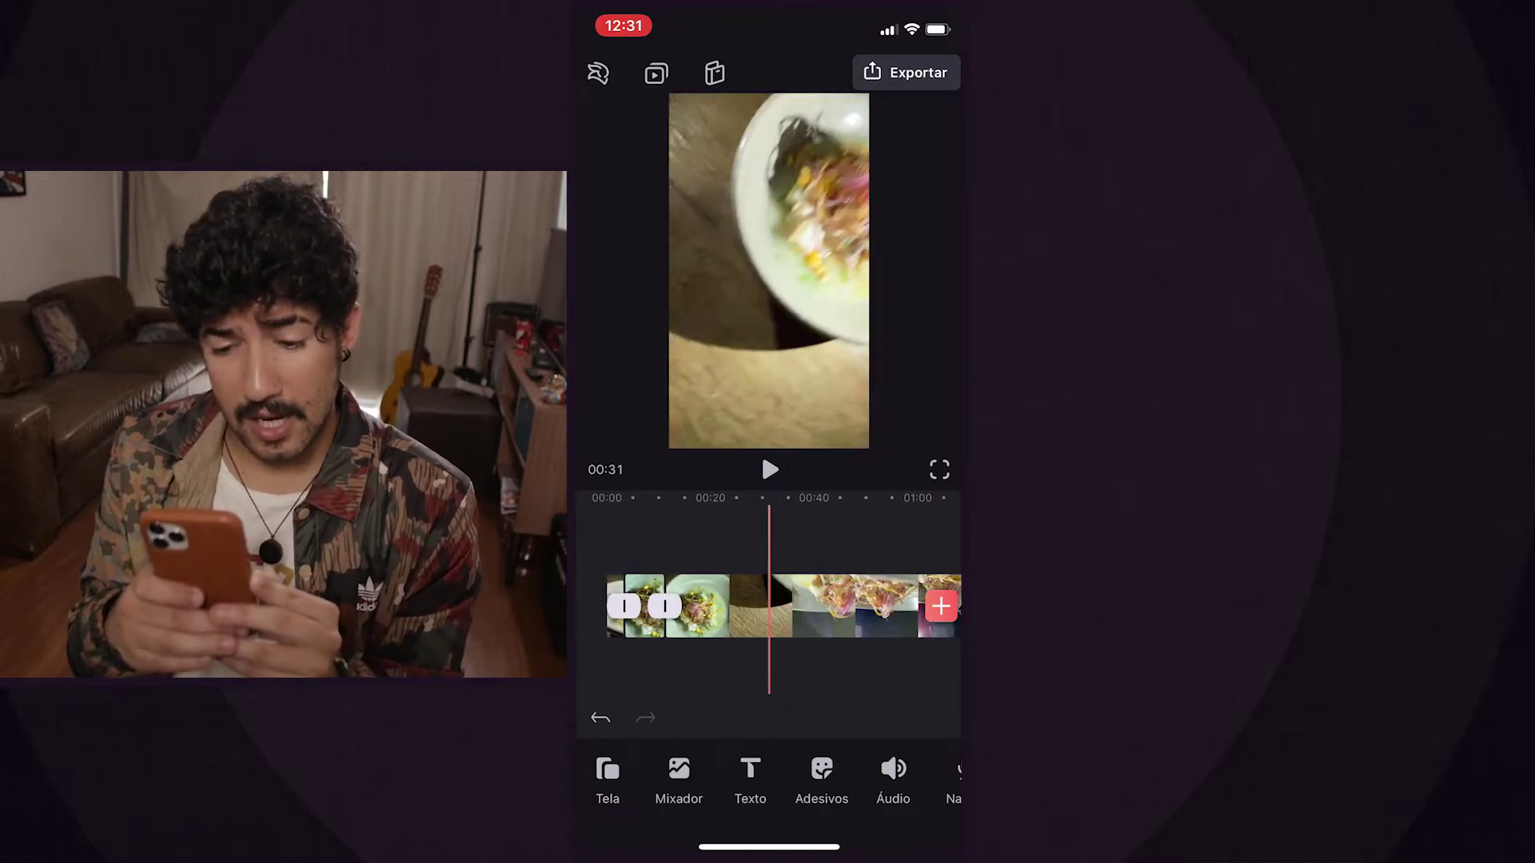
scroll(769, 606, right, 1)
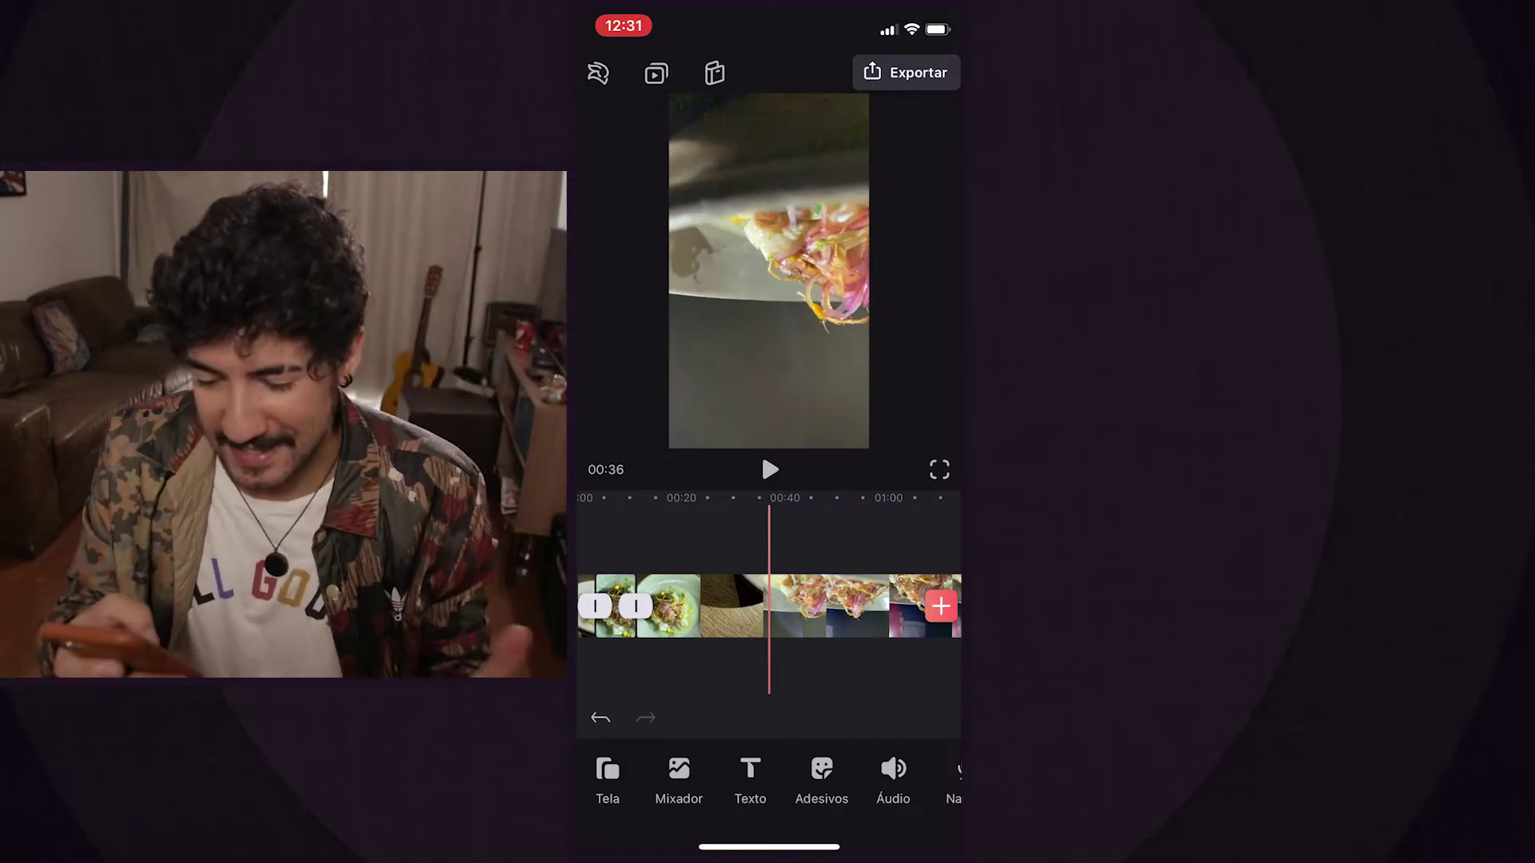
scroll(769, 606, left, 5)
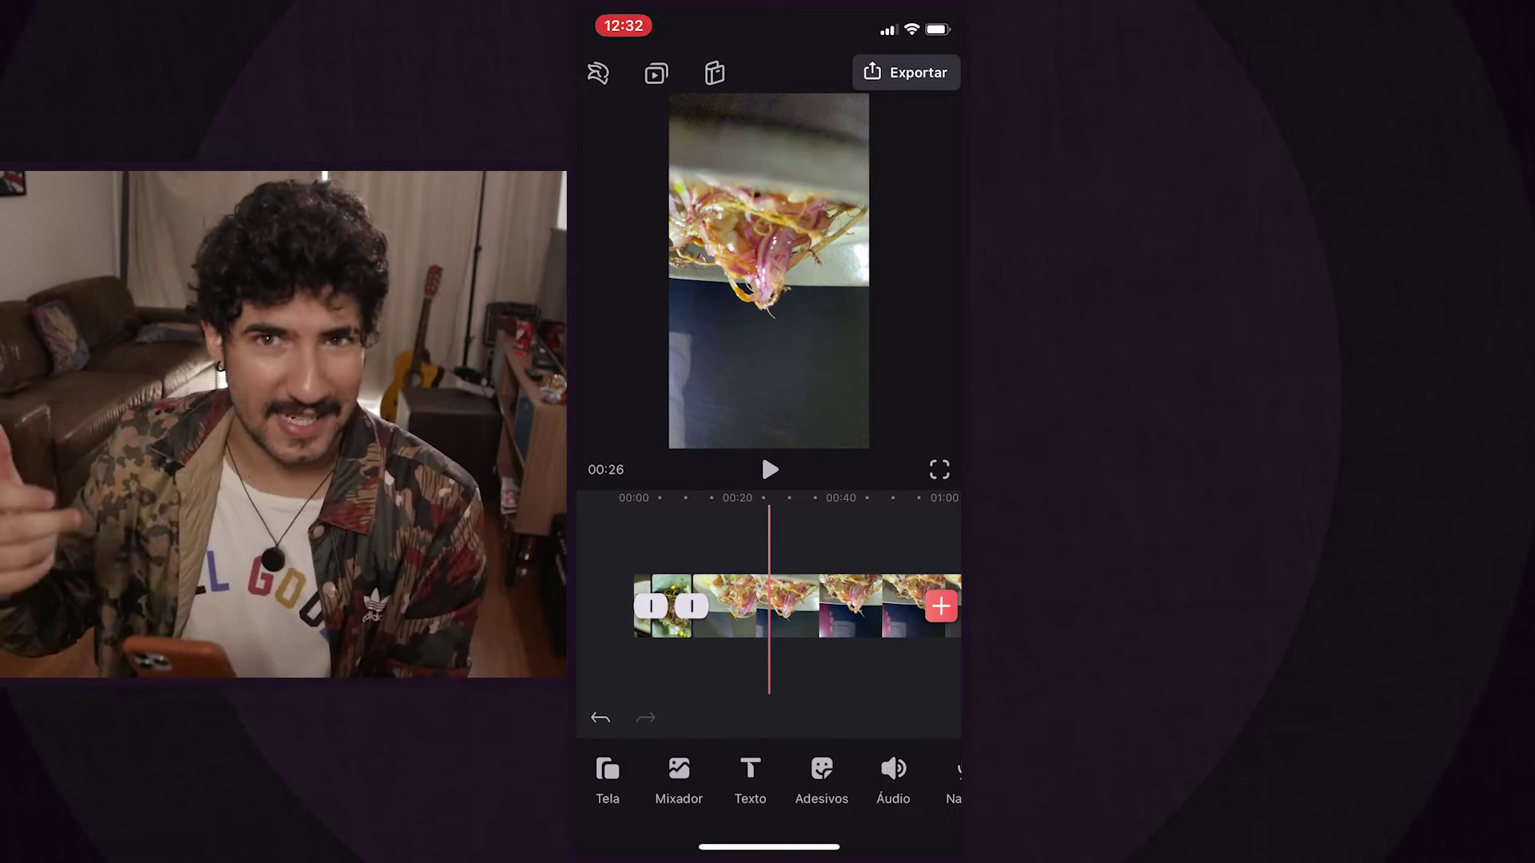
scroll(797, 606, left, 2)
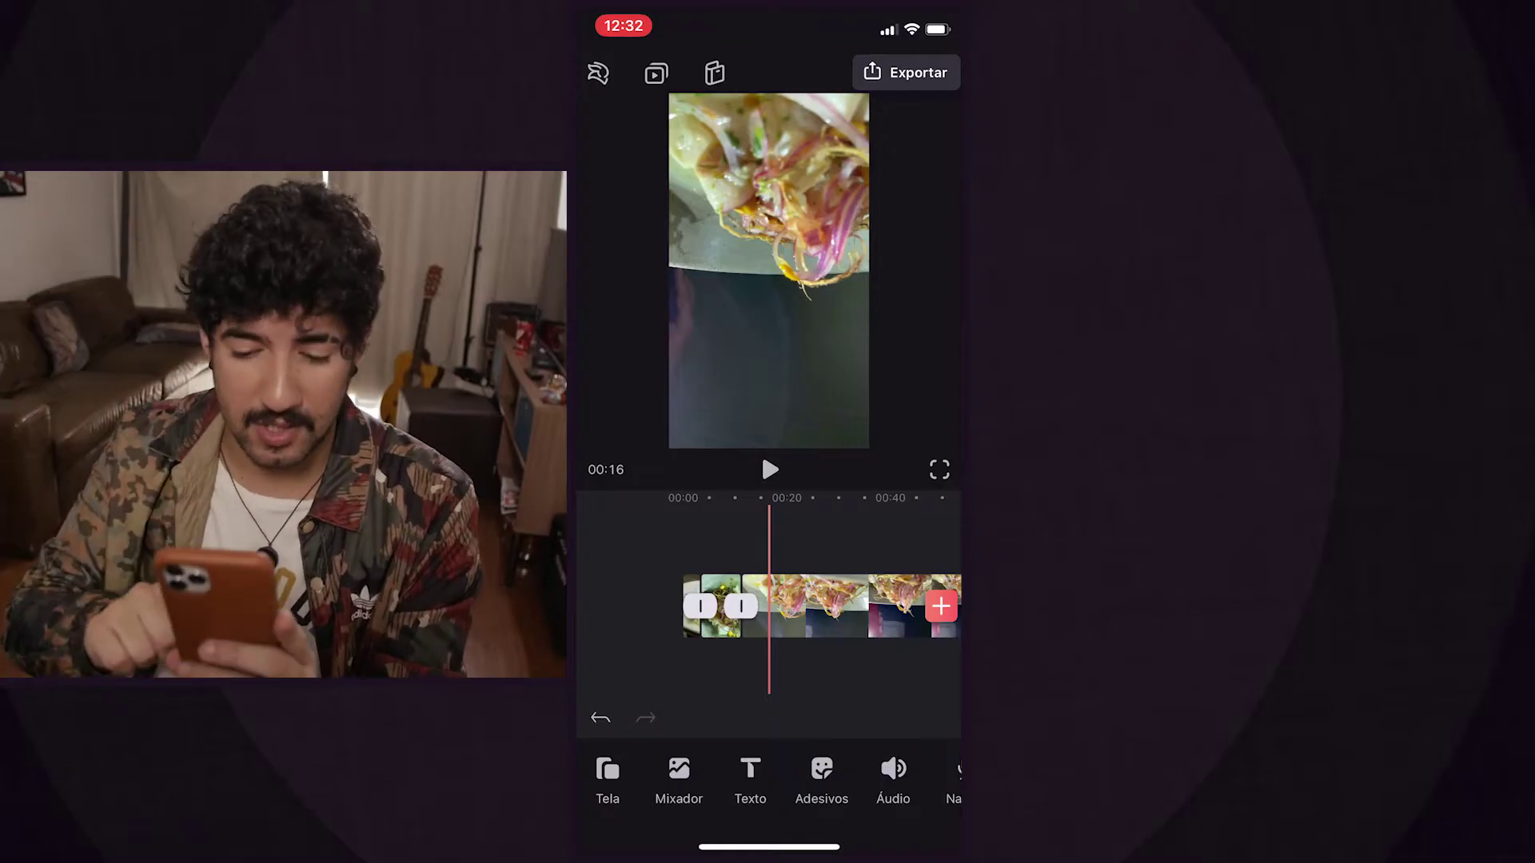
click(839, 606)
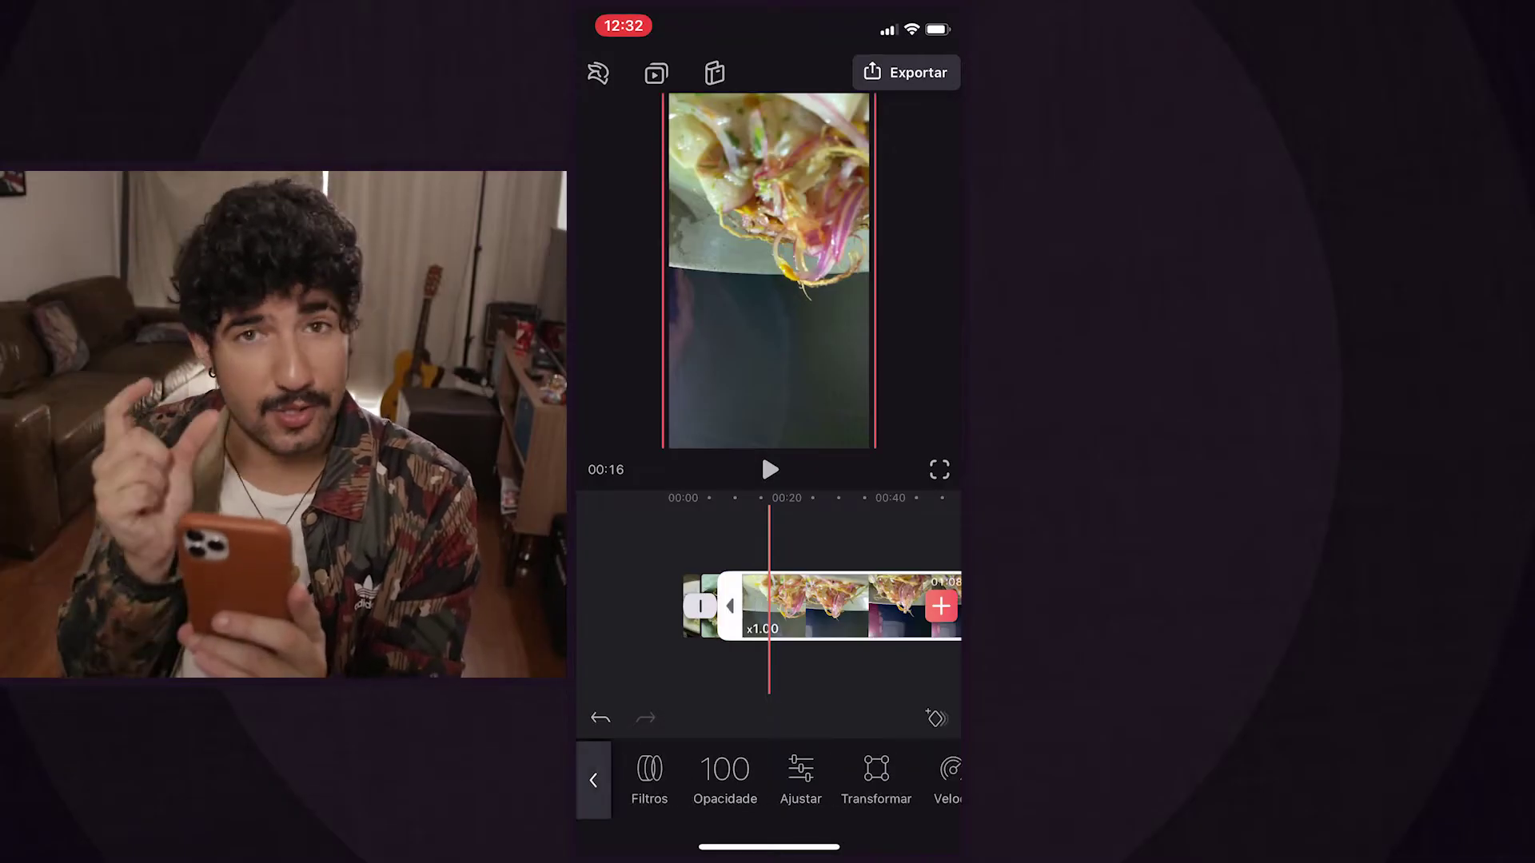
scroll(769, 606, up, 2)
click(824, 606)
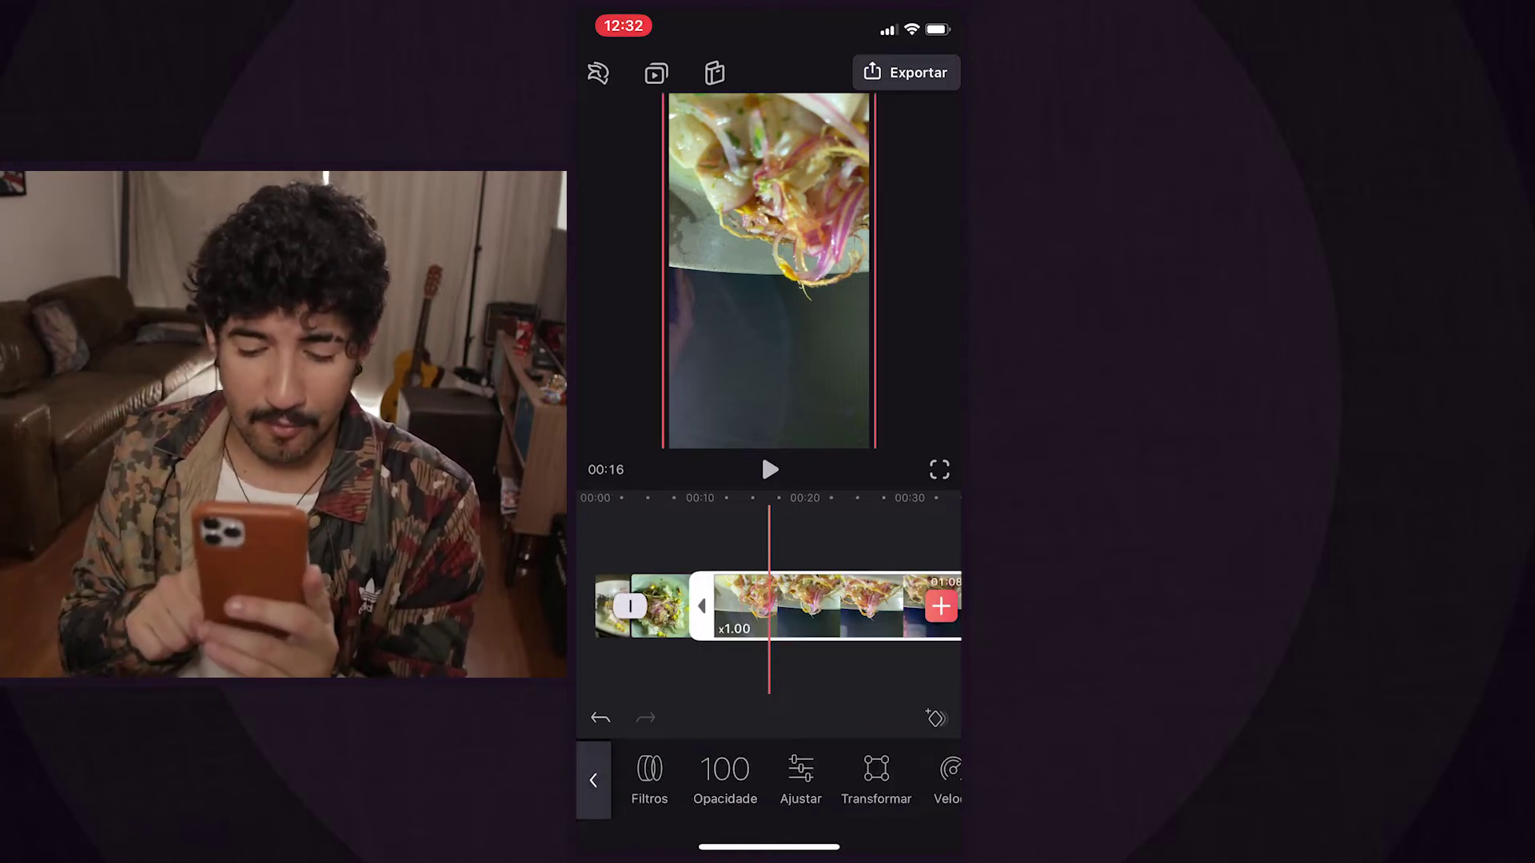
scroll(770, 780, right, 1)
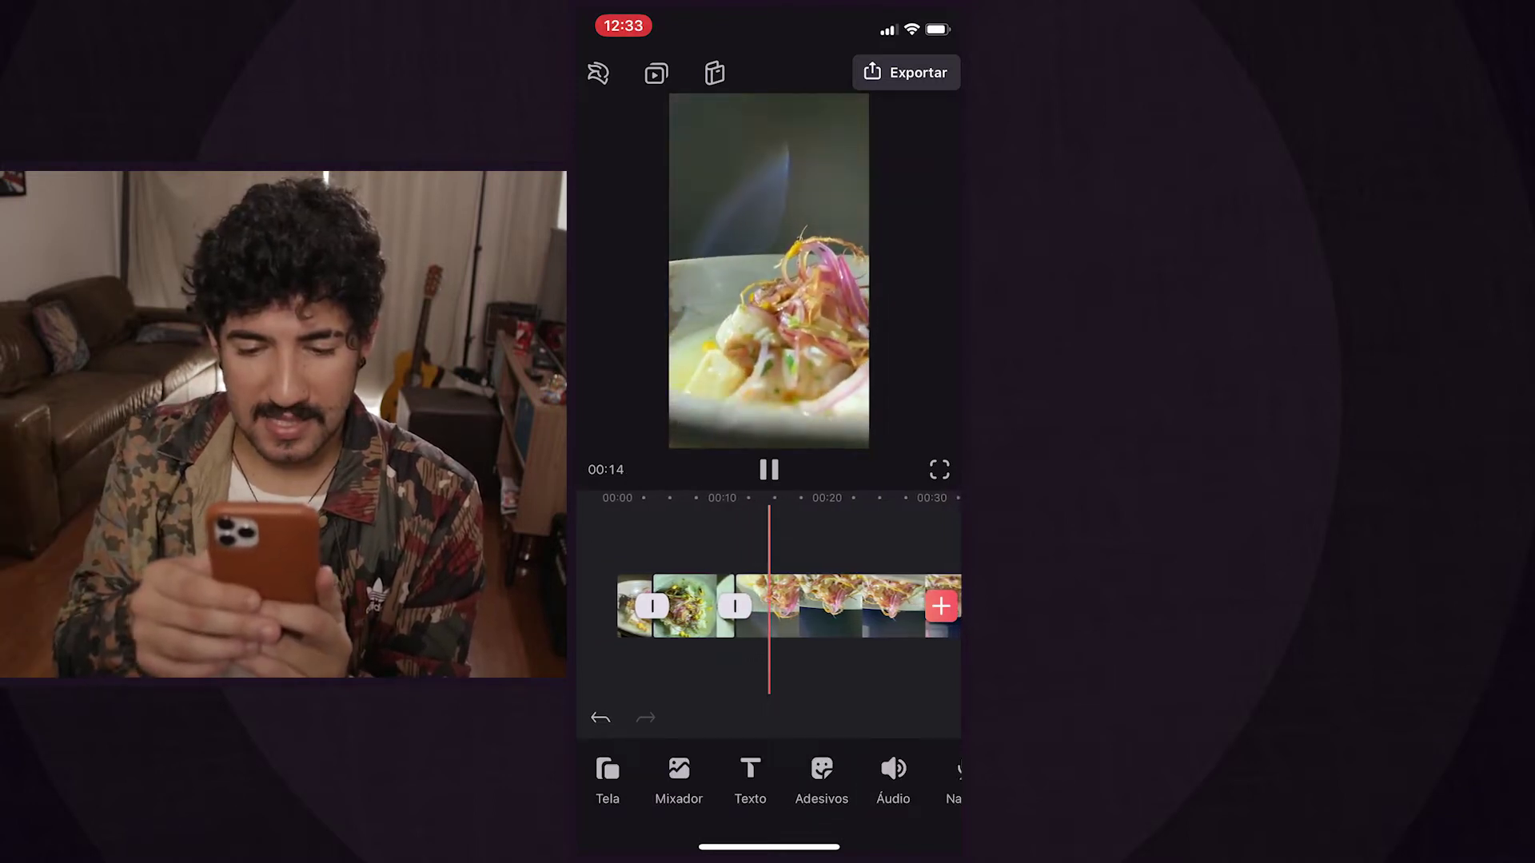
click(768, 470)
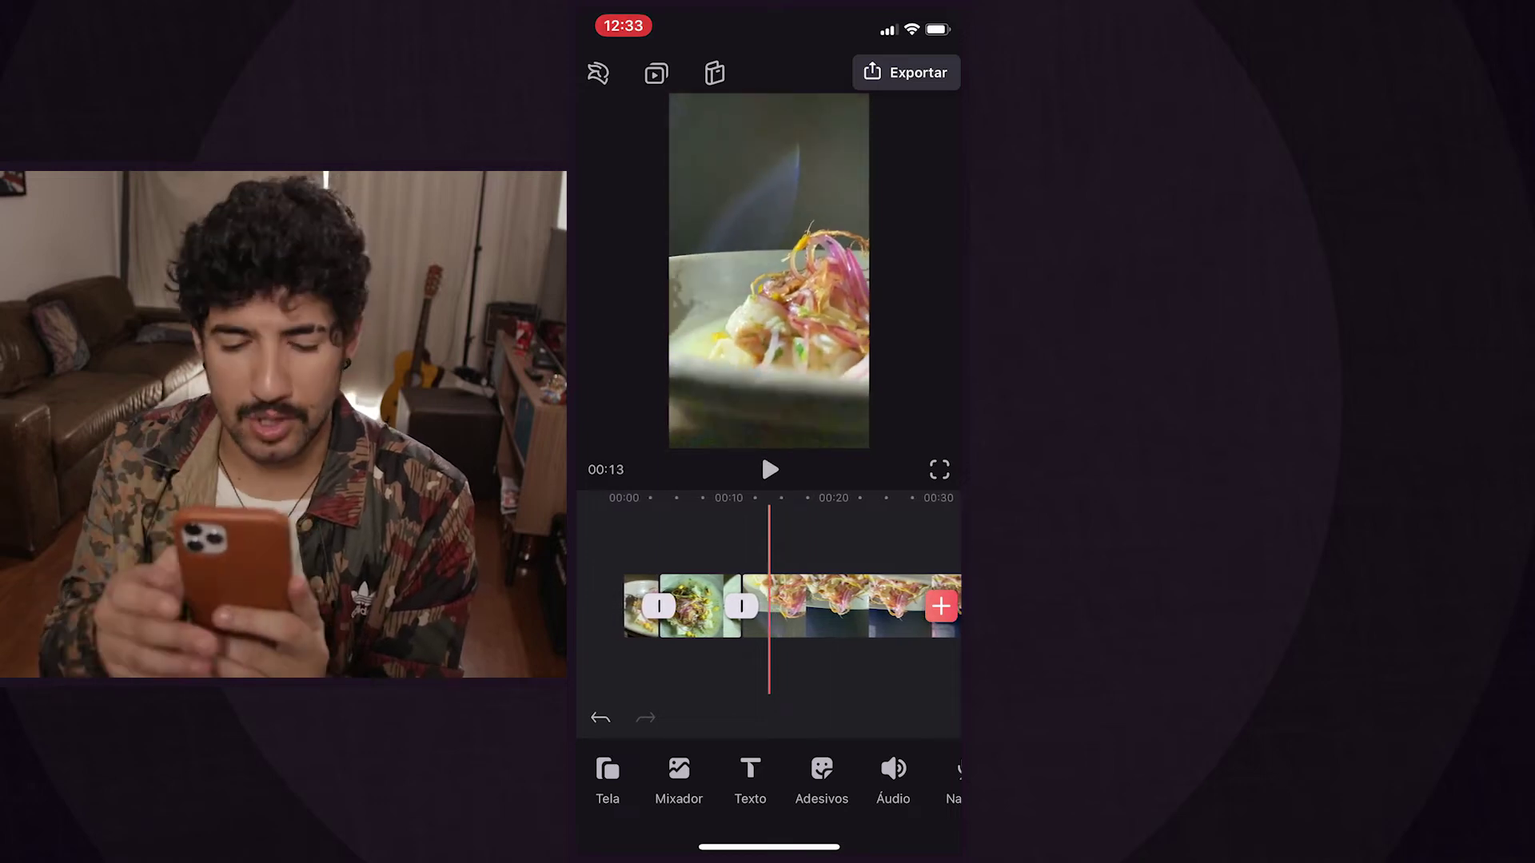
click(840, 606)
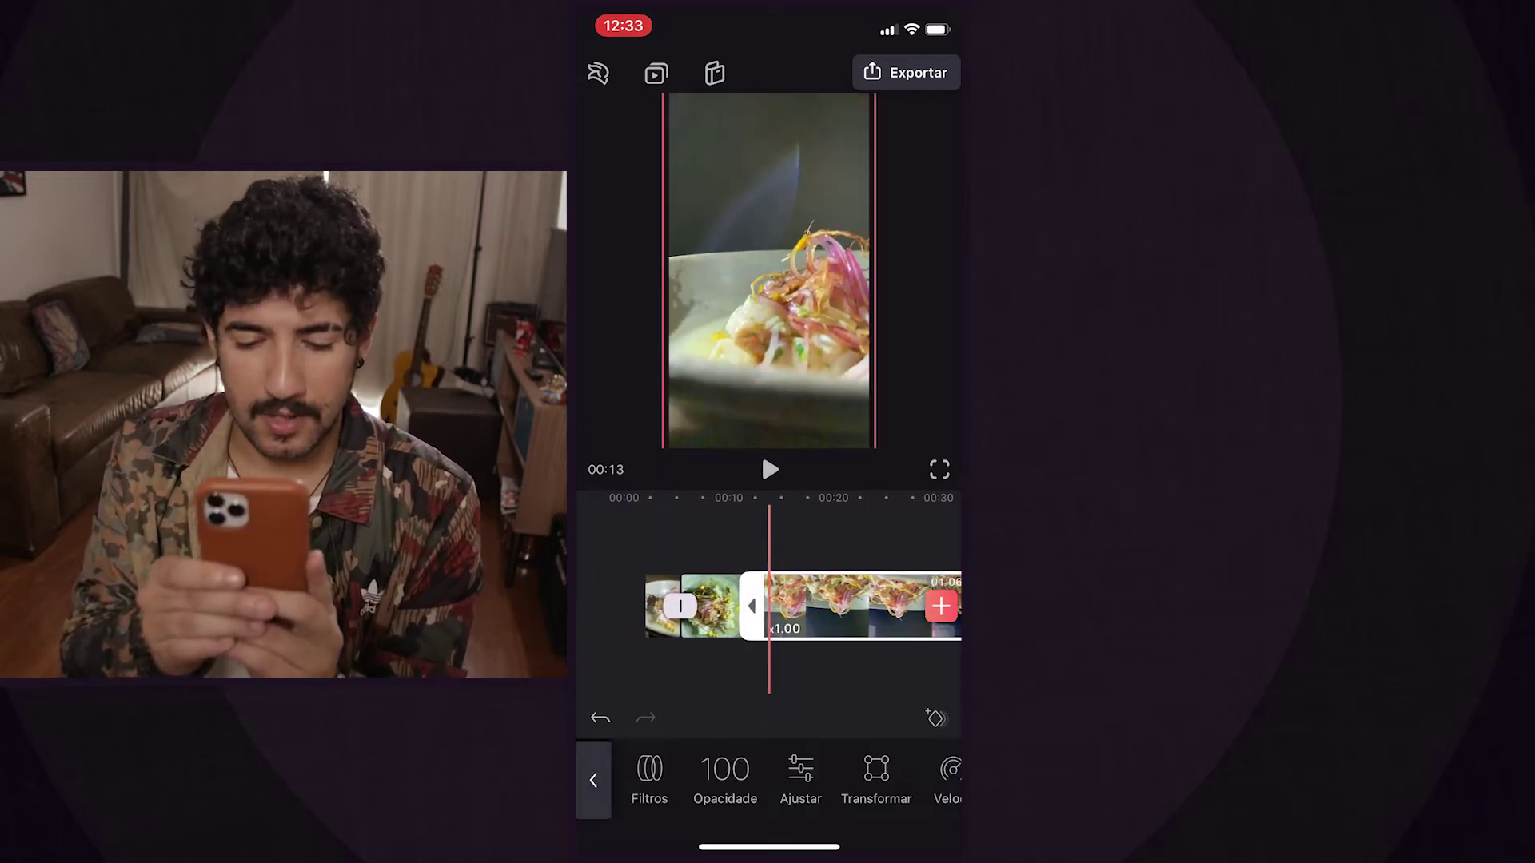
drag(720, 672, 759, 672)
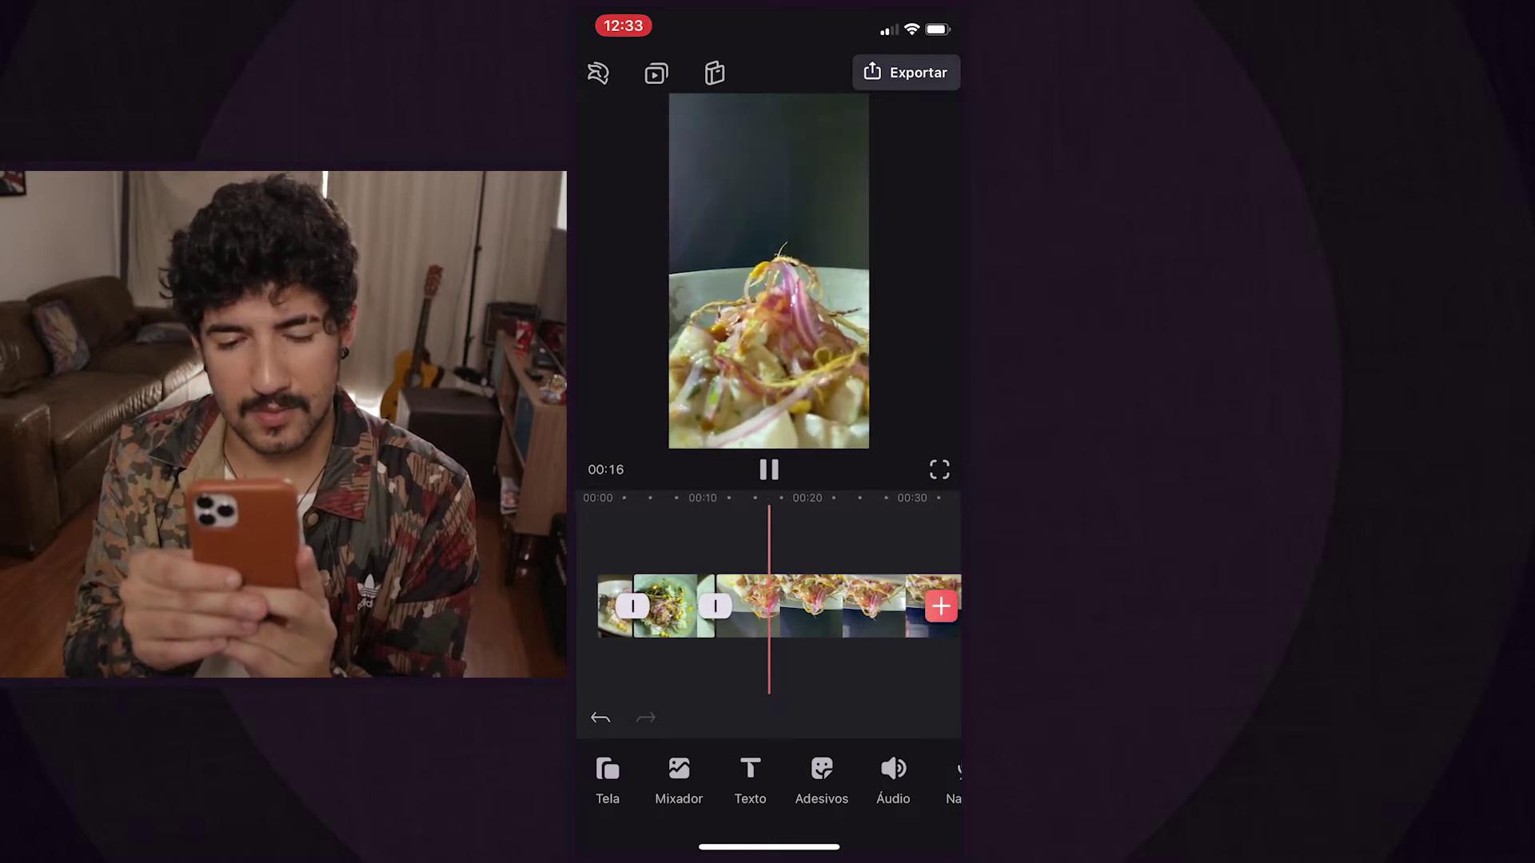
scroll(769, 606, right, 10)
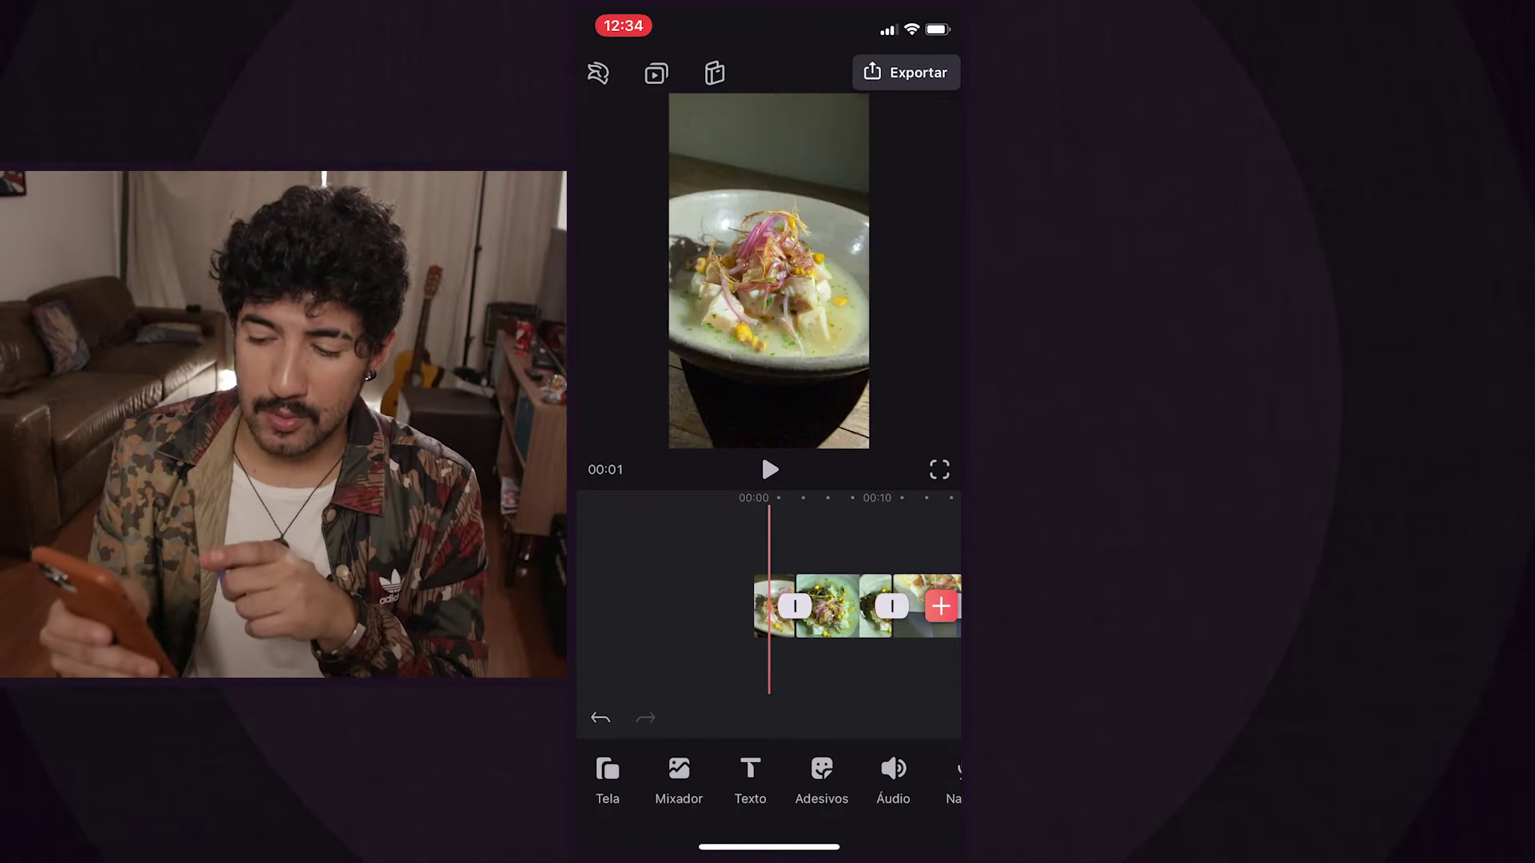
scroll(857, 606, left, 2)
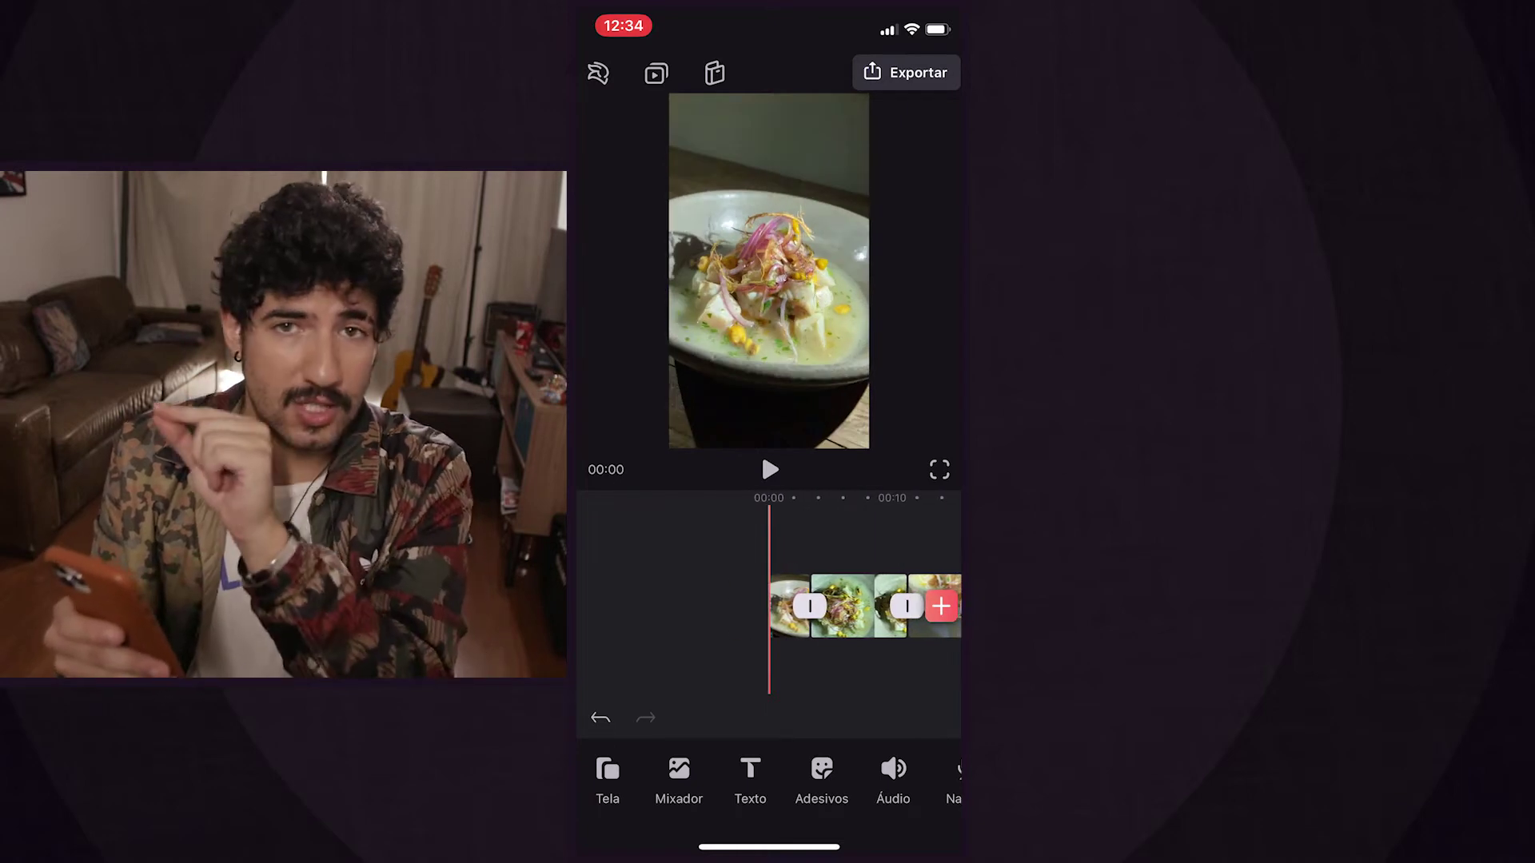
click(940, 469)
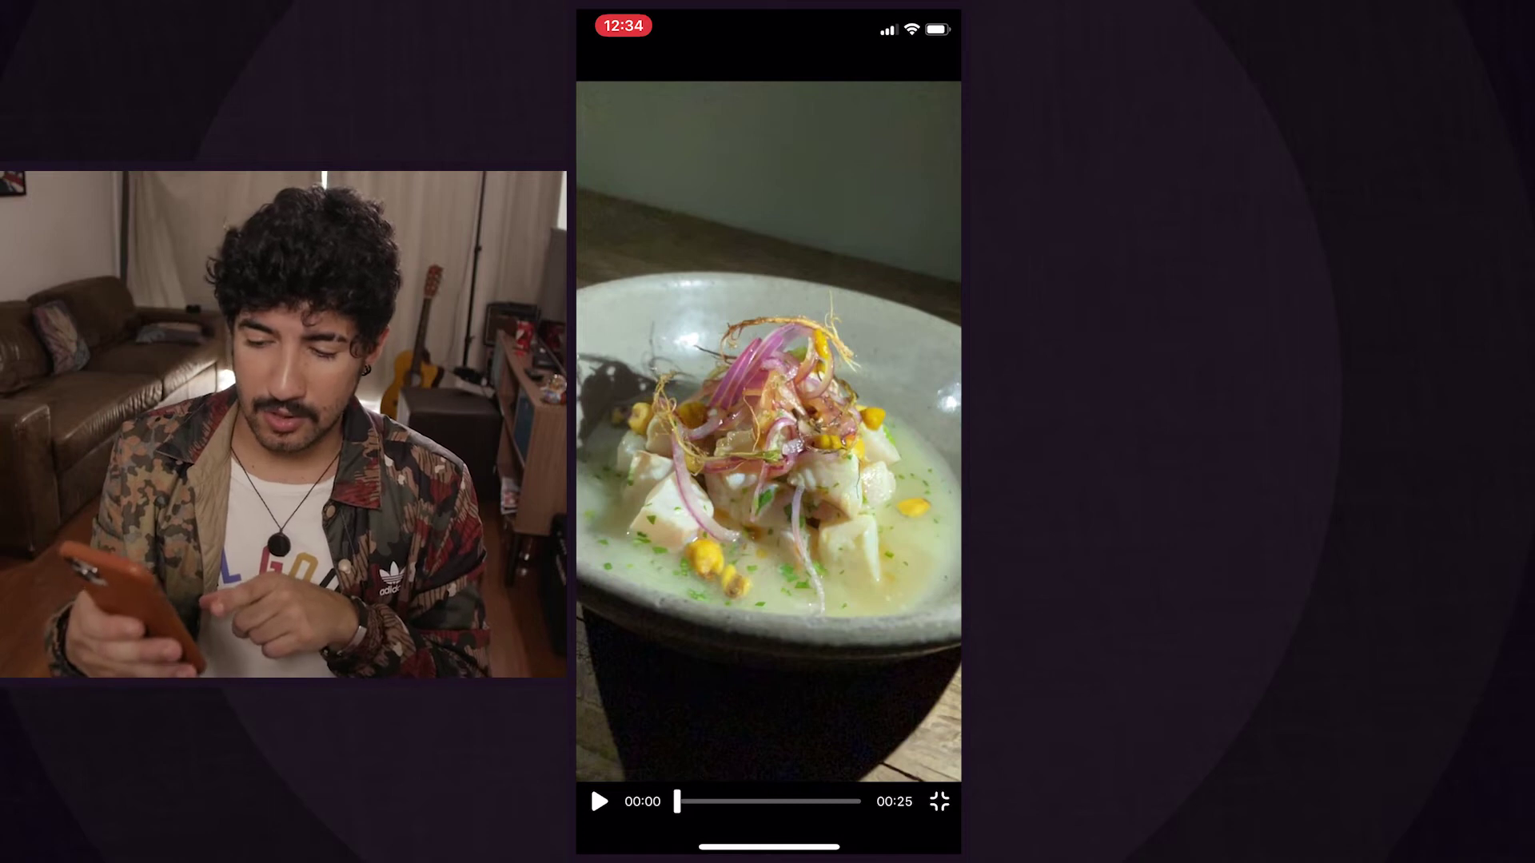
click(939, 801)
click(940, 469)
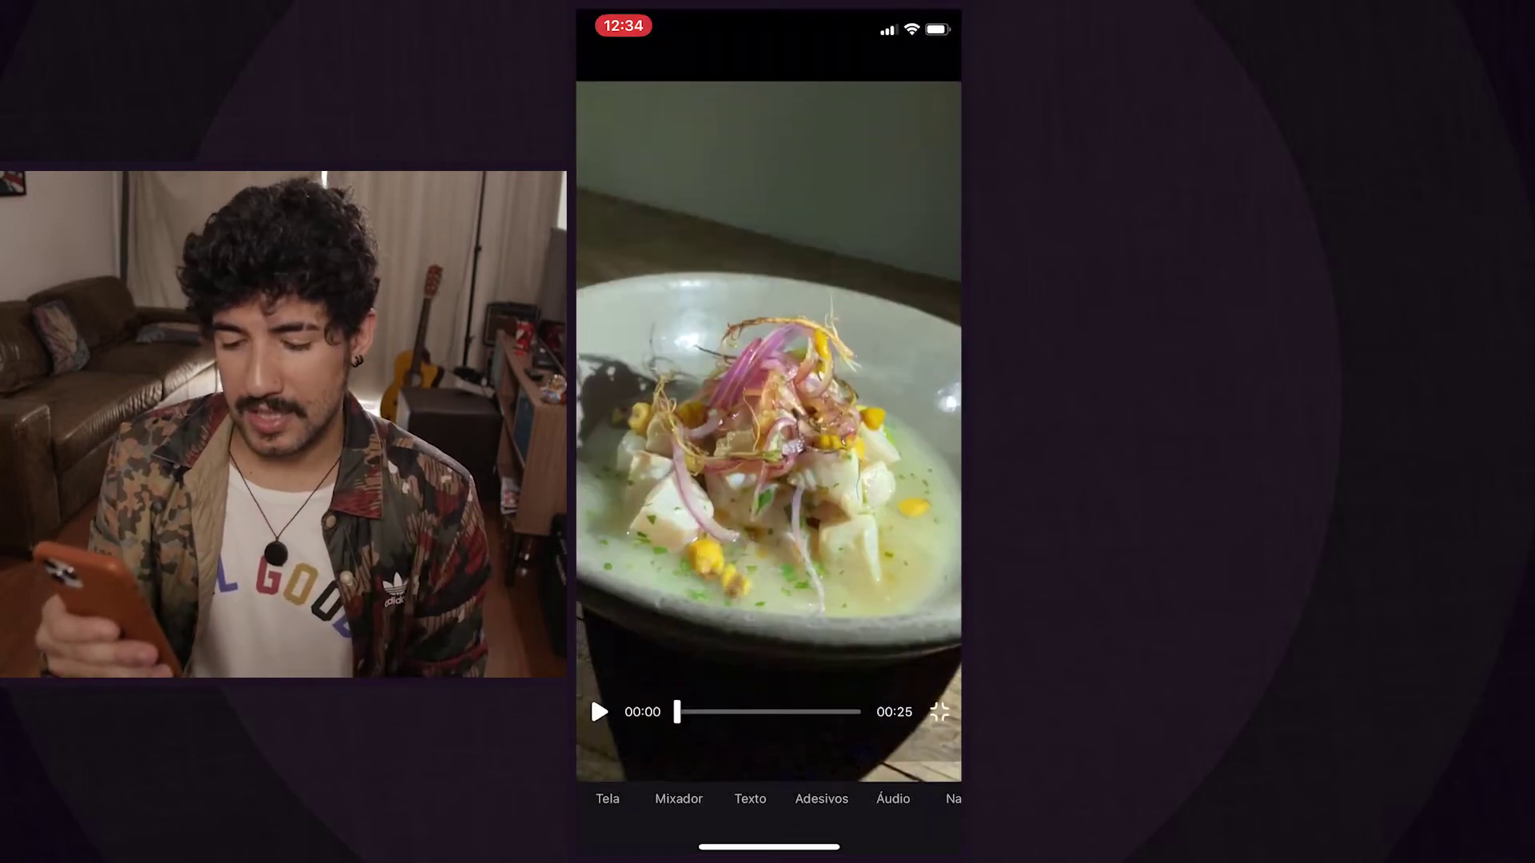
click(598, 801)
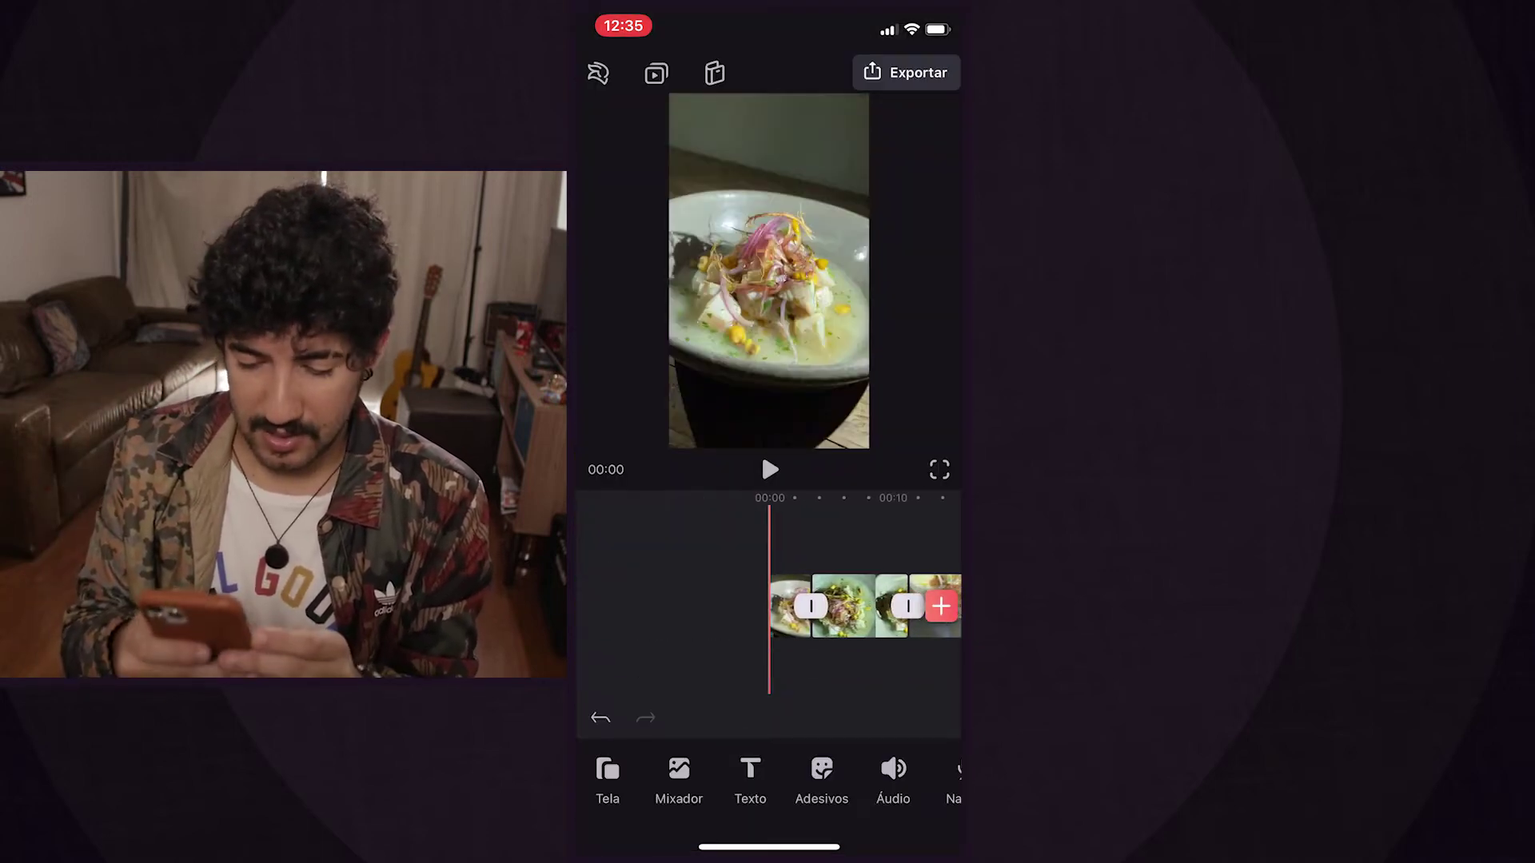
key(space)
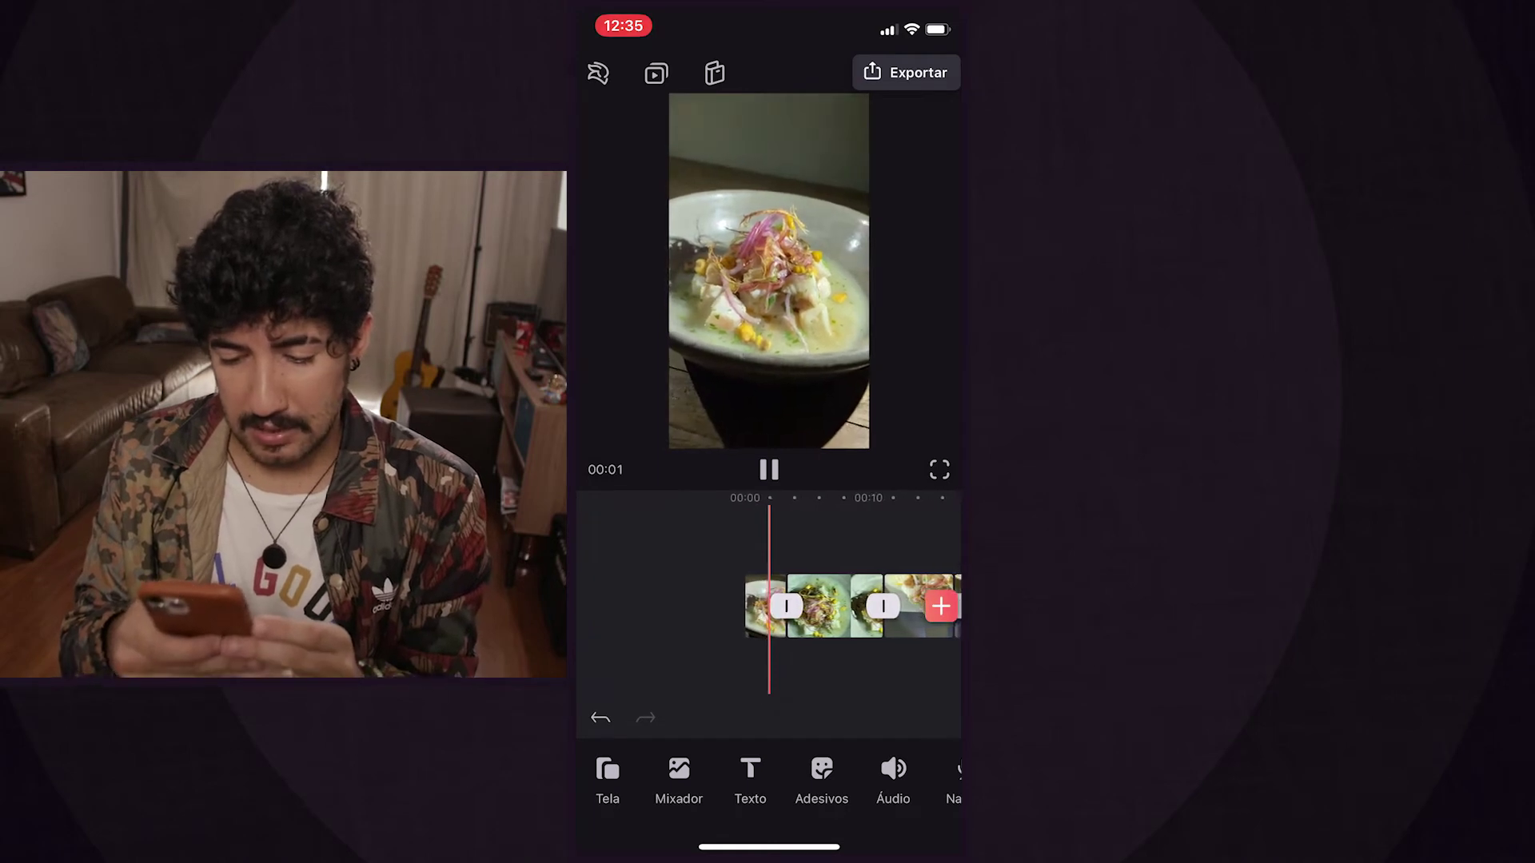
Pause at 00:02 and select the middle overhead plate clip
key(space)
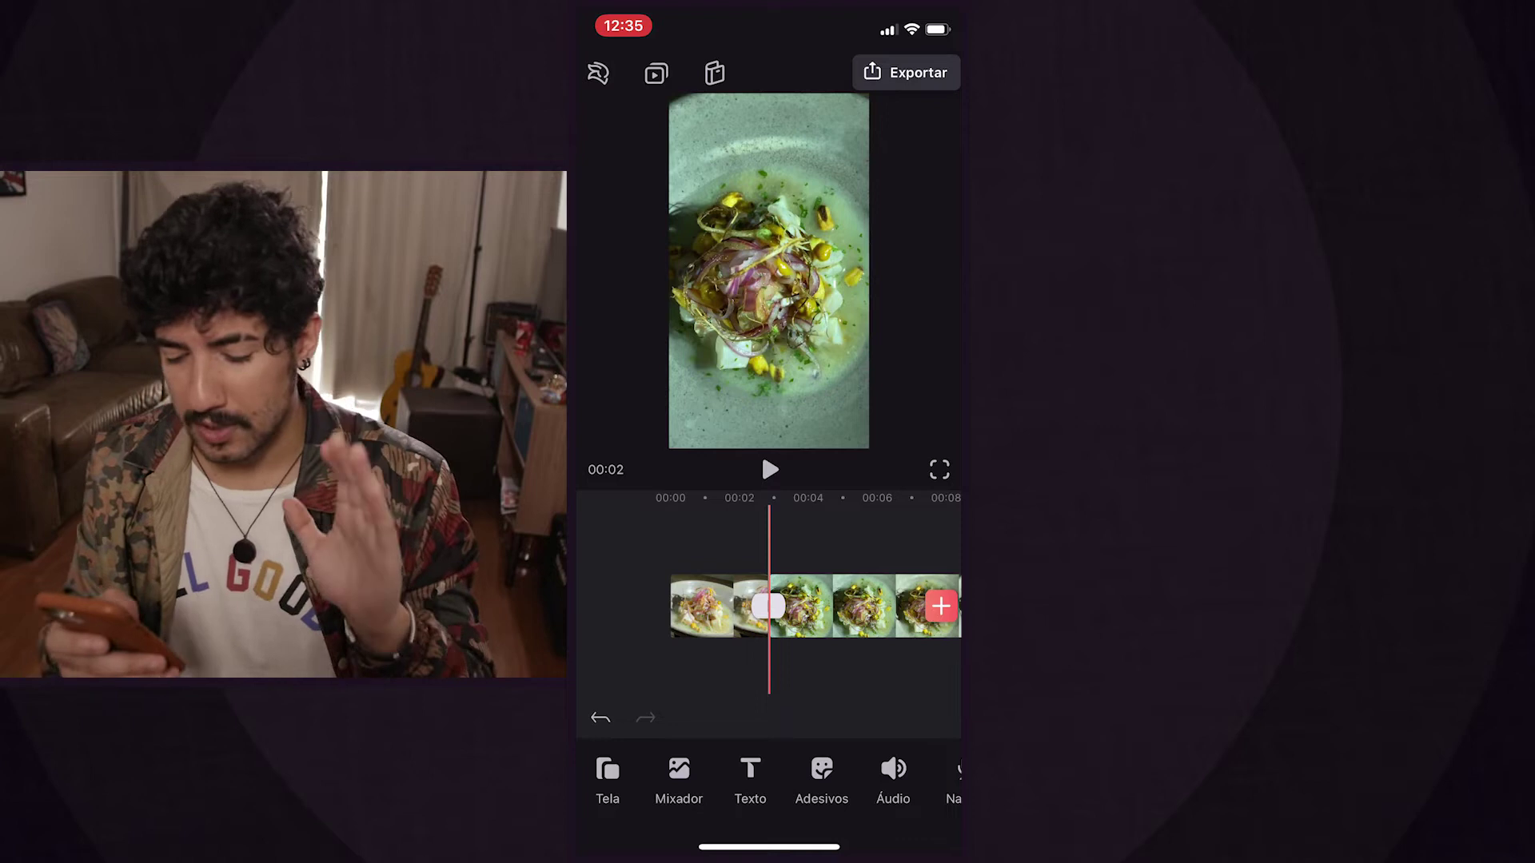
scroll(769, 606, right, 5)
scroll(769, 606, left, 2)
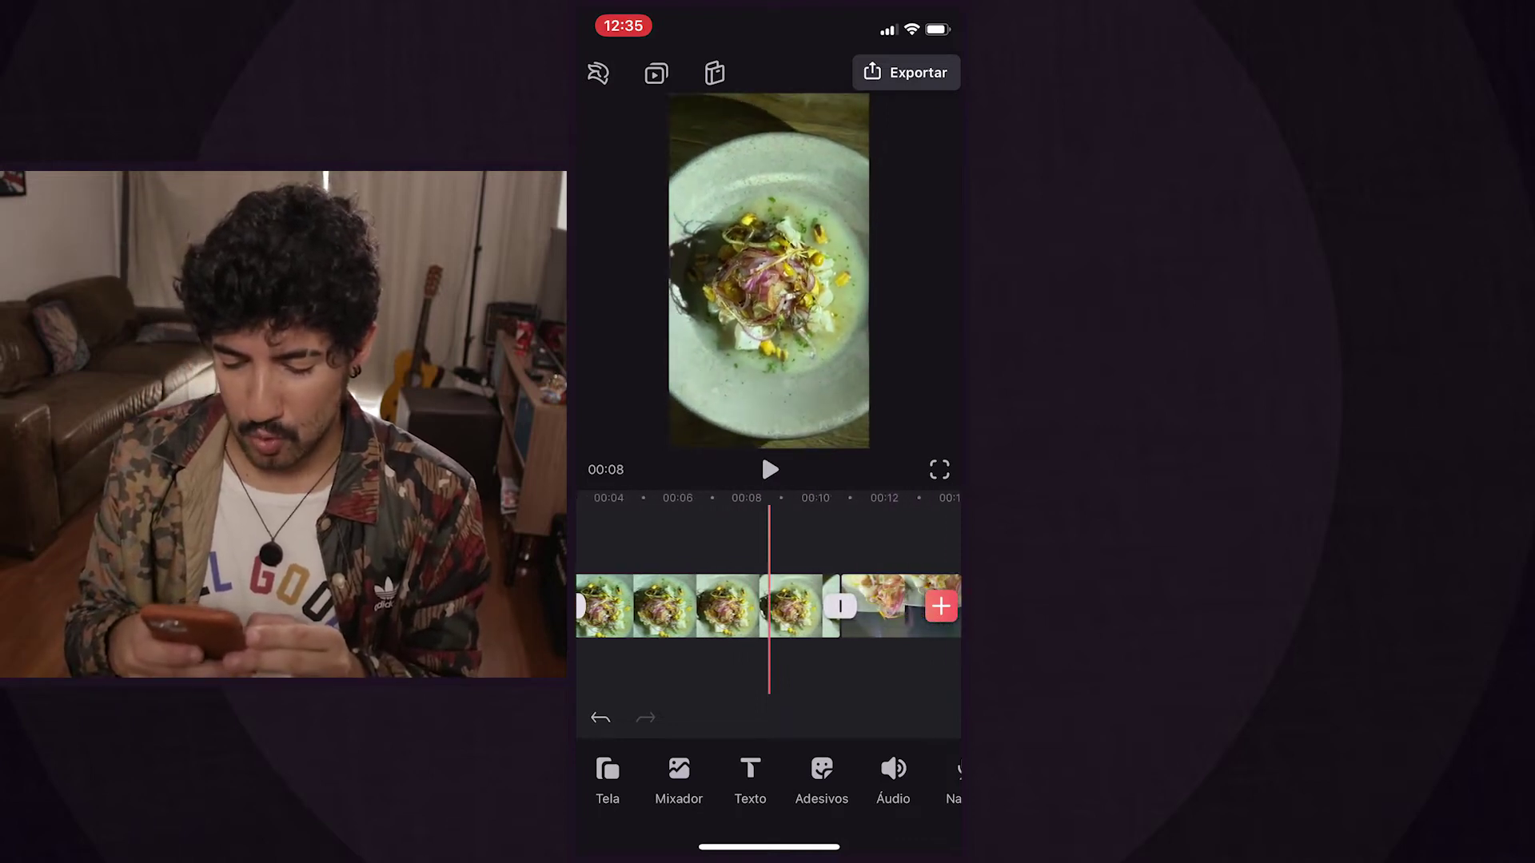
click(800, 606)
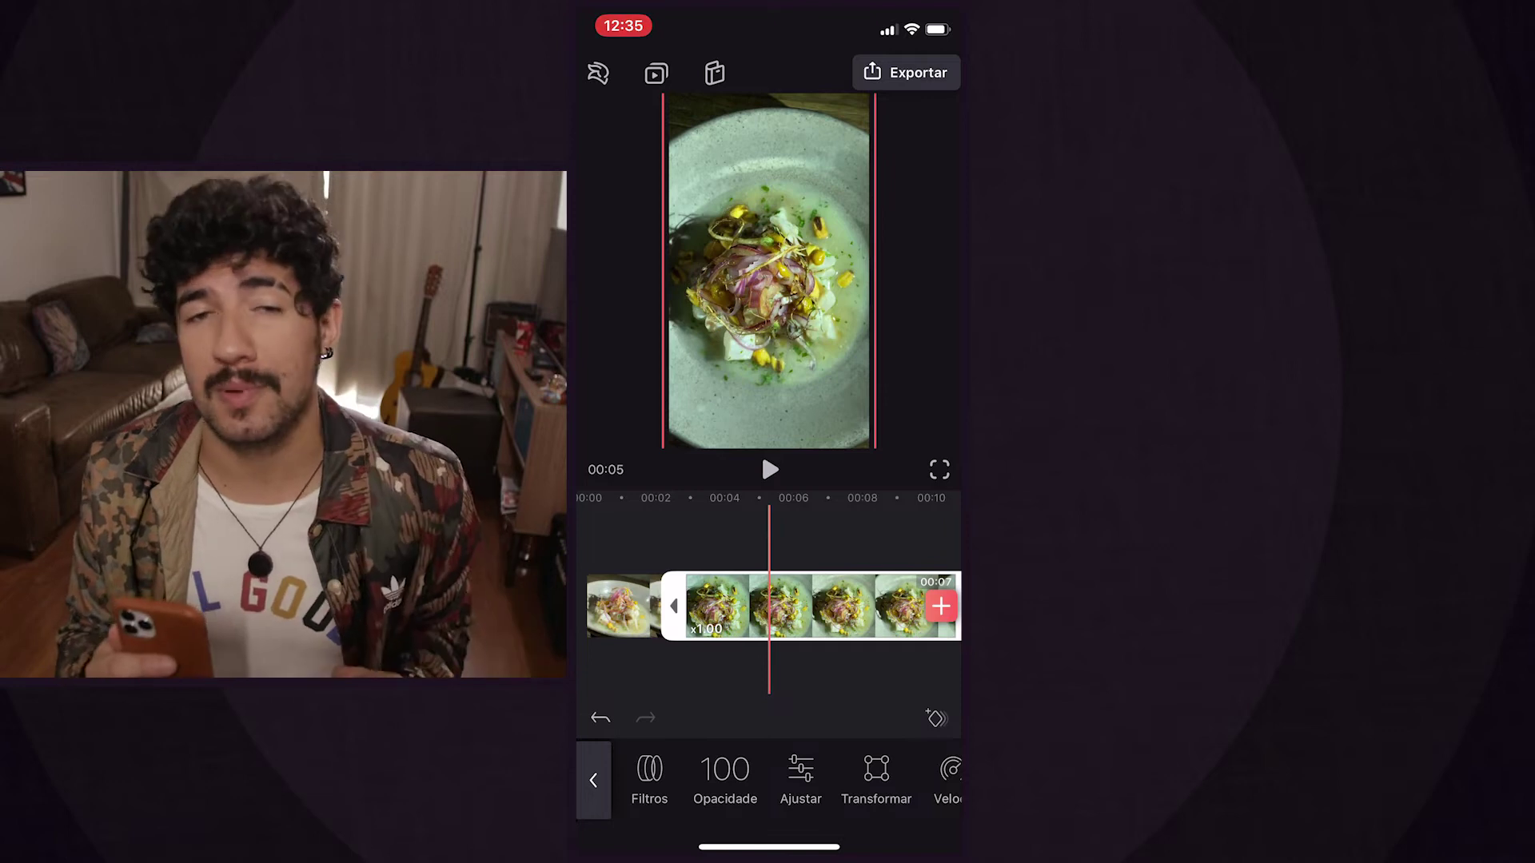
click(593, 781)
click(823, 606)
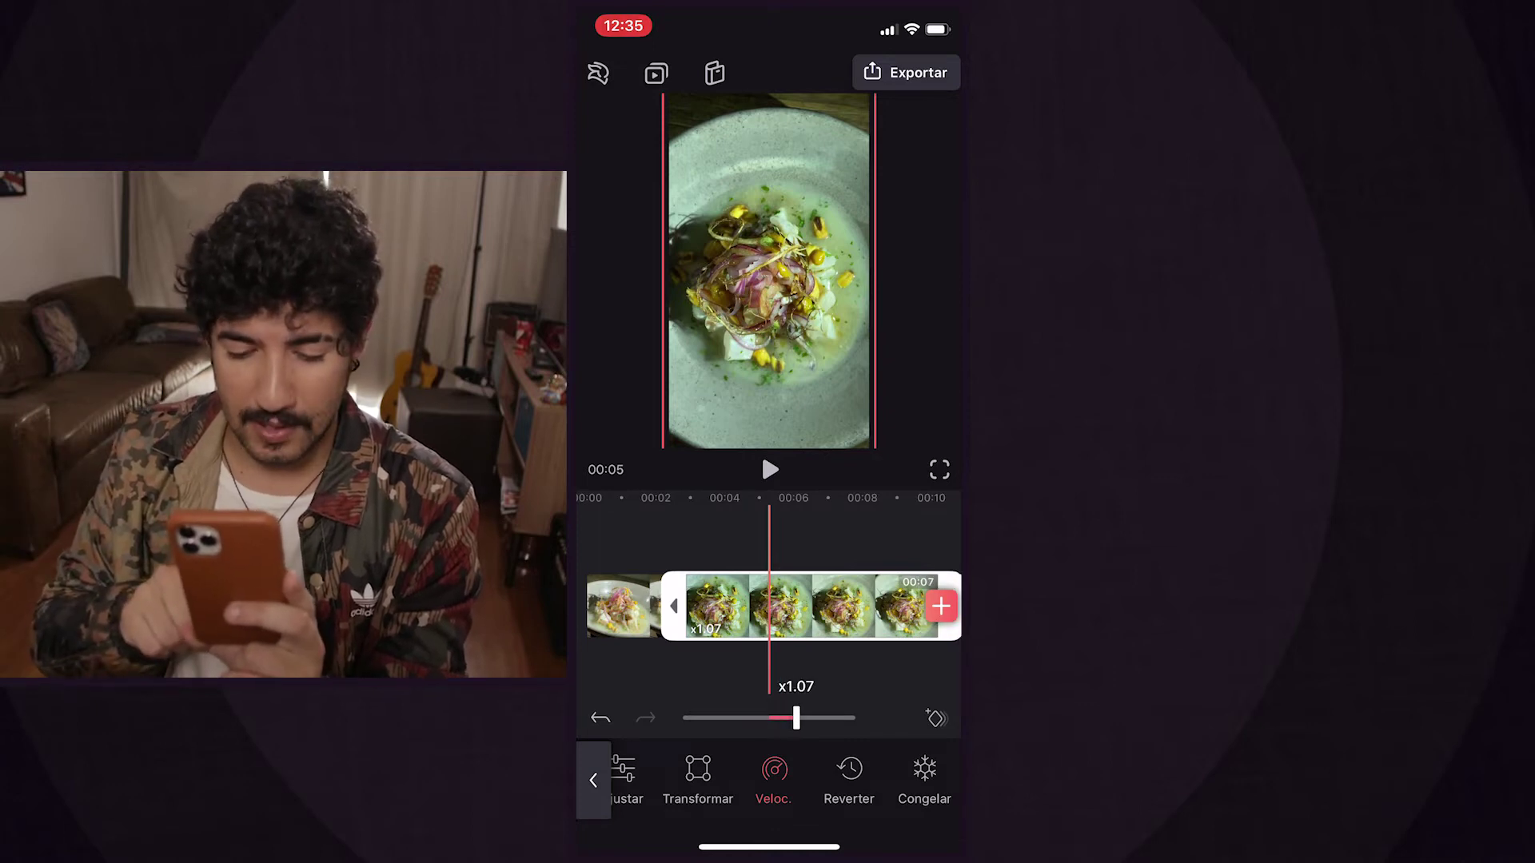
Try speeds between x5.00 and x0.25, then settle the clip at 2x
drag(796, 717, 855, 717)
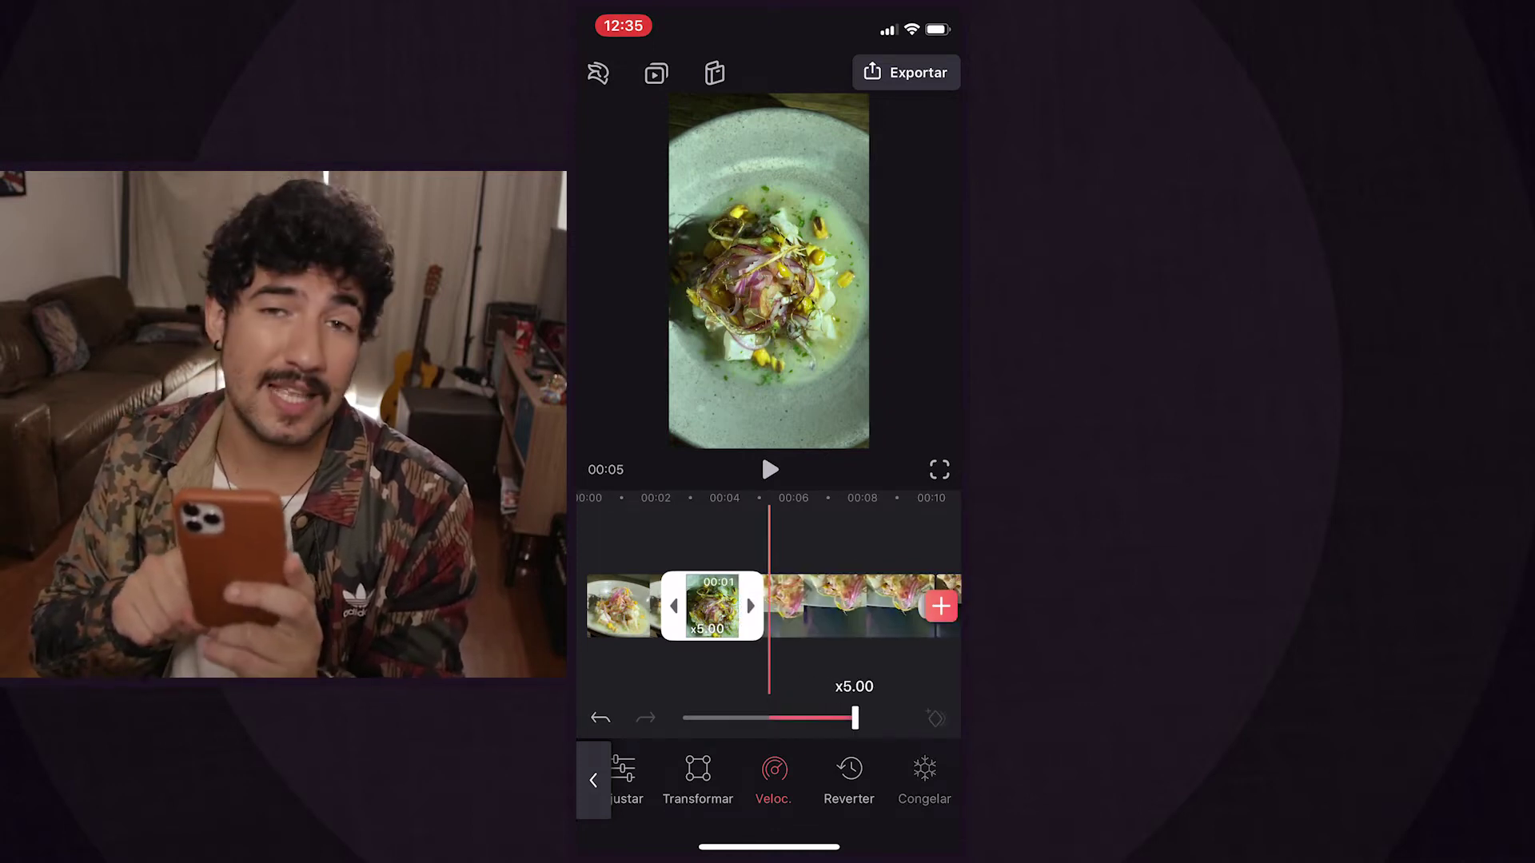
drag(855, 718, 695, 718)
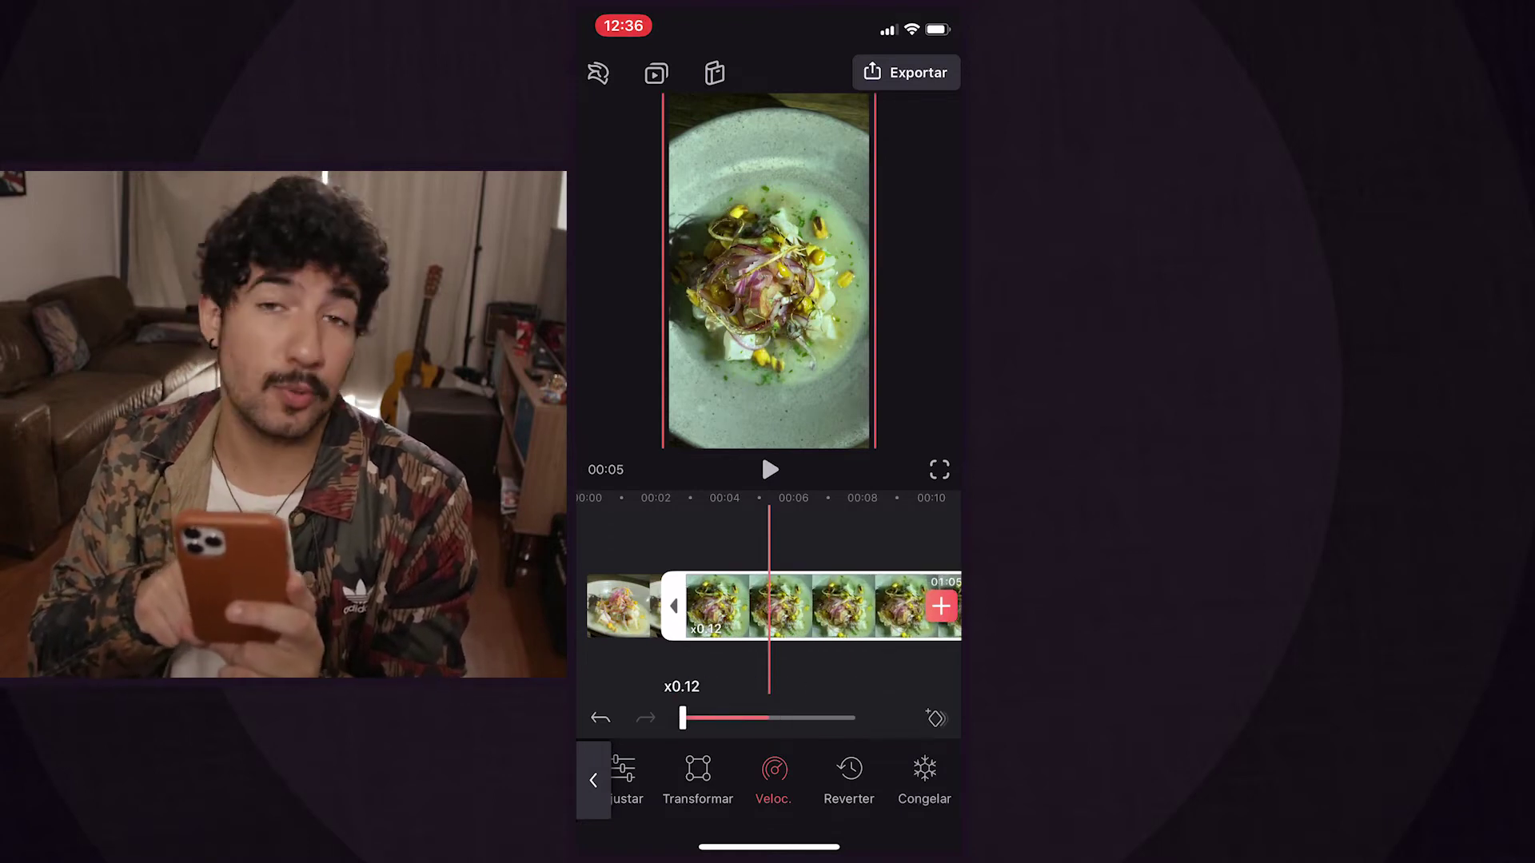
drag(694, 718, 727, 718)
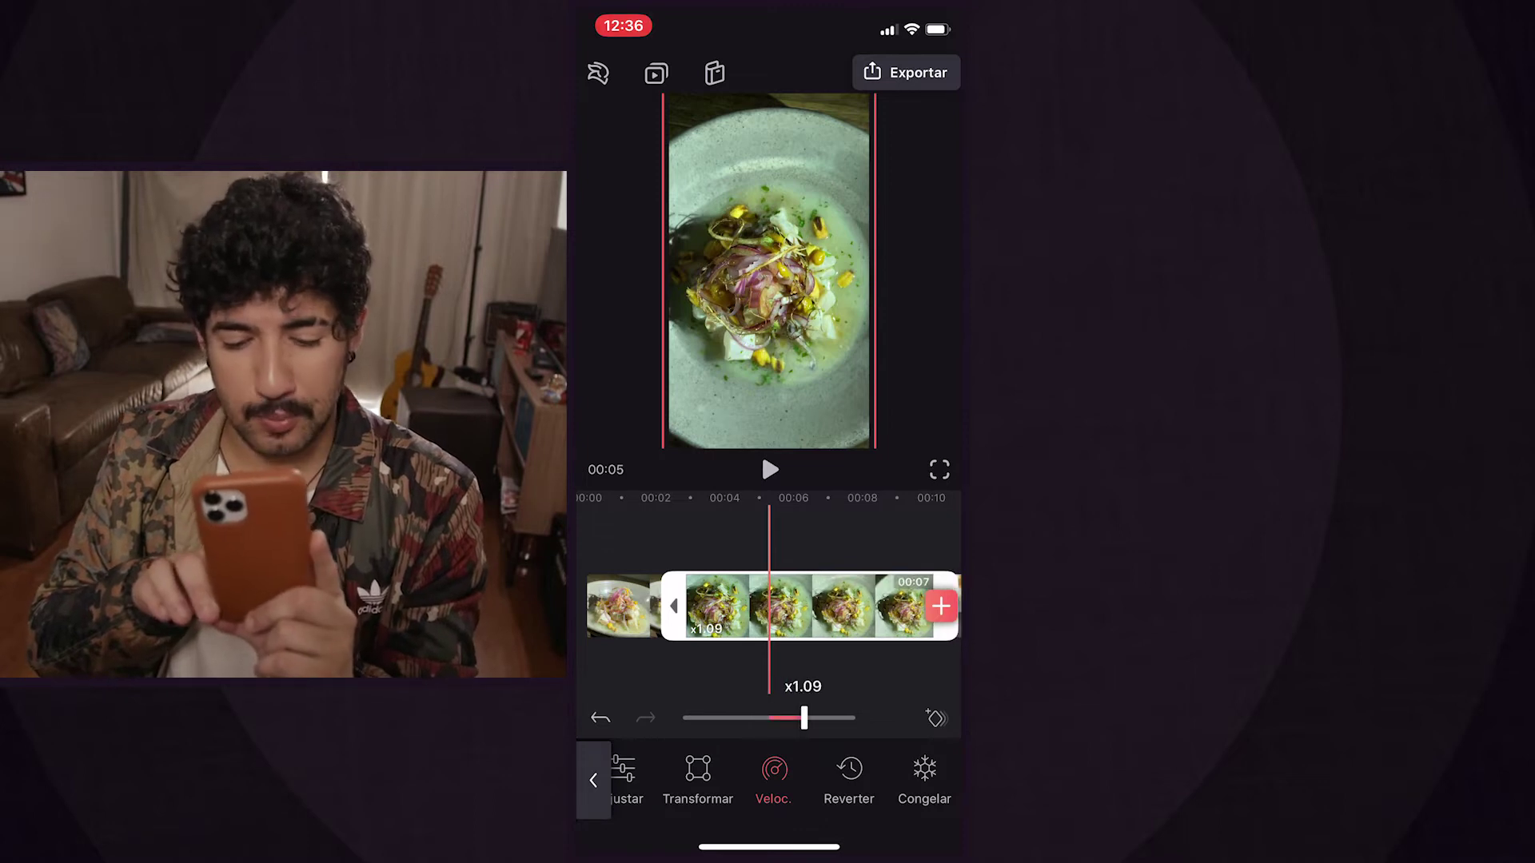
drag(811, 717, 823, 718)
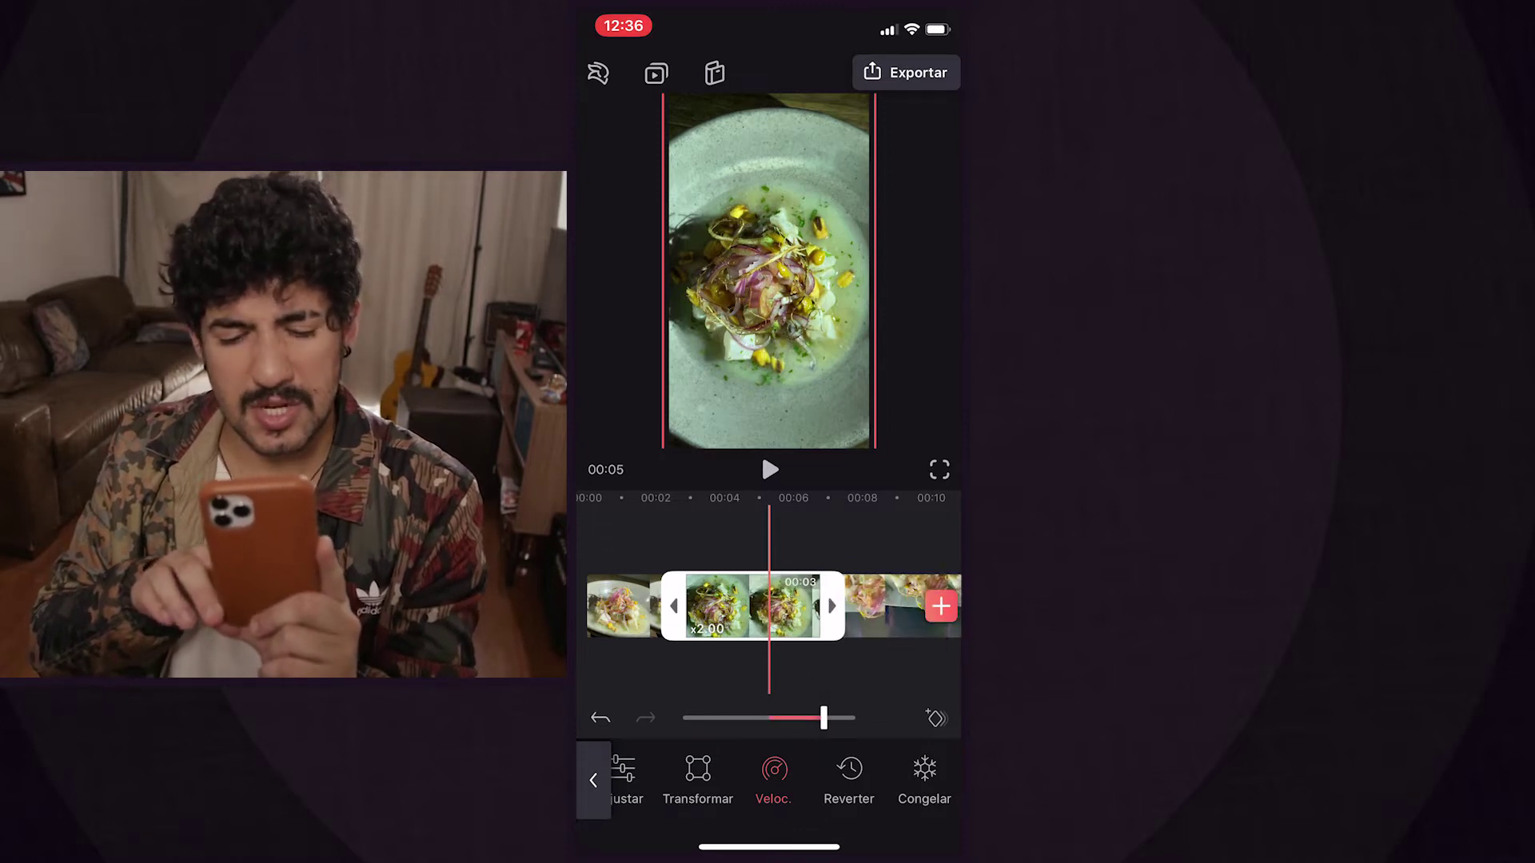
click(593, 780)
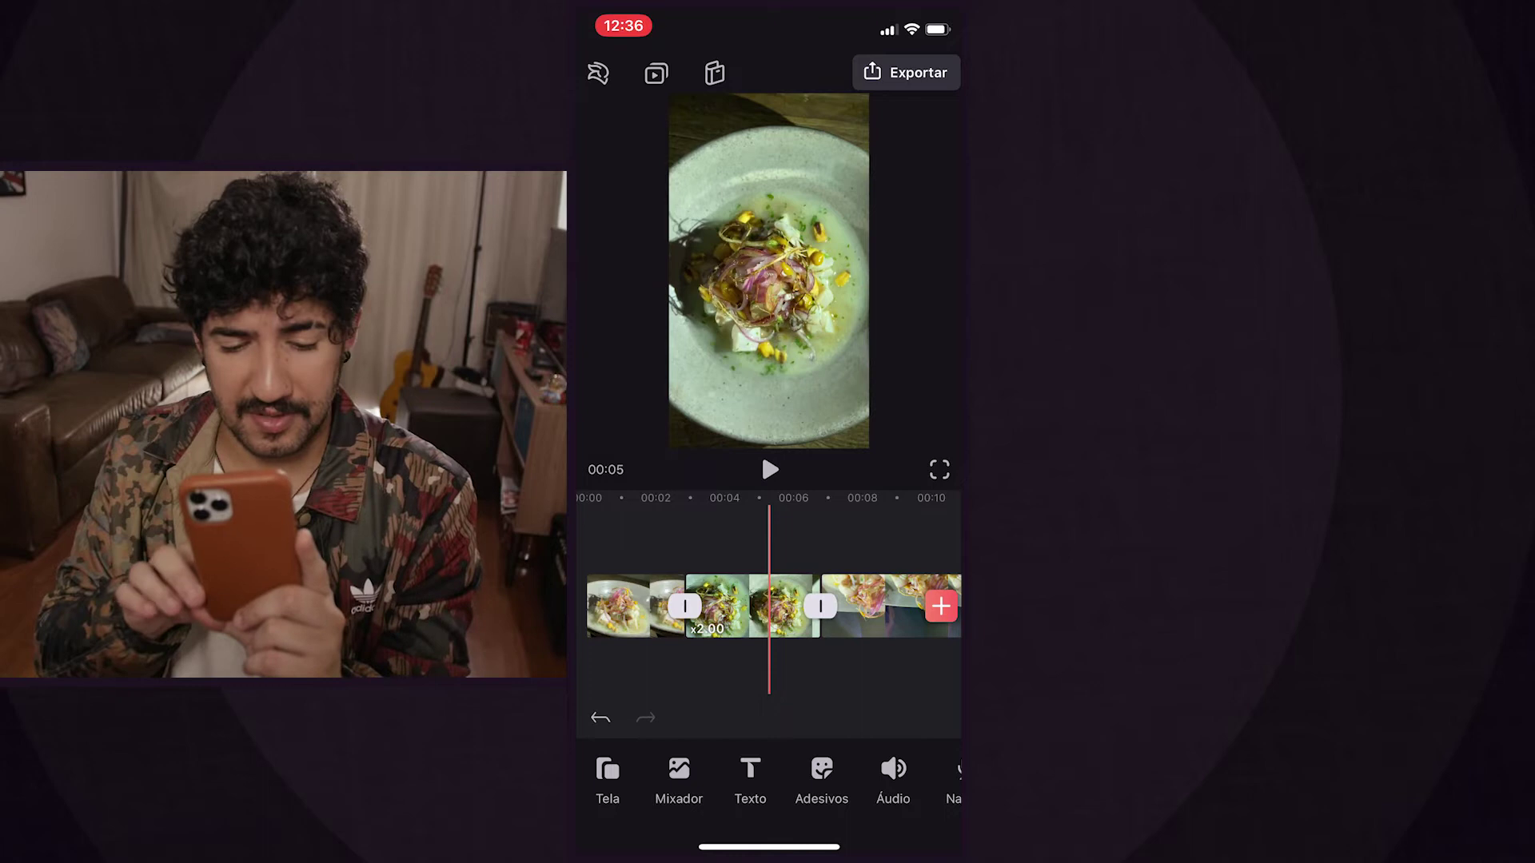
Preview the 2x clip, raise the middle clip to x5.00, and play it back
drag(720, 606, 788, 606)
click(769, 470)
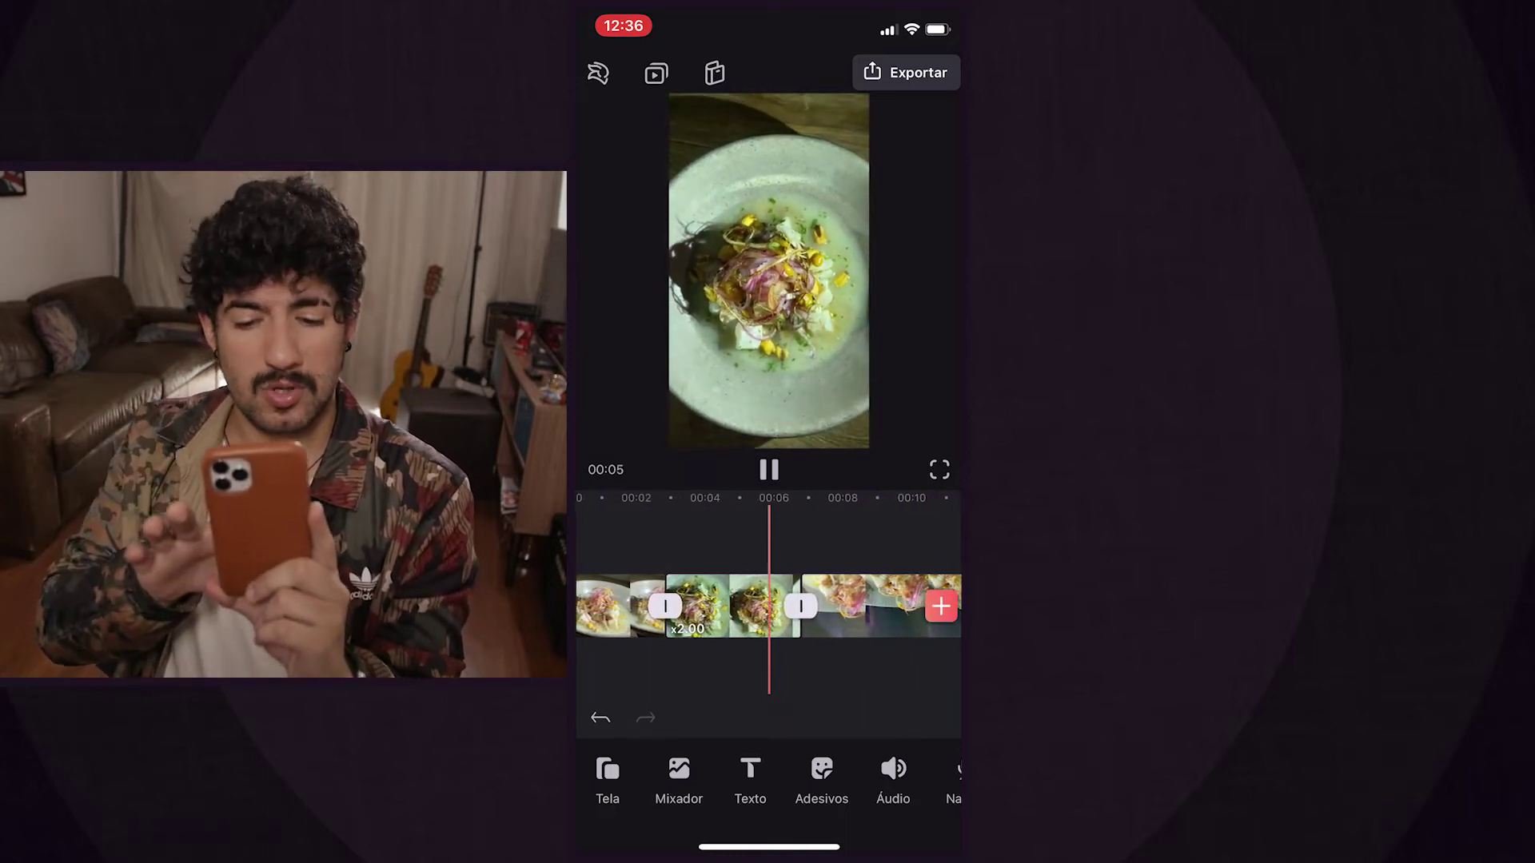
click(769, 470)
click(719, 606)
click(949, 779)
click(857, 713)
click(788, 779)
click(593, 779)
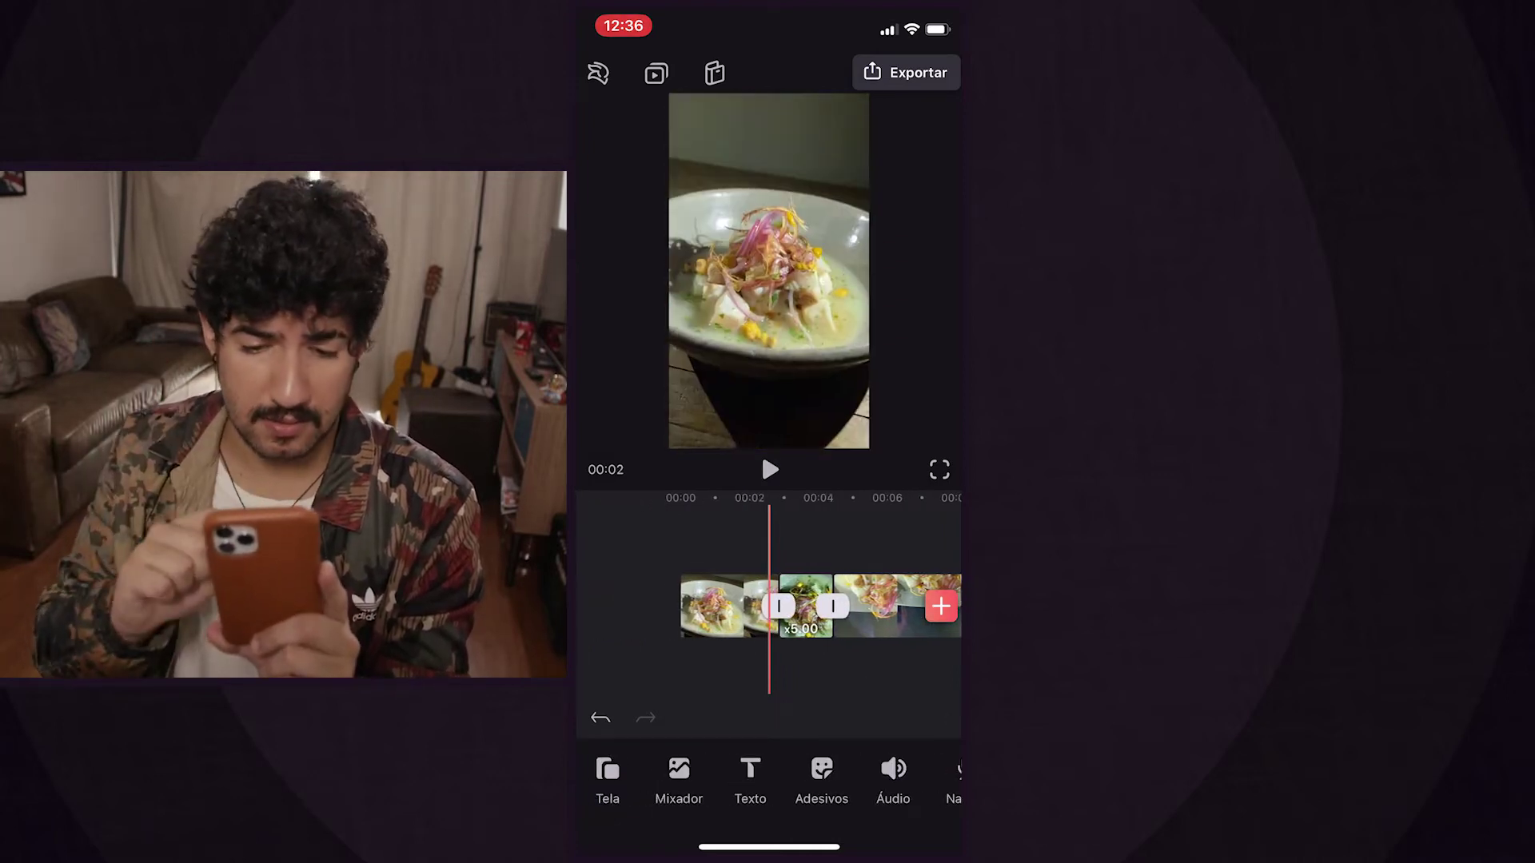
click(769, 469)
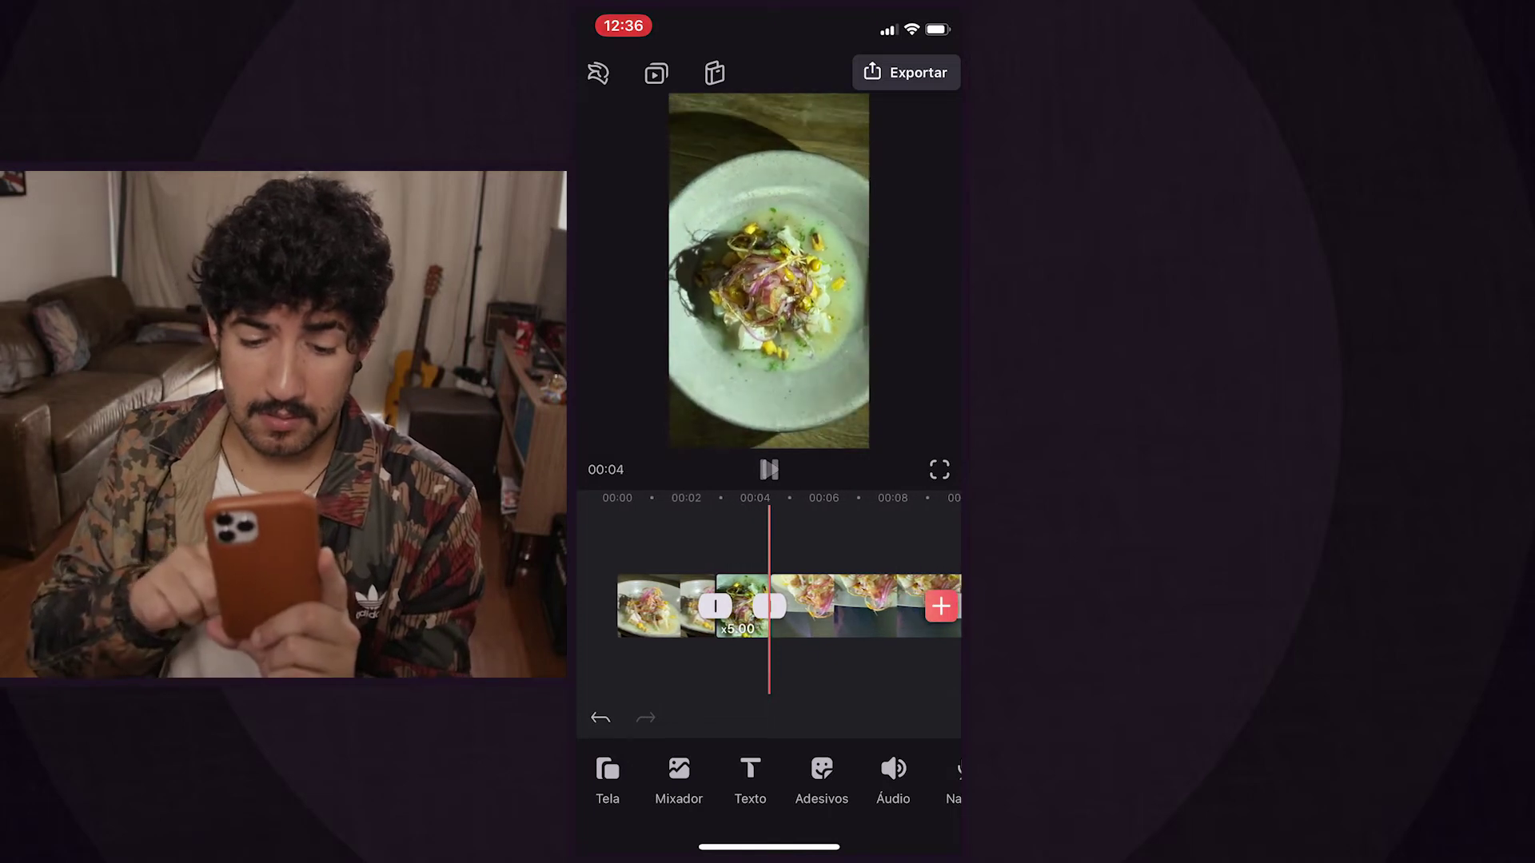
Slow the middle clip from 5x to about 3x, check playback, and rewind to the start
click(742, 605)
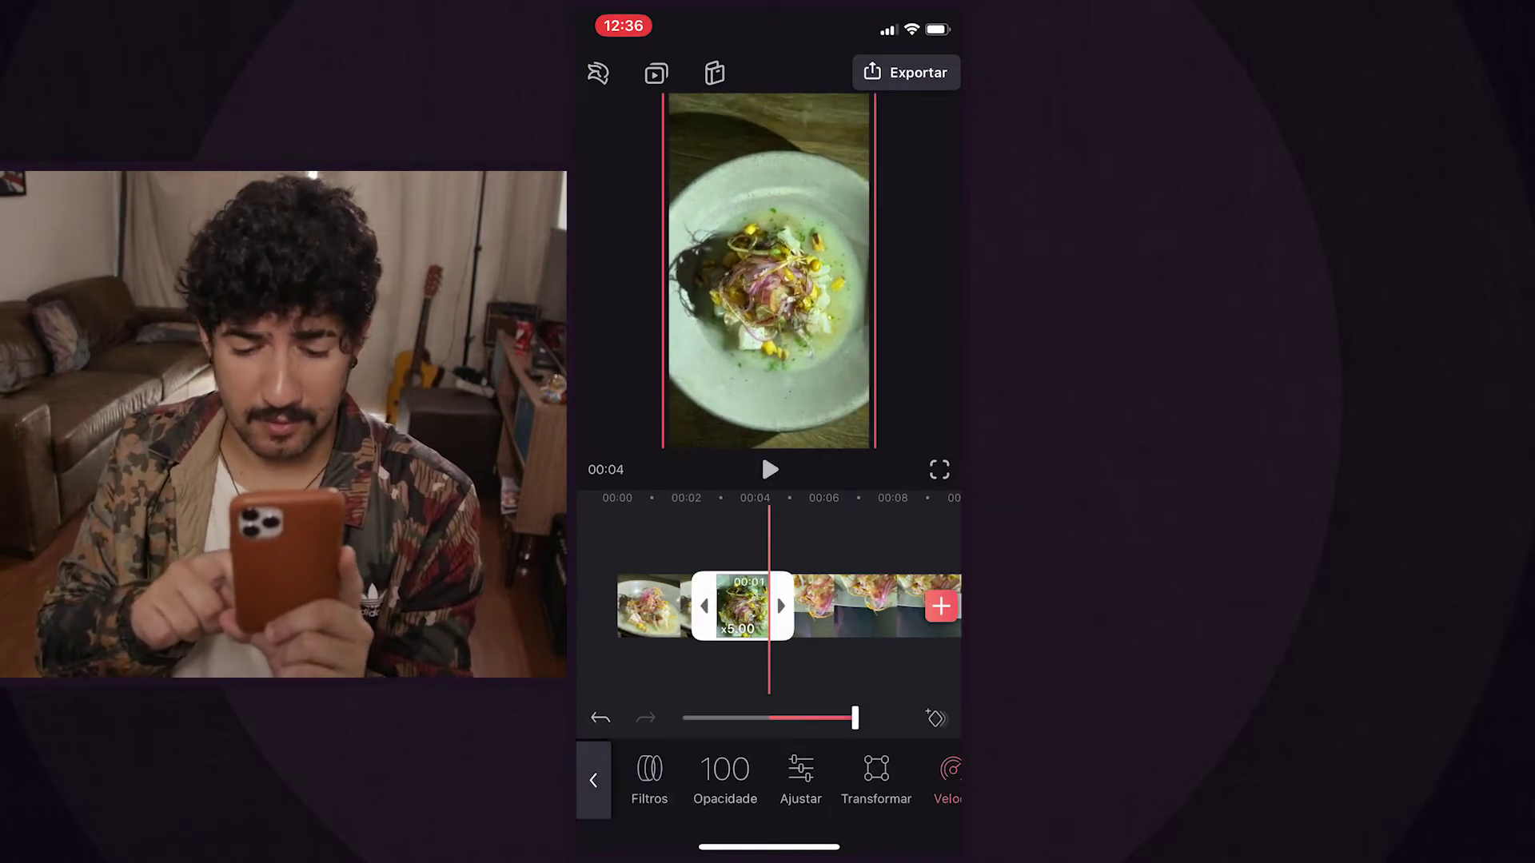
drag(854, 718, 836, 718)
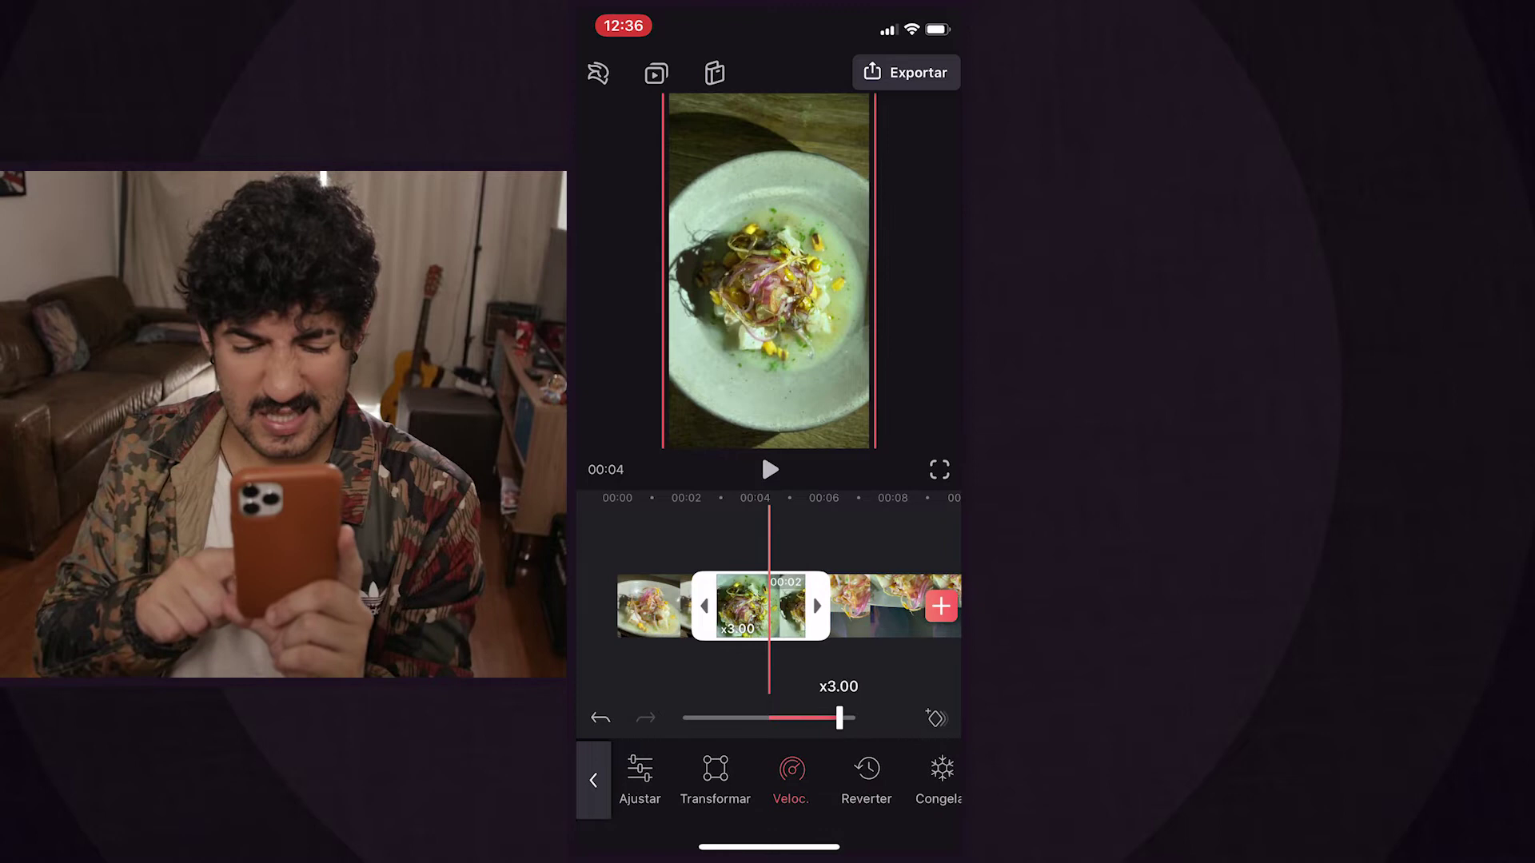
click(593, 779)
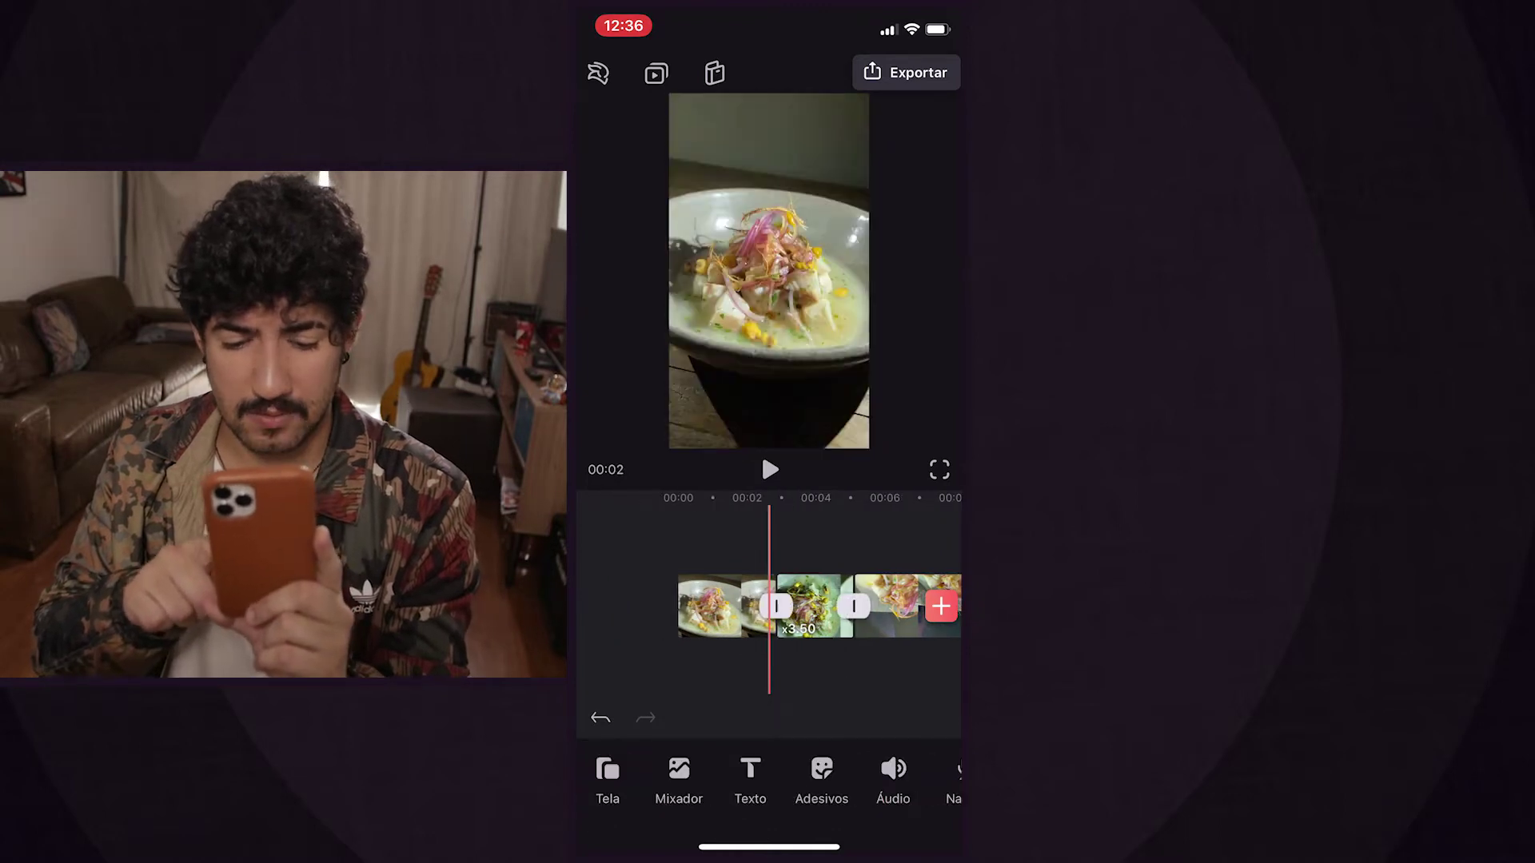
click(769, 470)
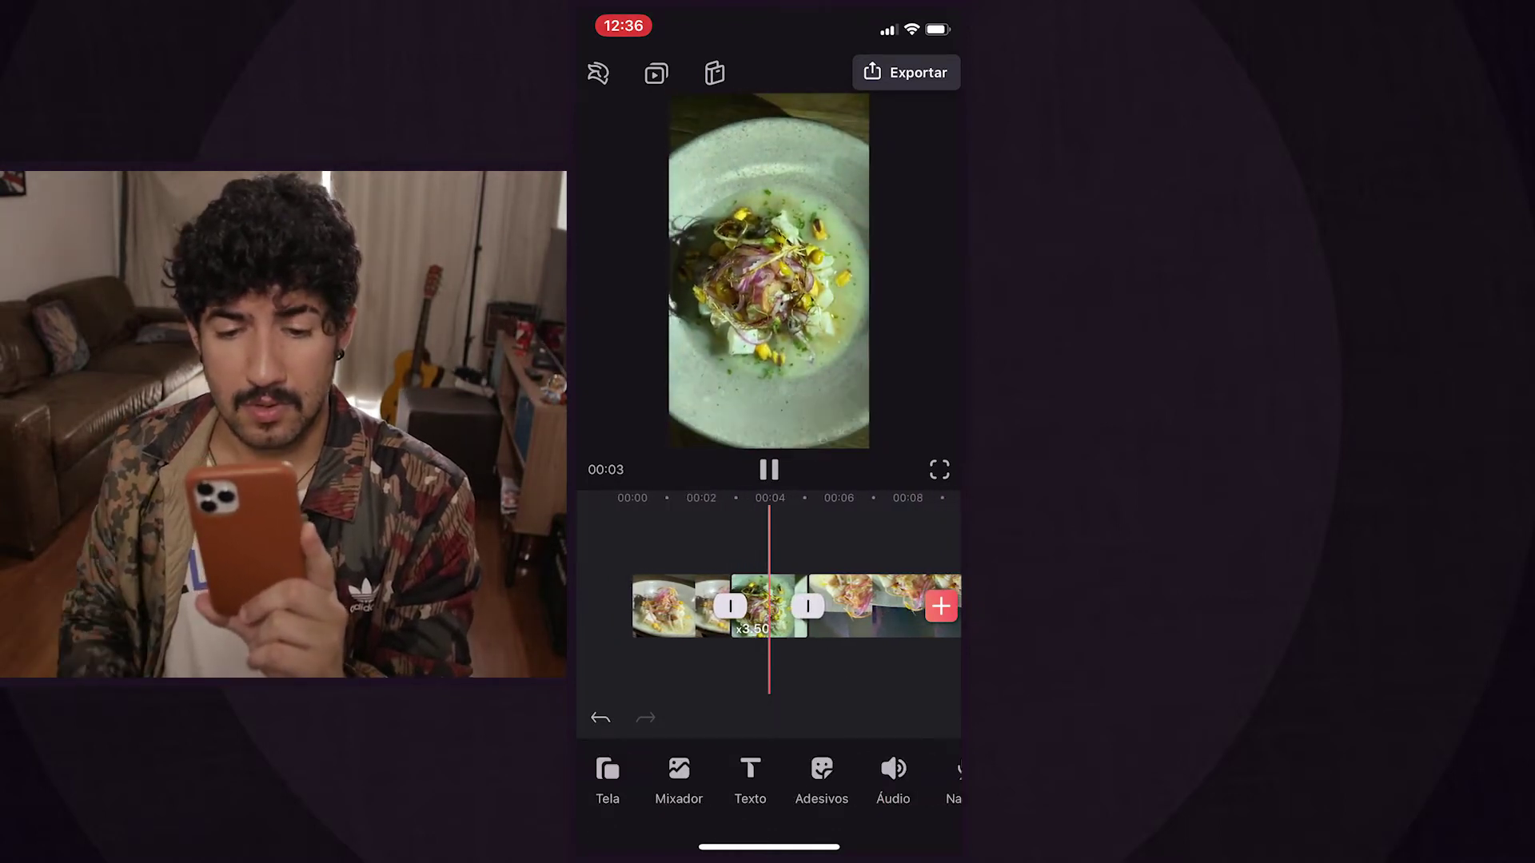
click(769, 469)
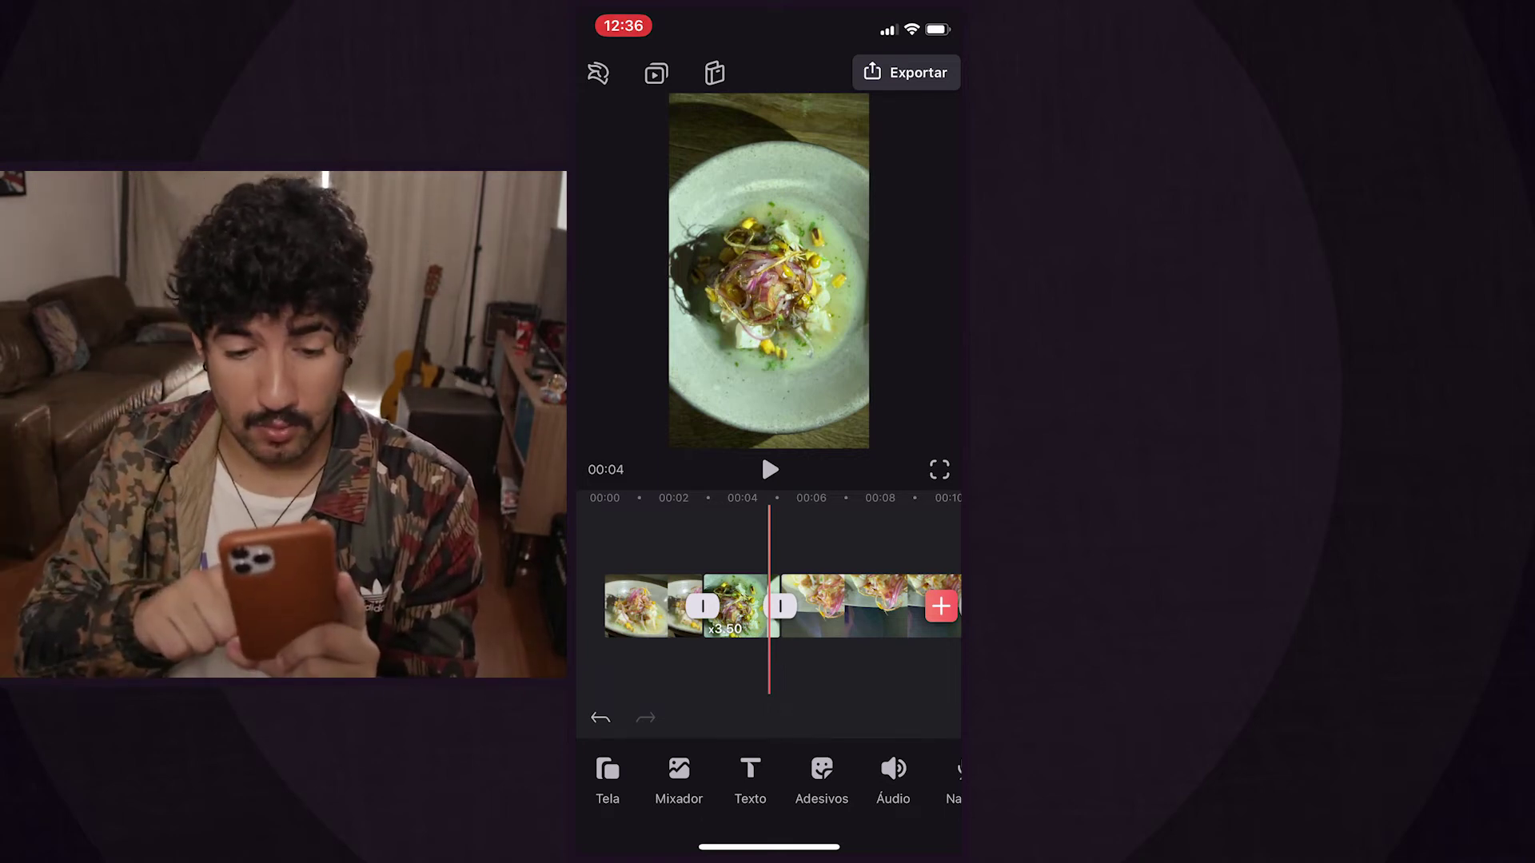
drag(720, 607, 879, 607)
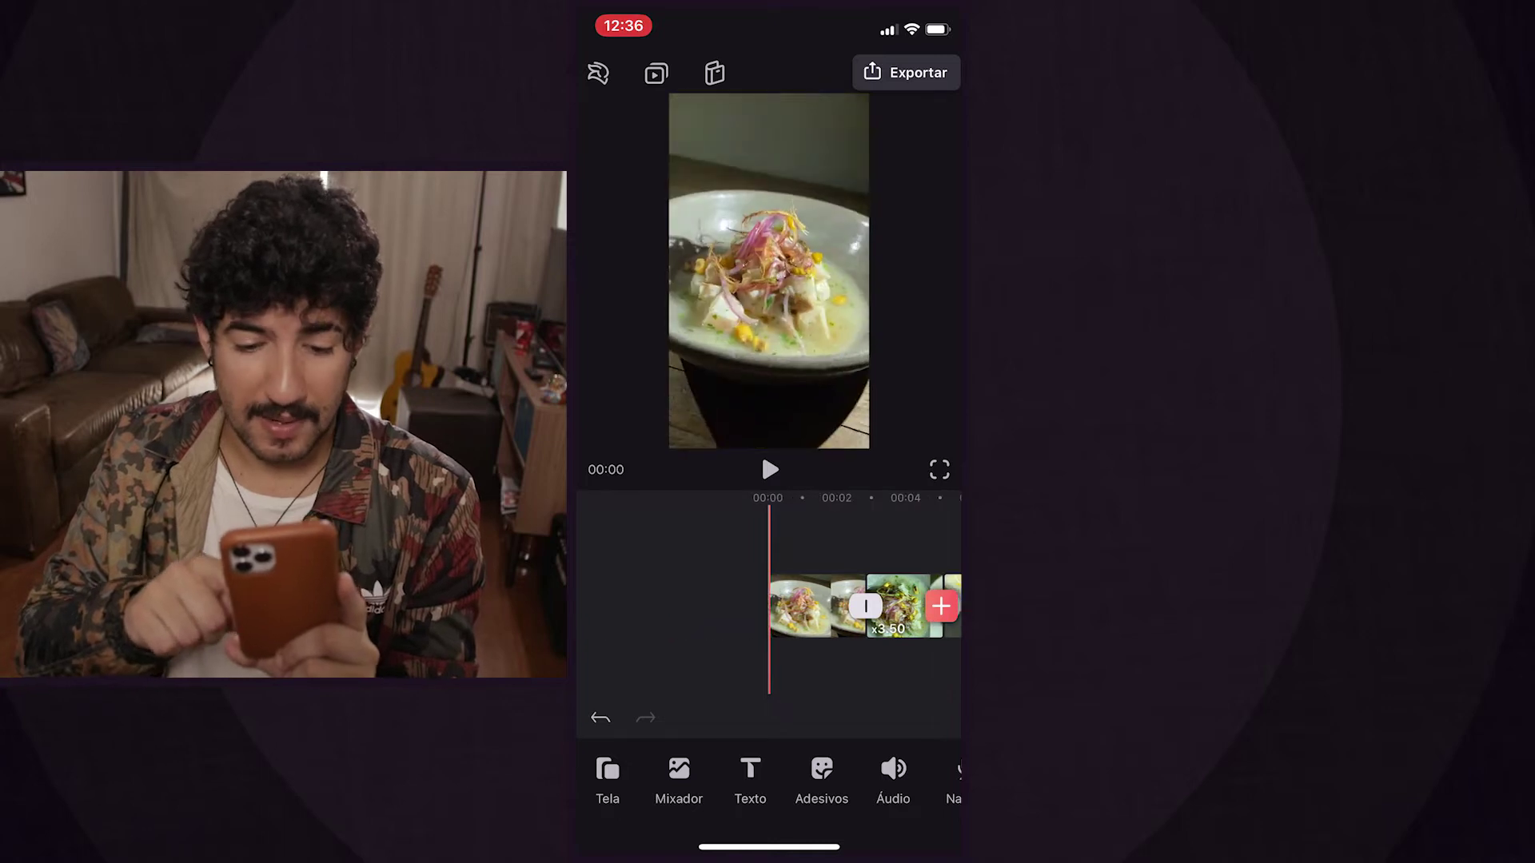
click(769, 469)
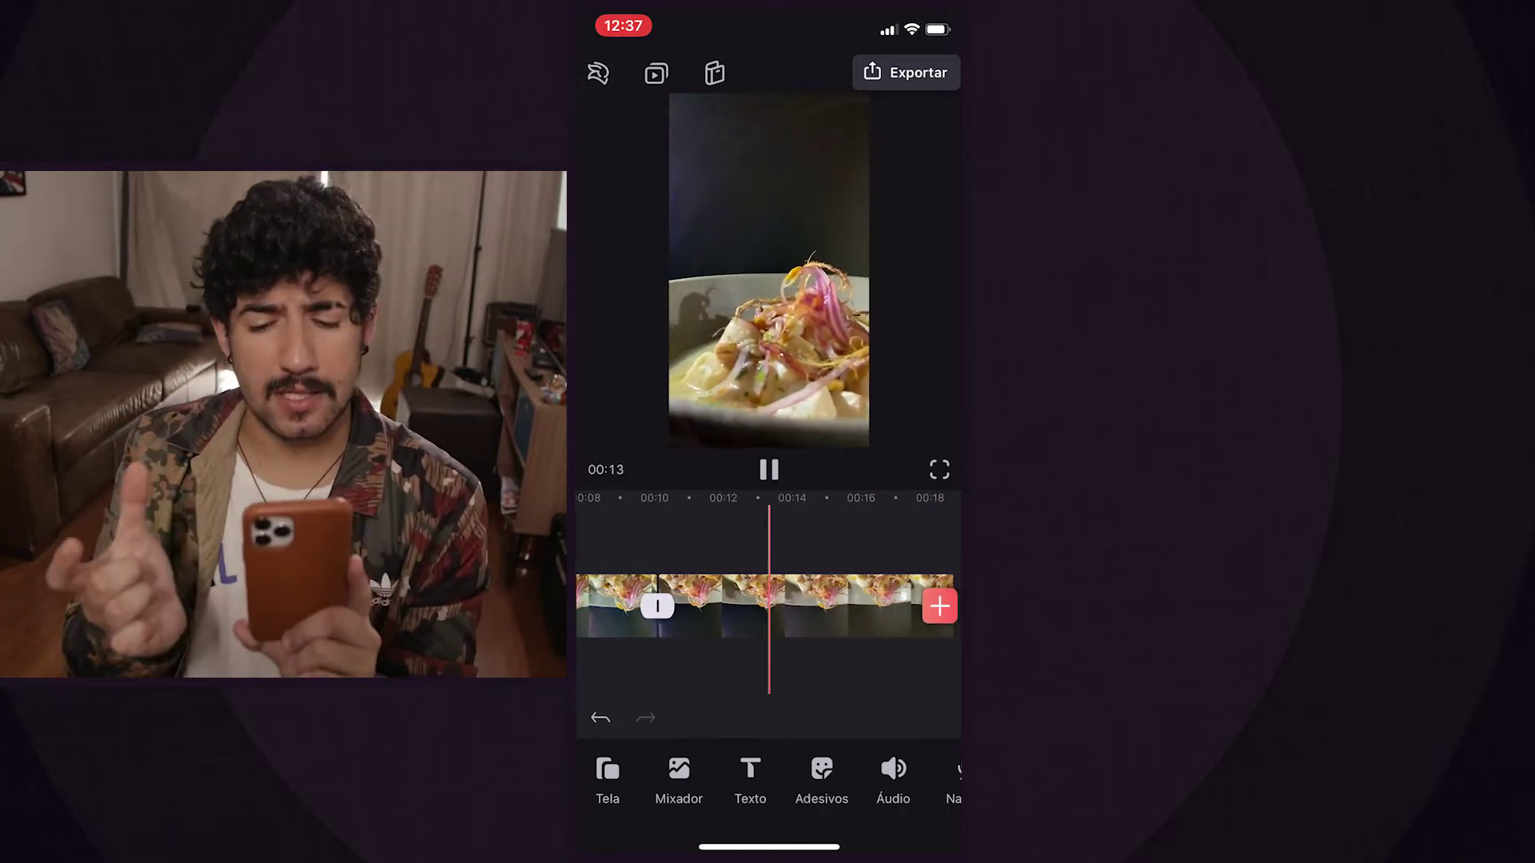
key(space)
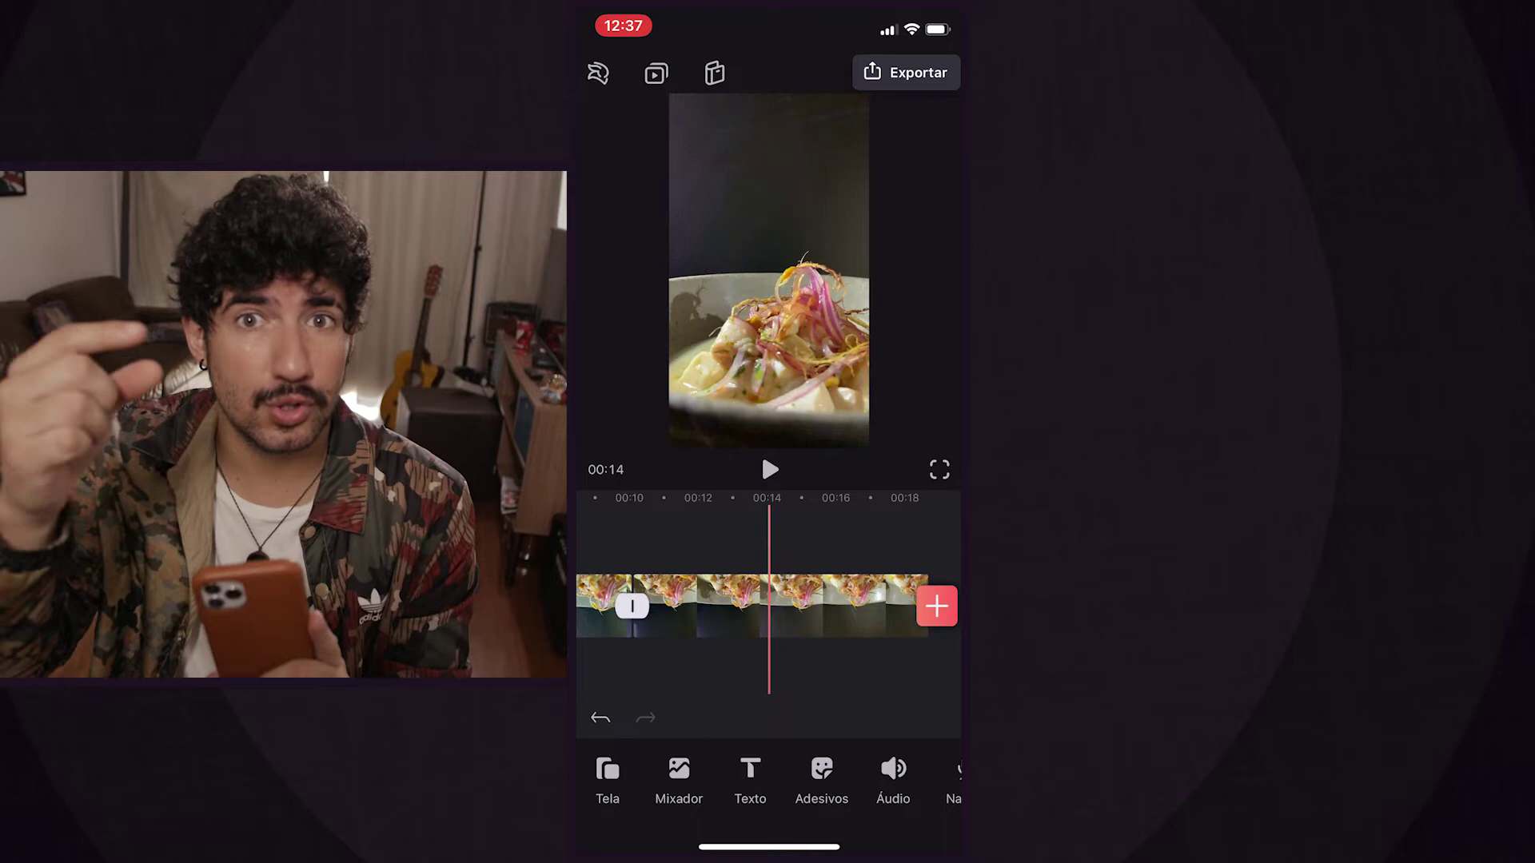
scroll(767, 606, left, 5)
scroll(768, 606, left, 1)
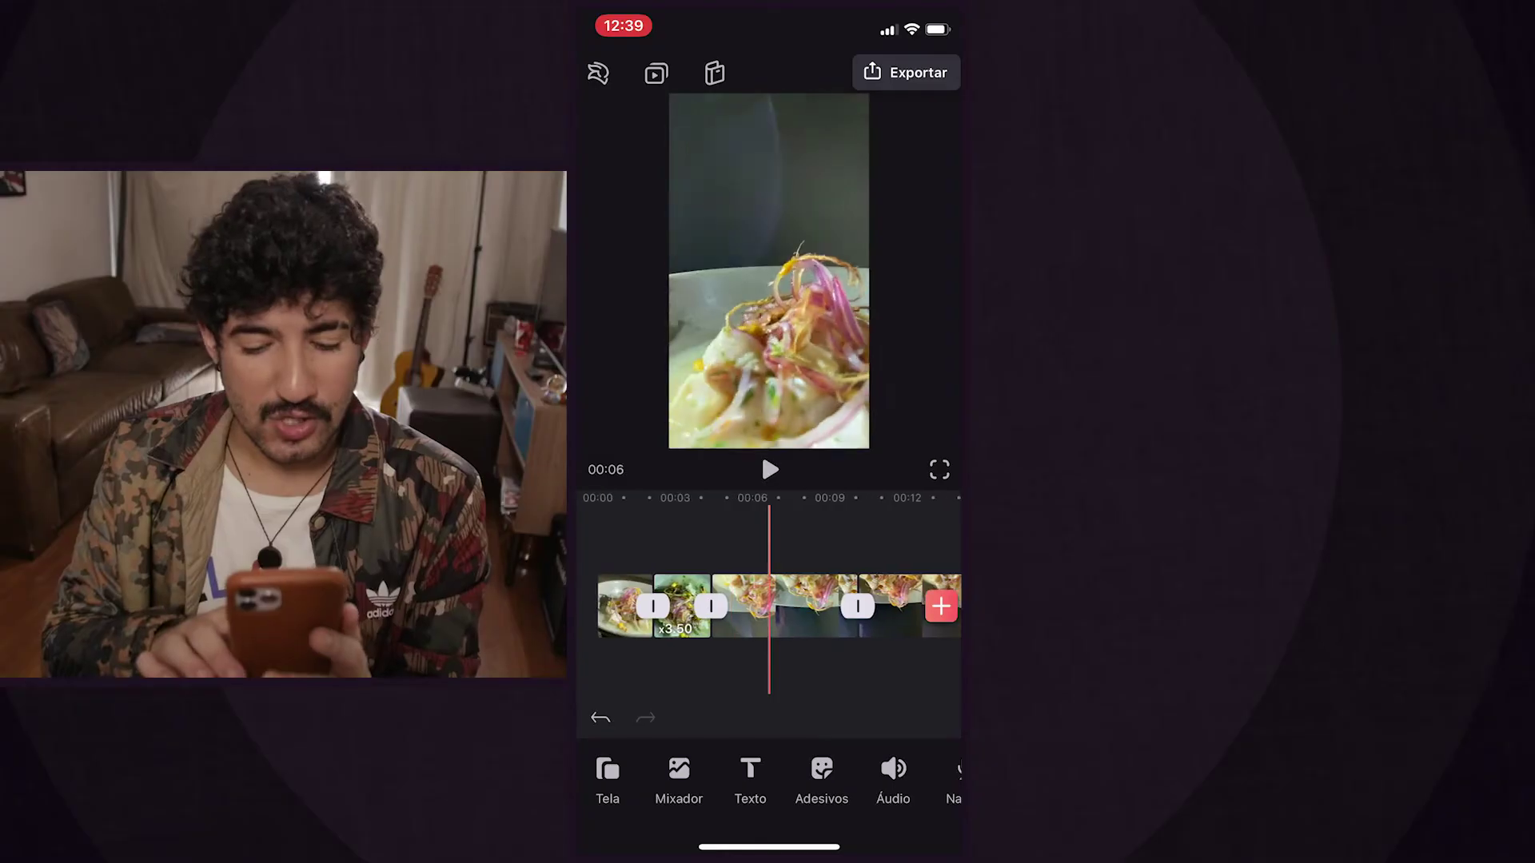
drag(879, 606, 752, 606)
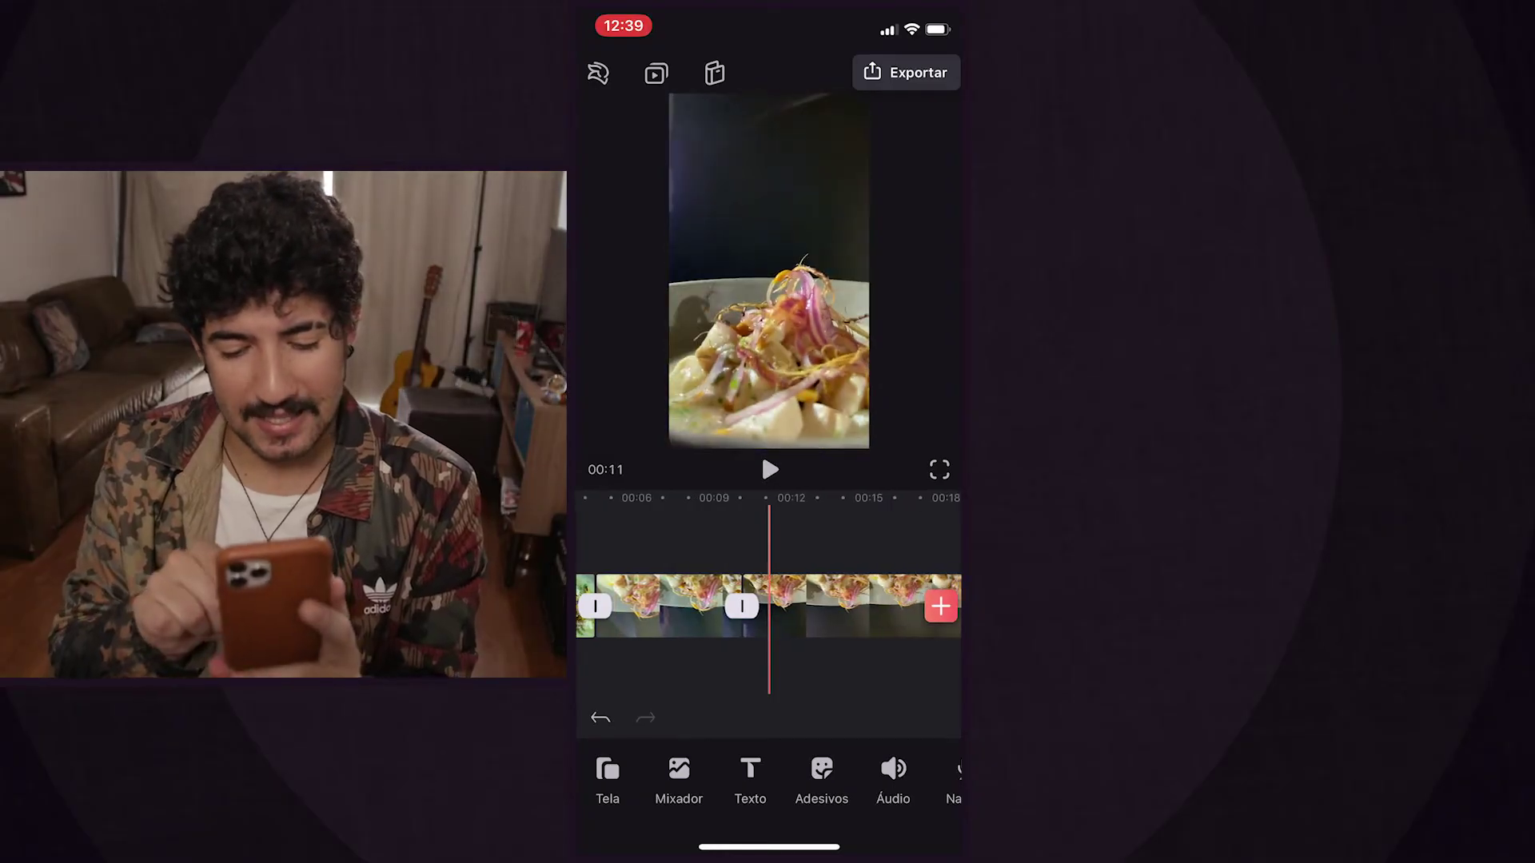
Lift the 00:11 clip off the main track as an overlay near 00:05, shrinking and centring it
scroll(768, 606, down, 2)
click(824, 606)
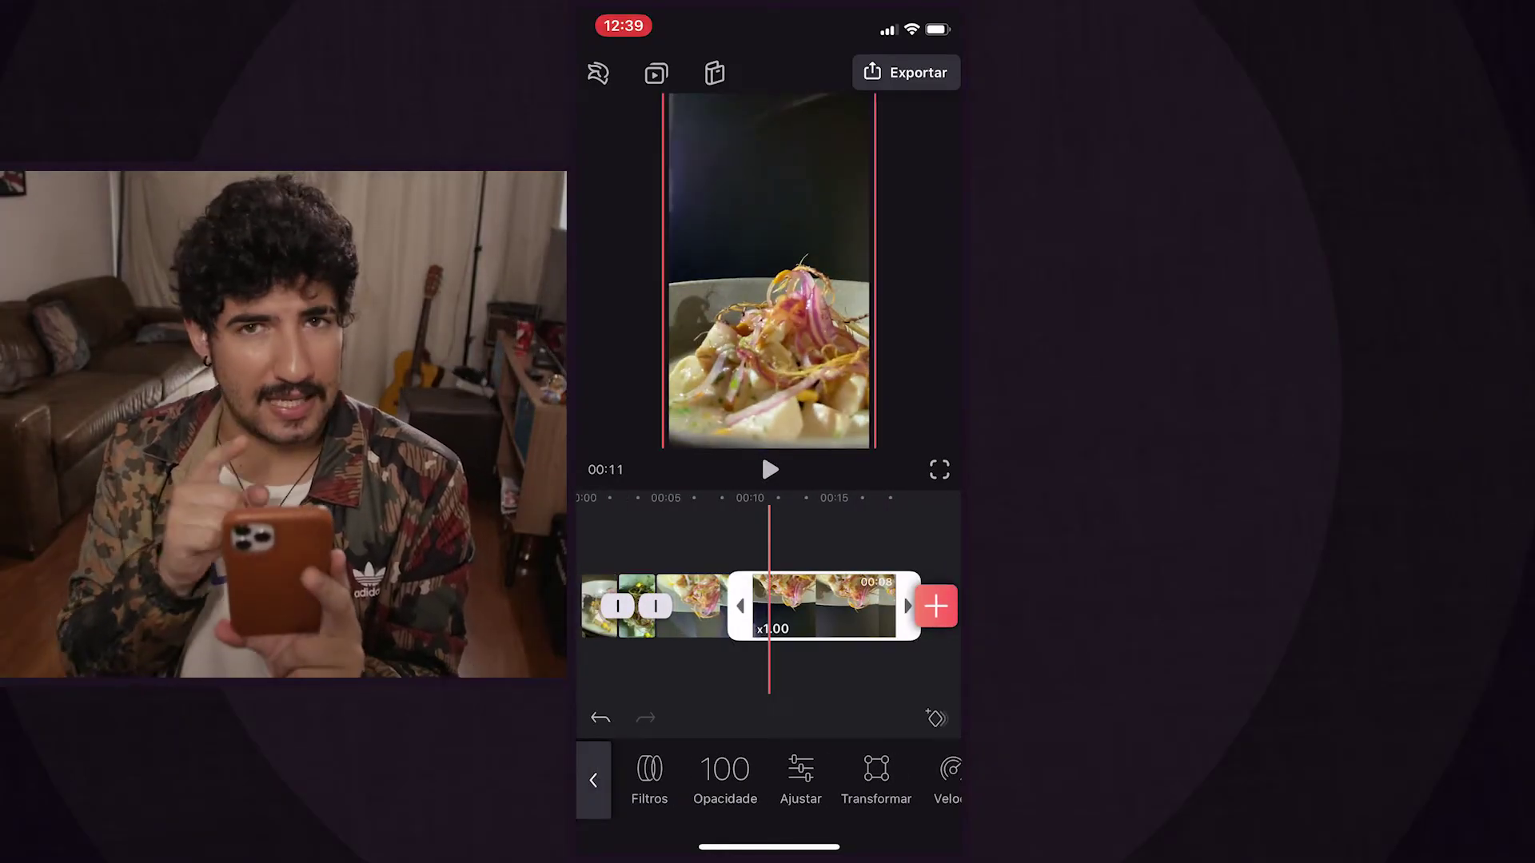
drag(824, 606, 793, 529)
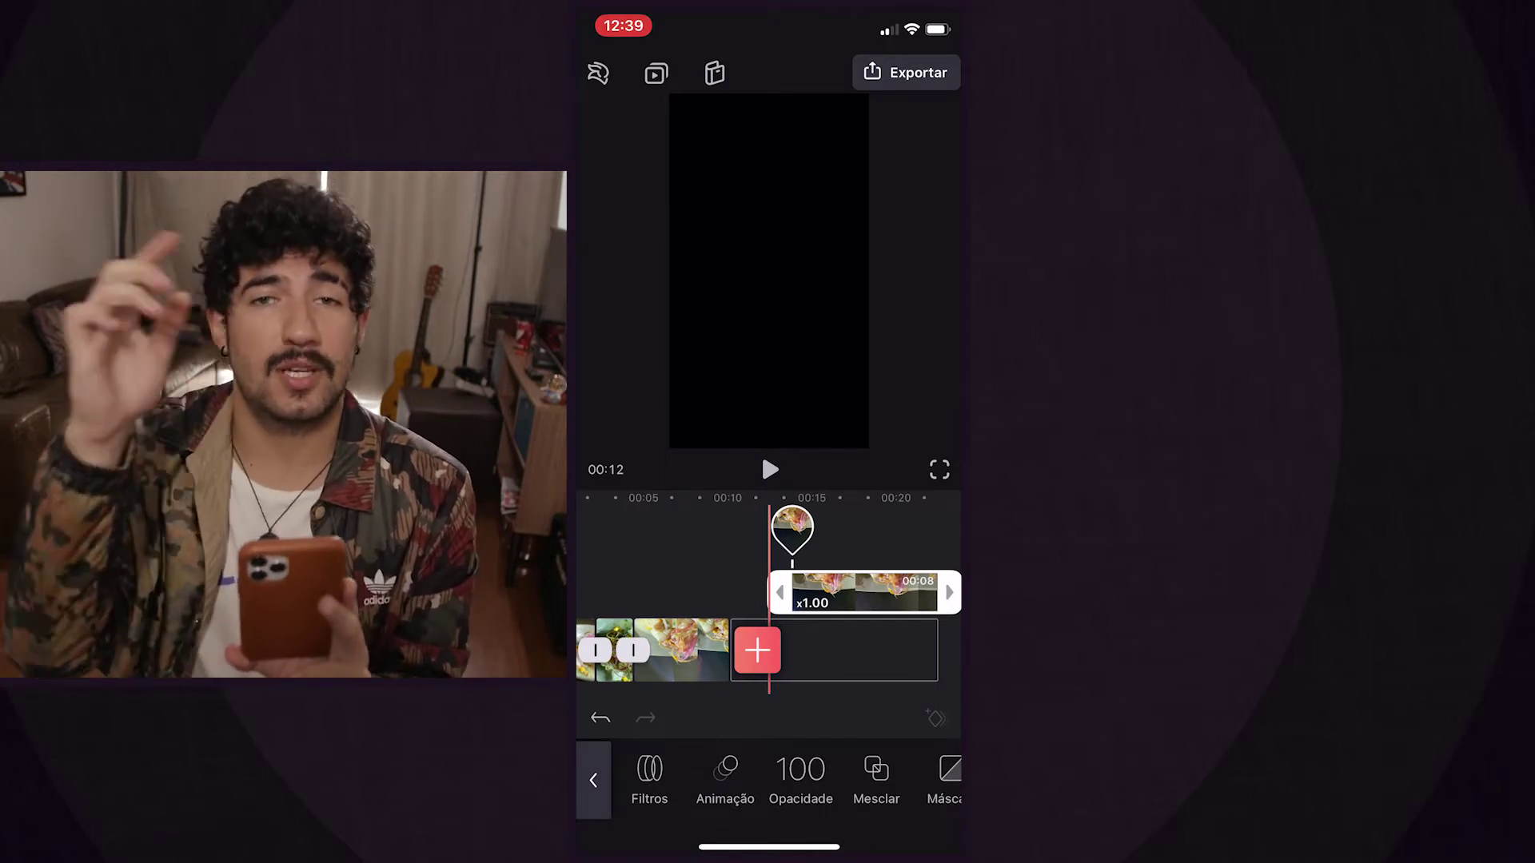
scroll(769, 591, left, 2)
mouse_move(887, 592)
mouse_down()
mouse_move(745, 591)
mouse_move(760, 592)
mouse_up()
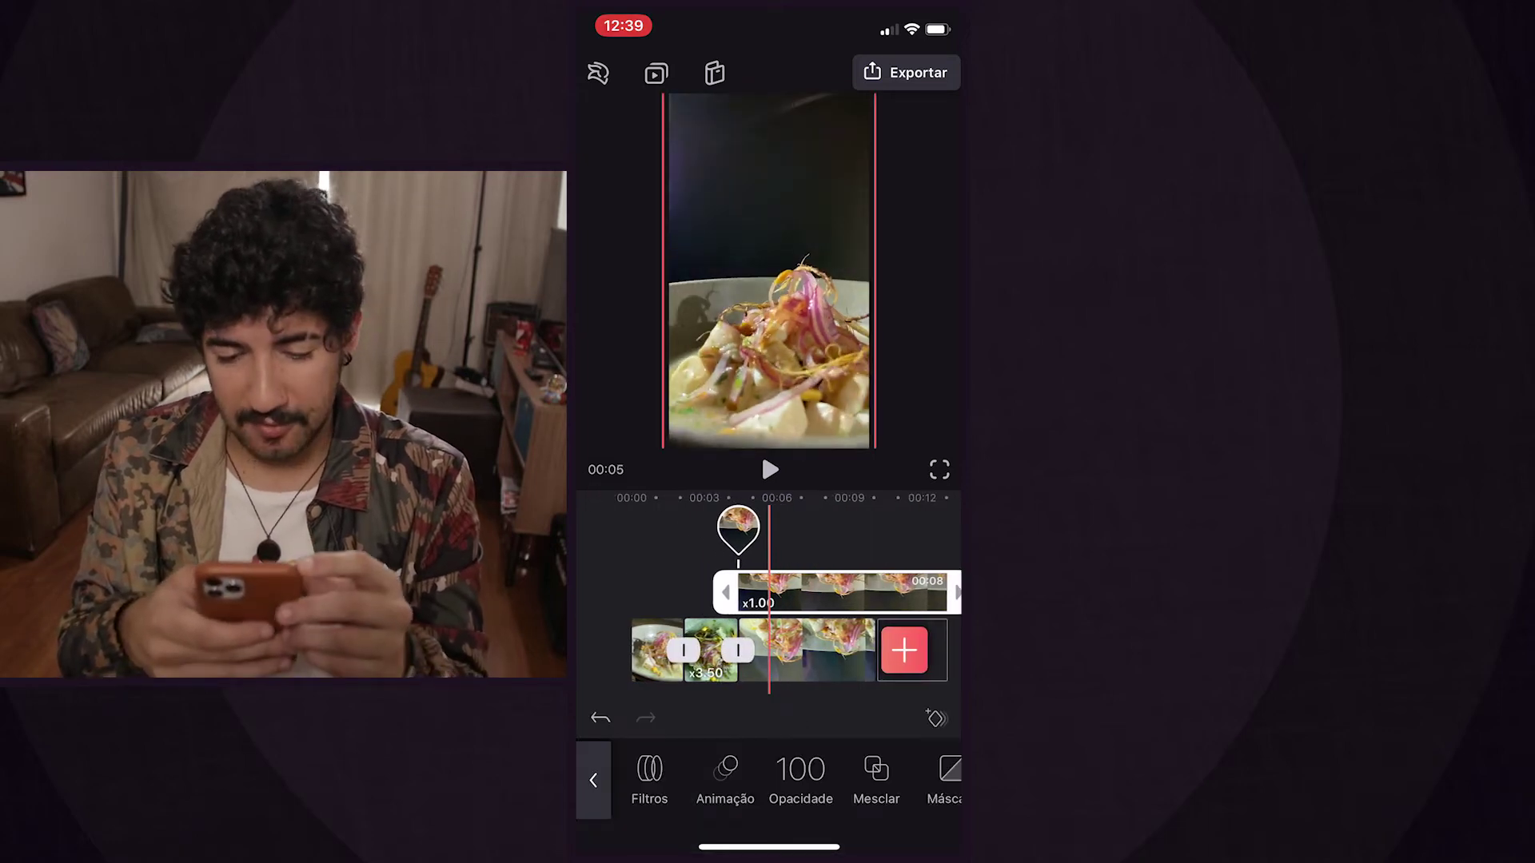
mouse_move(769, 270)
mouse_down()
mouse_move(796, 270)
mouse_move(769, 270)
mouse_up()
drag(769, 647, 786, 647)
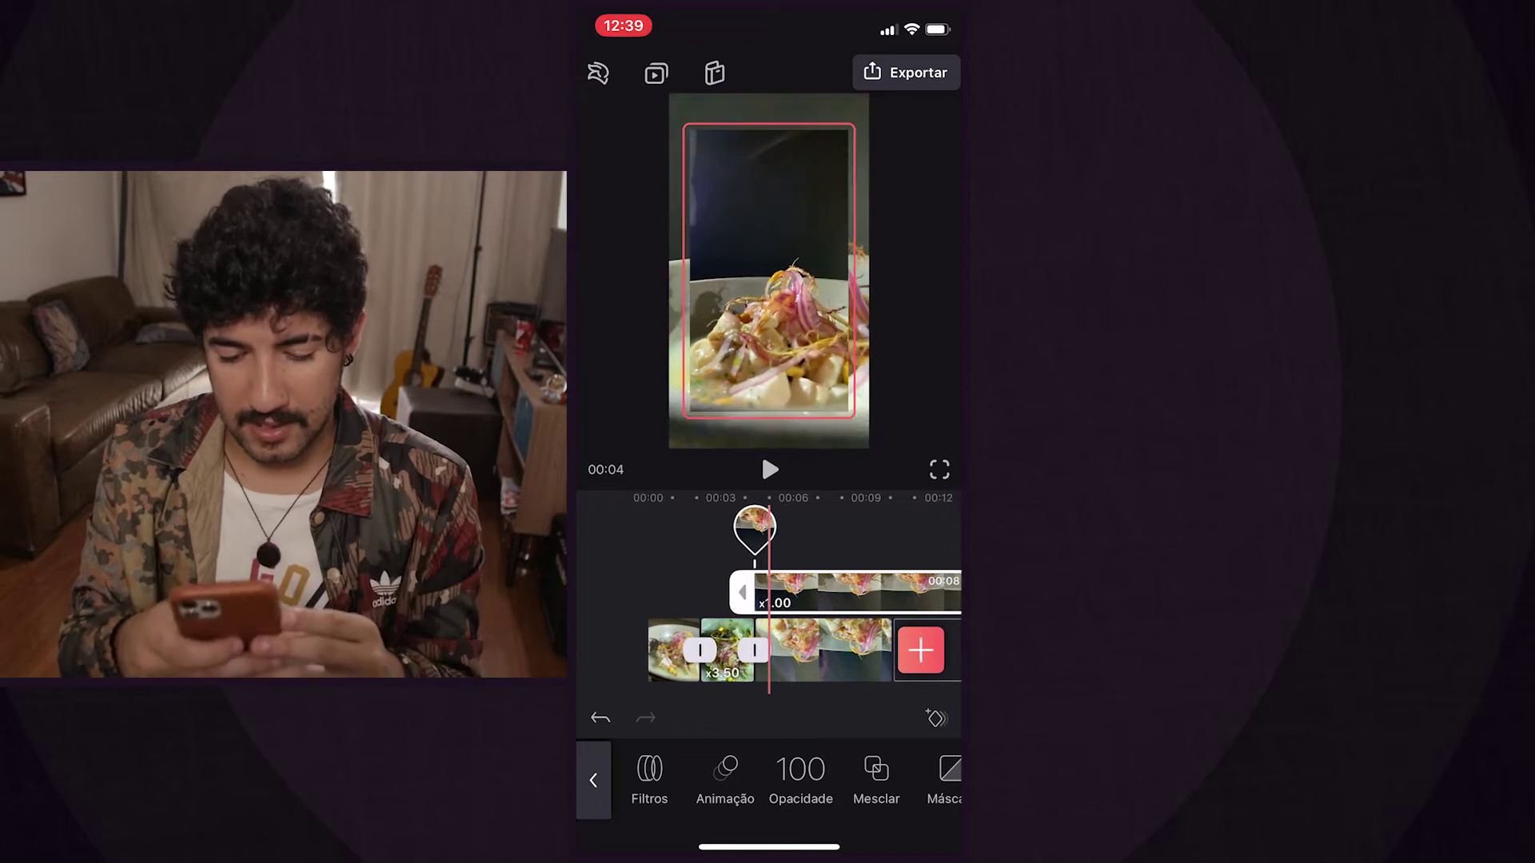
Reposition the overlay clip on the timeline, preview it to 00:09, and deselect it
drag(839, 592, 779, 608)
click(769, 470)
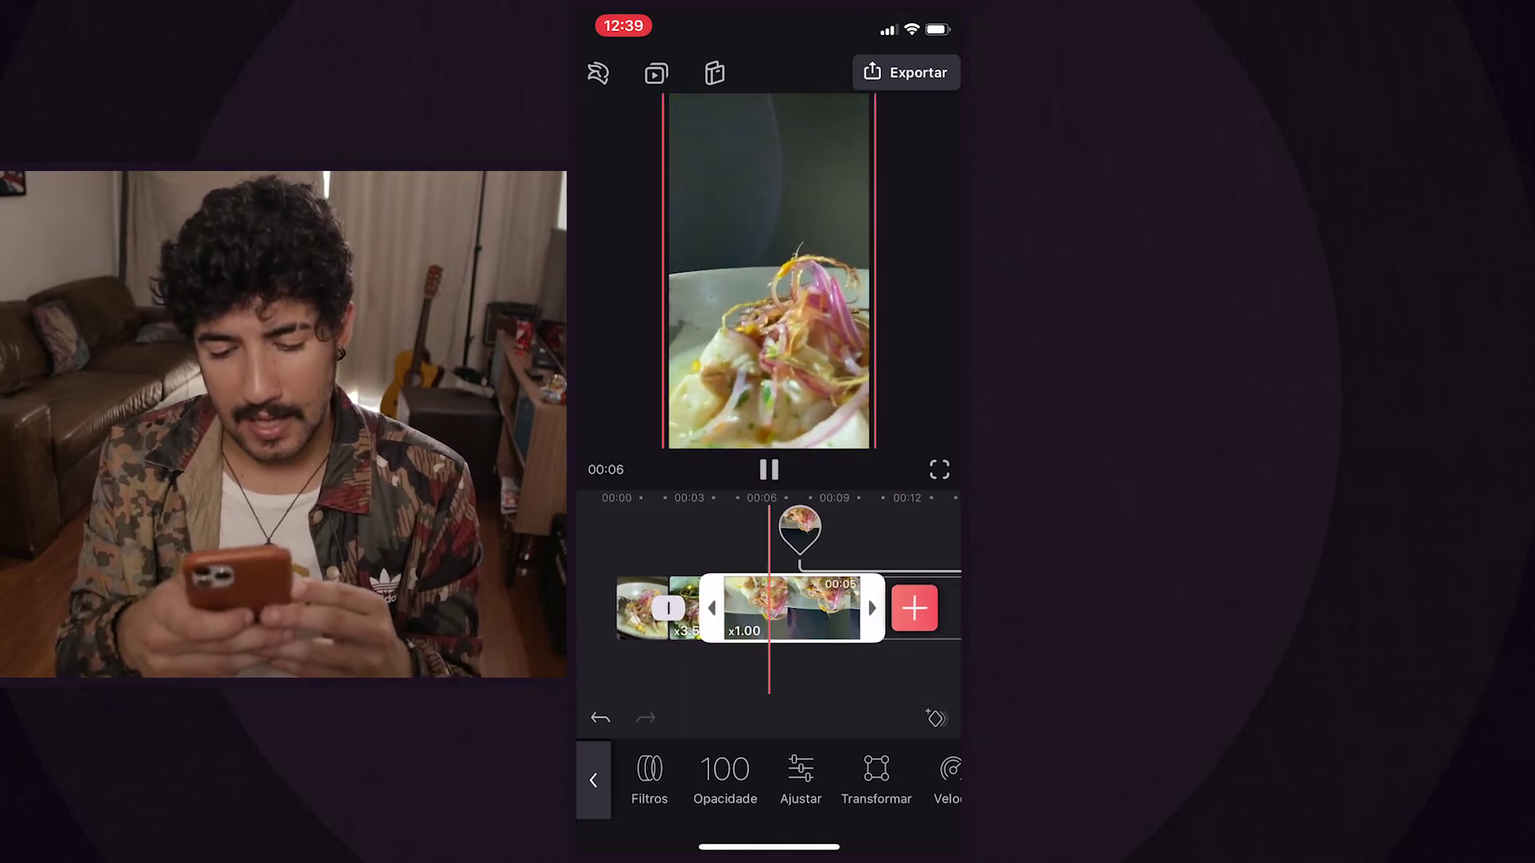
drag(796, 527, 796, 527)
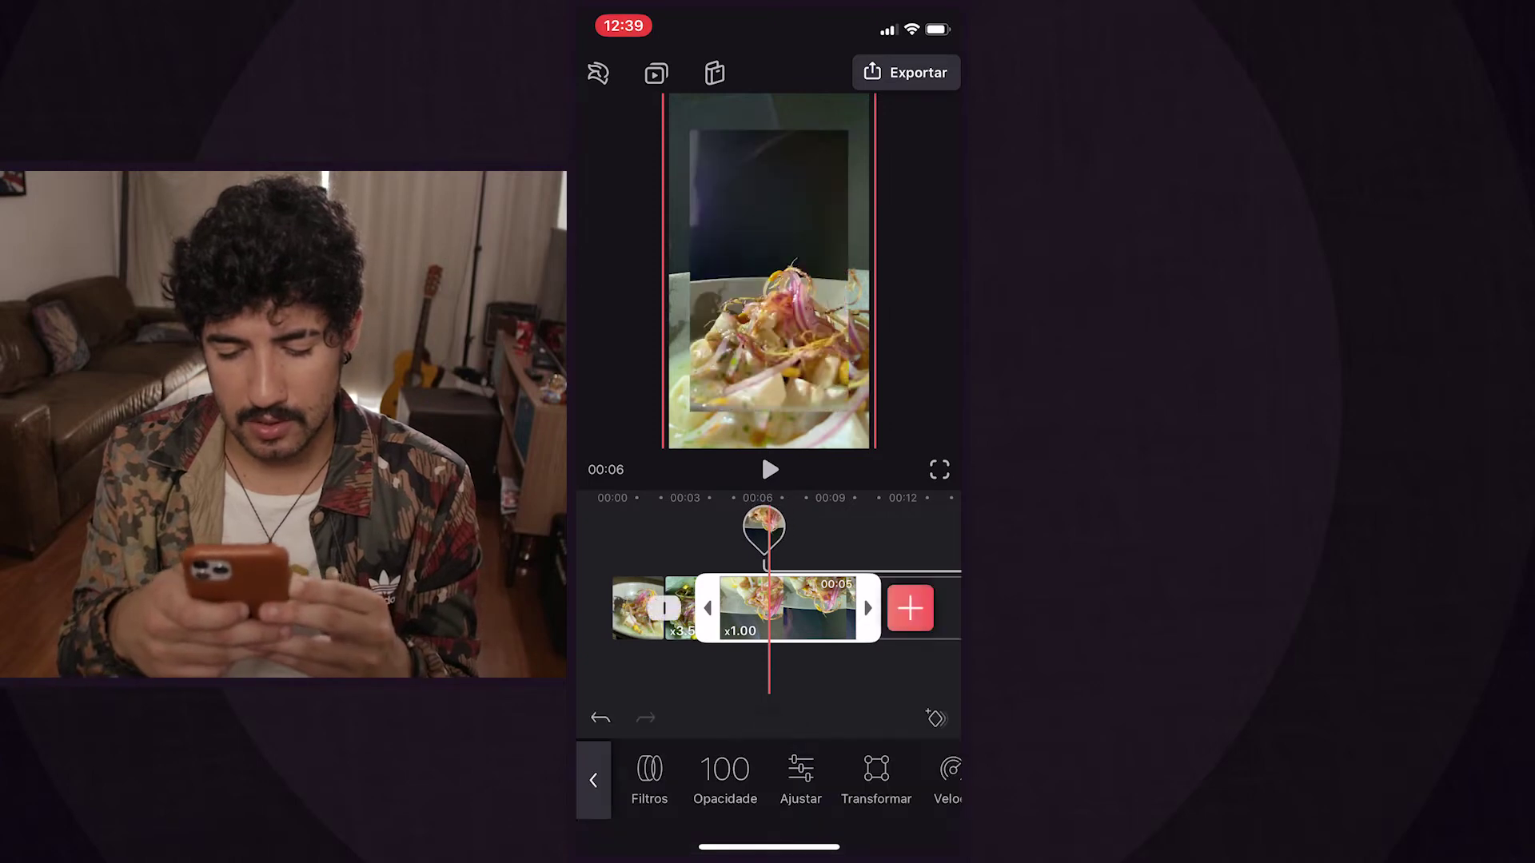
drag(720, 607, 791, 607)
click(769, 470)
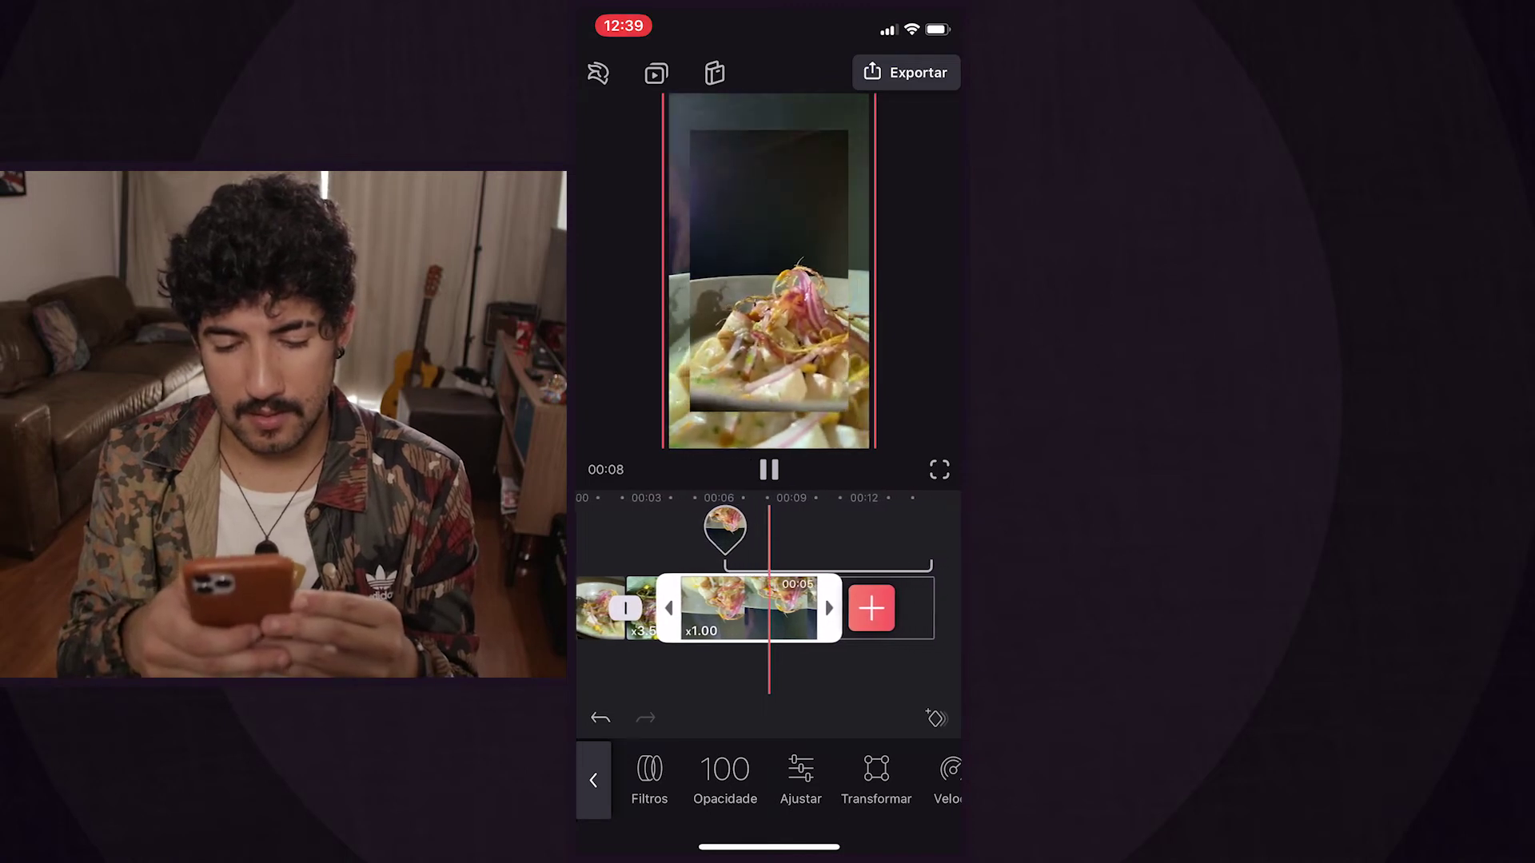
click(769, 469)
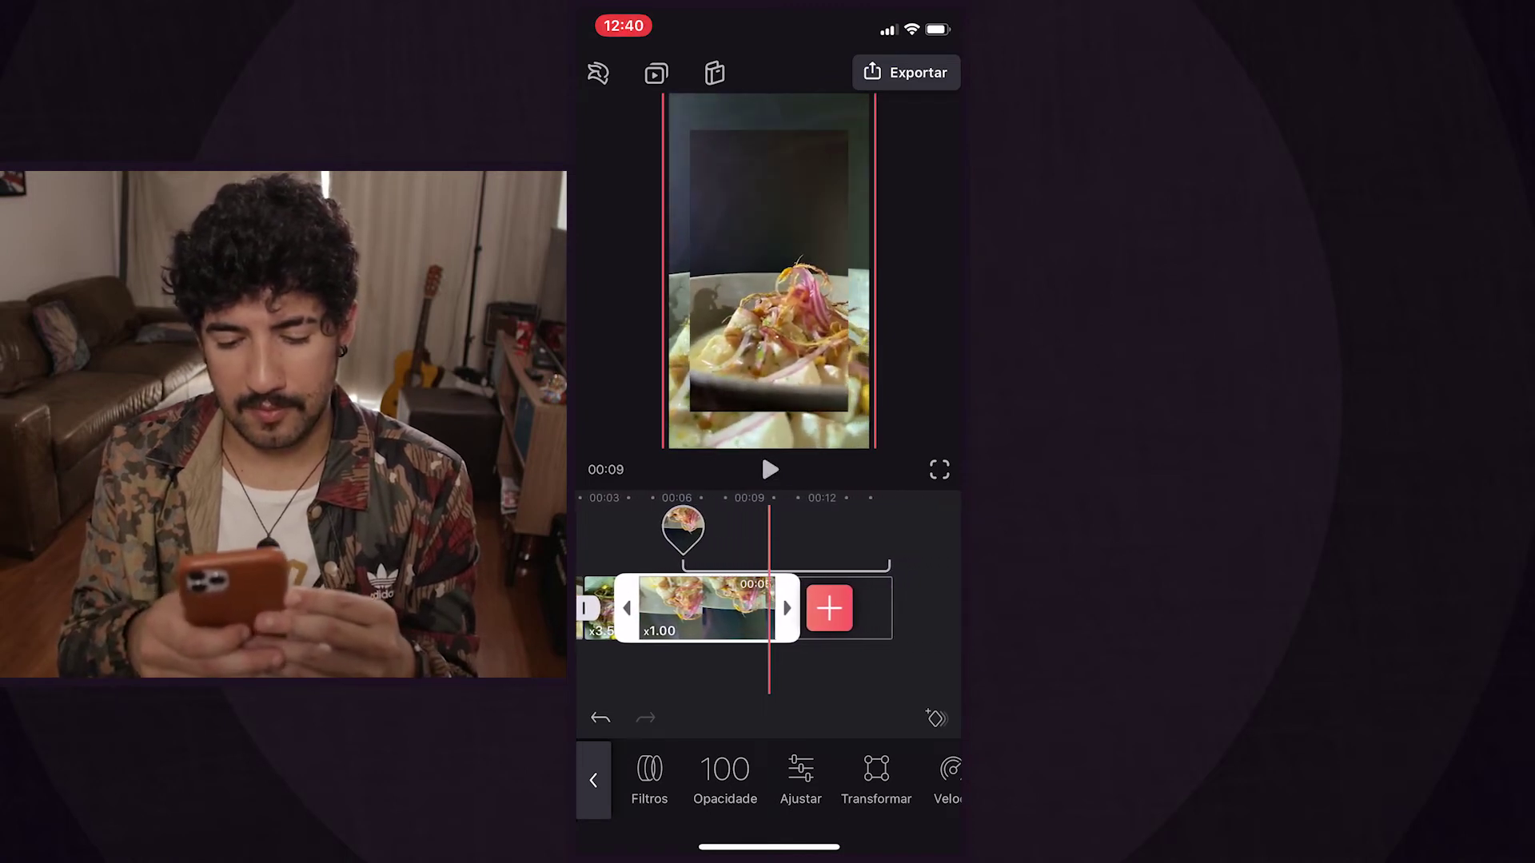
click(690, 528)
scroll(769, 591, up, 1)
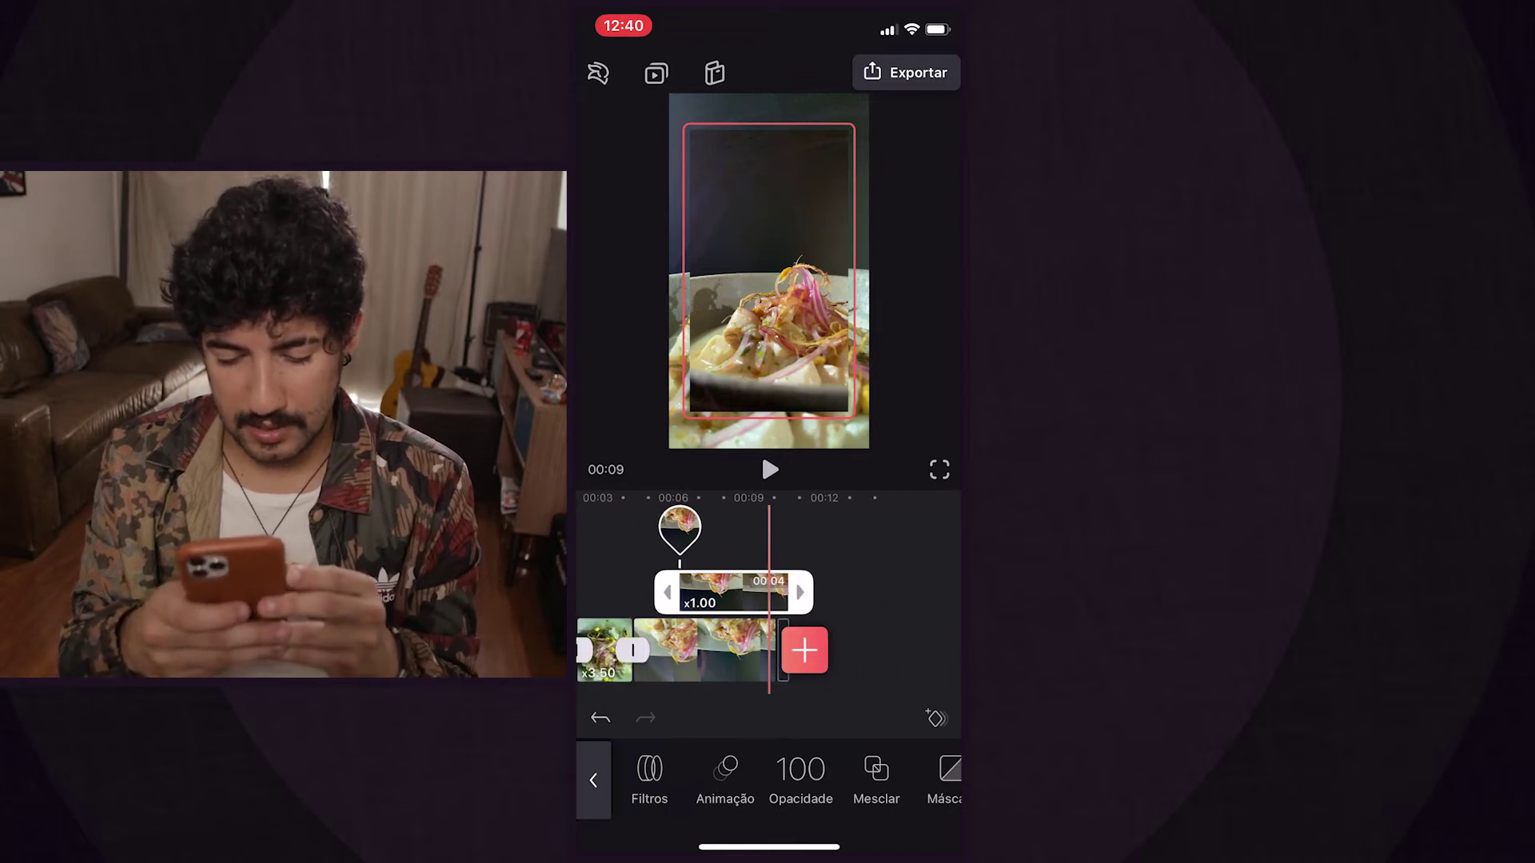
click(724, 591)
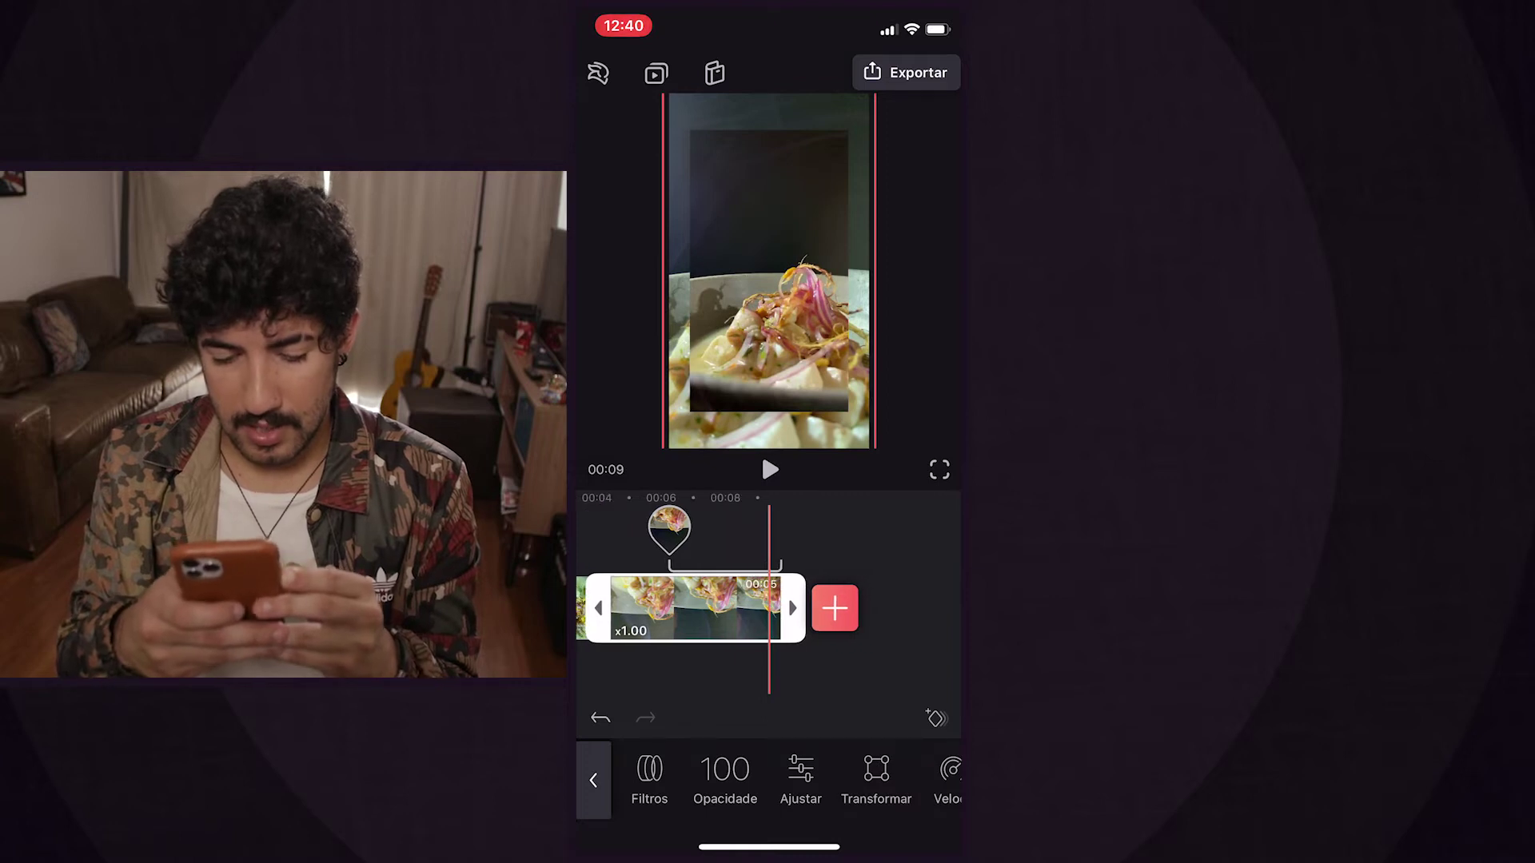
click(593, 780)
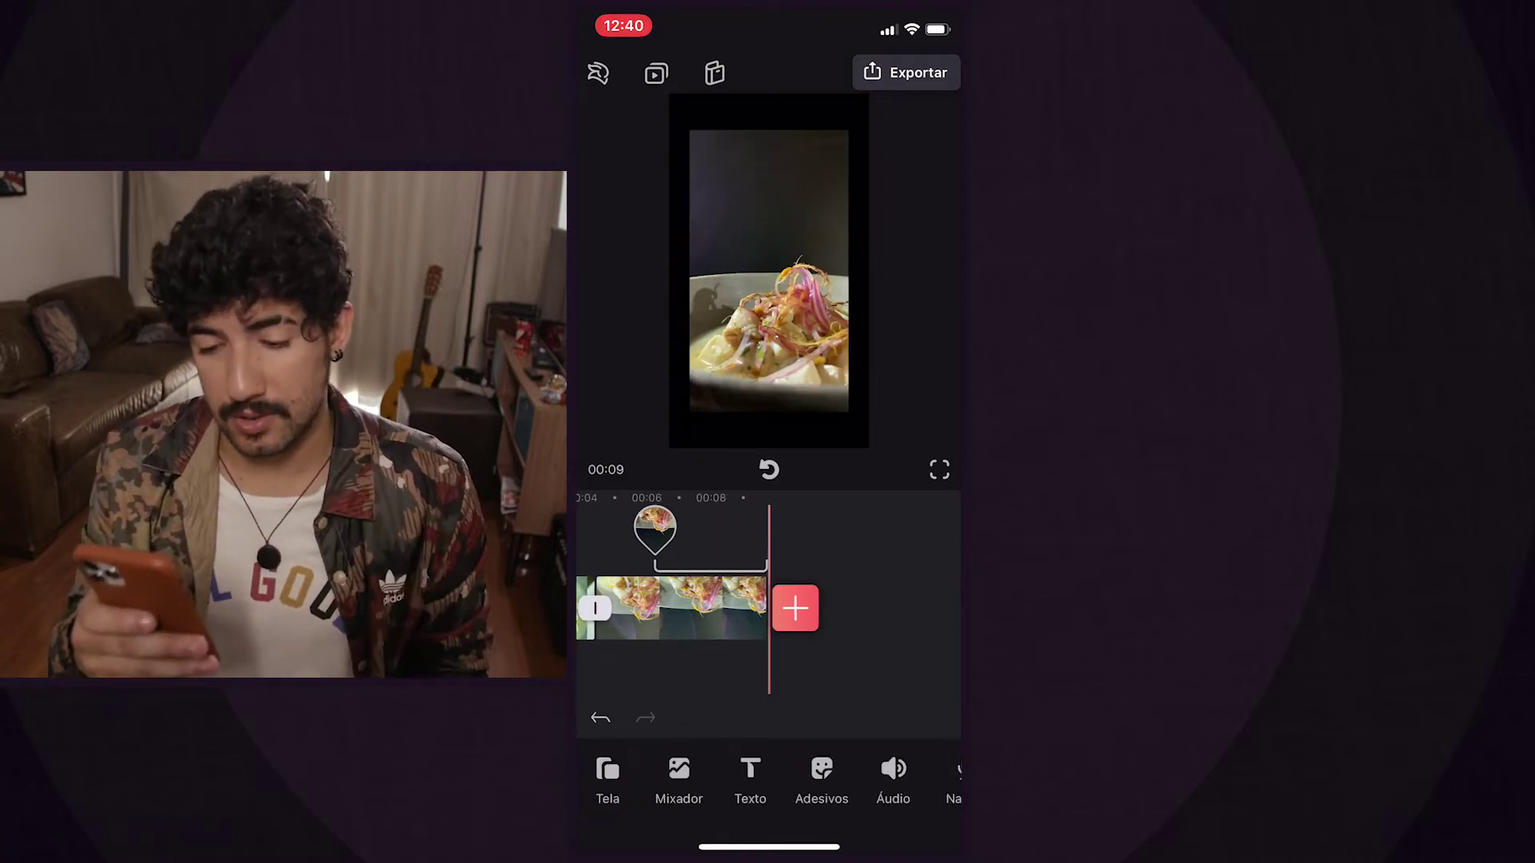
Add a filter layer at the start of the video and lengthen it
click(769, 469)
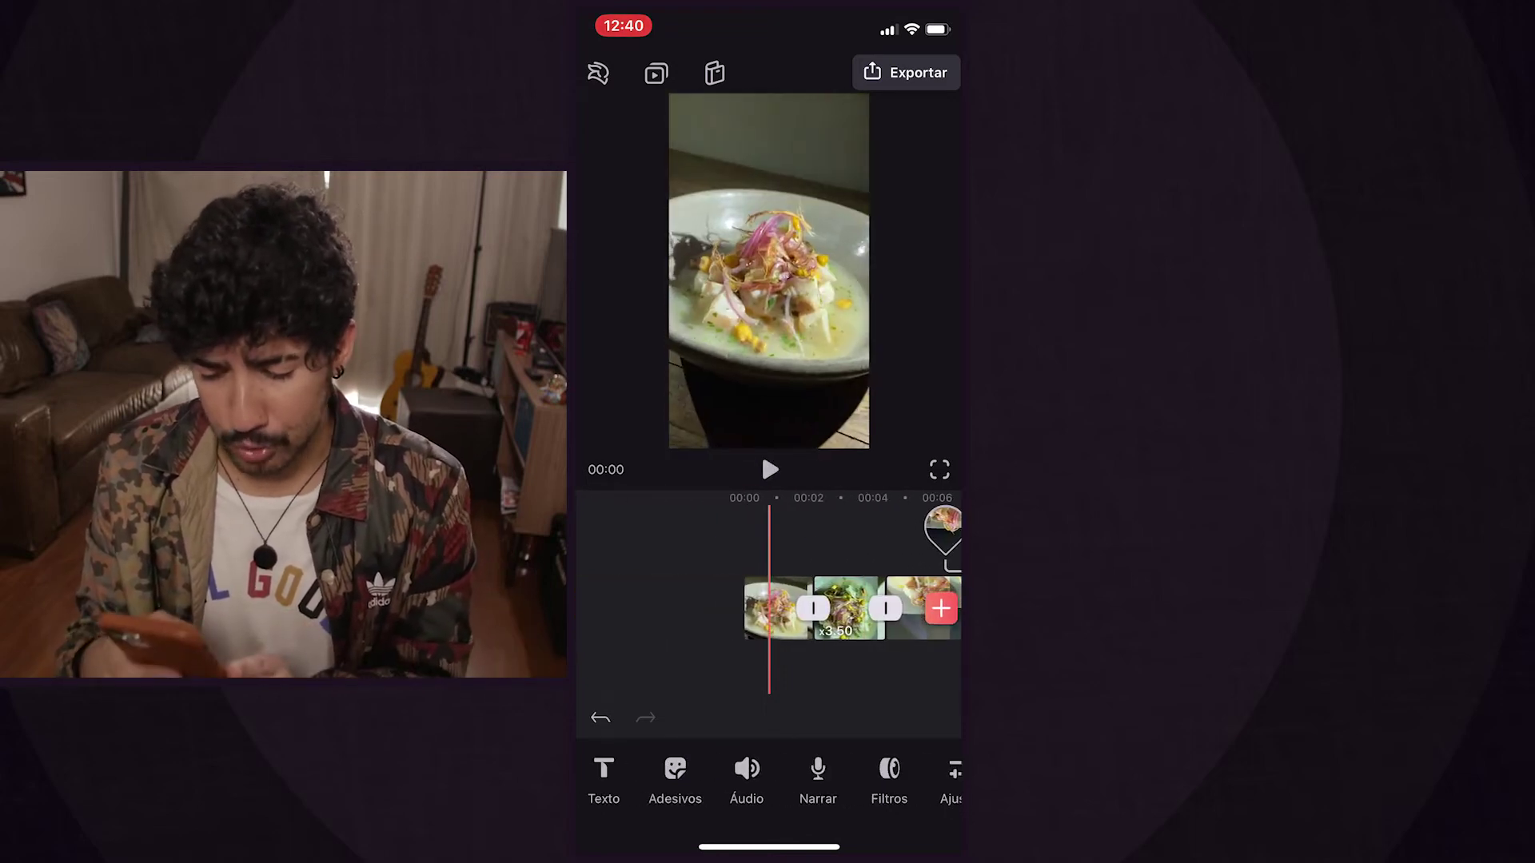
click(889, 780)
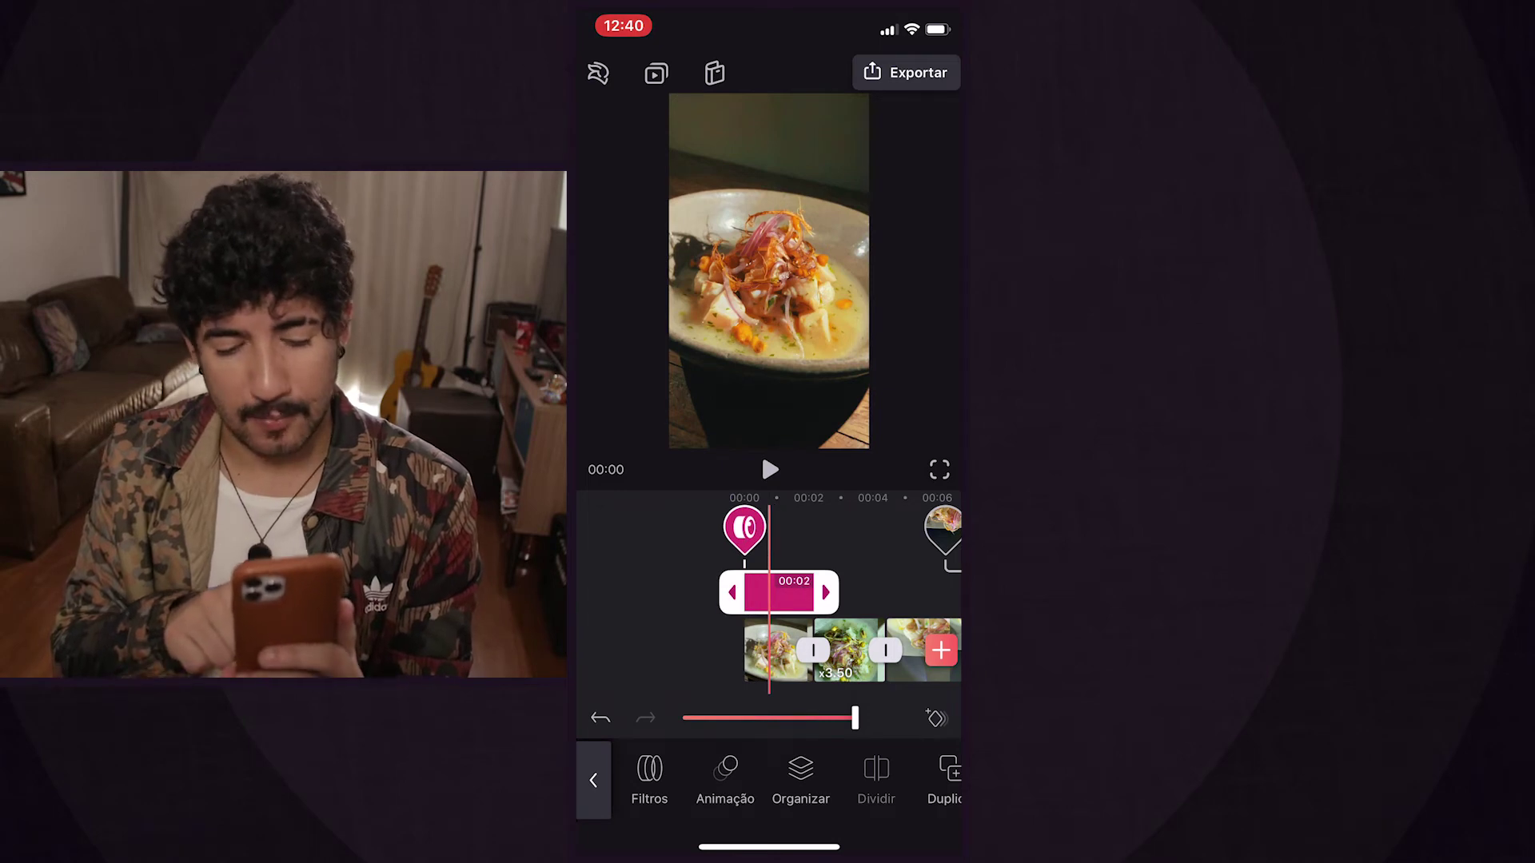
drag(826, 592, 880, 593)
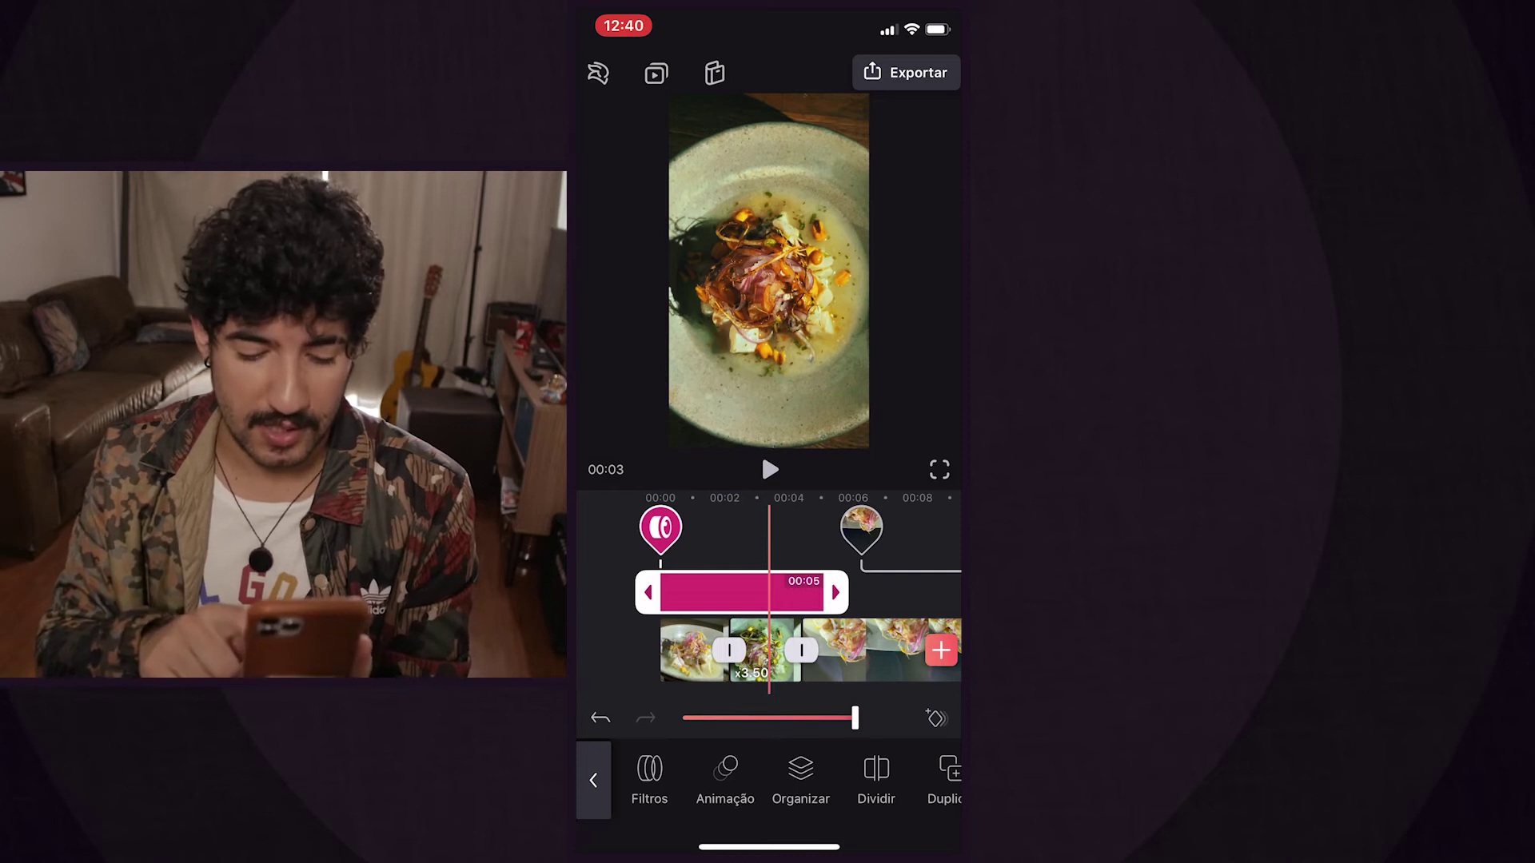
Try the HL3 preset on the filter layer, then settle on HL2
click(666, 776)
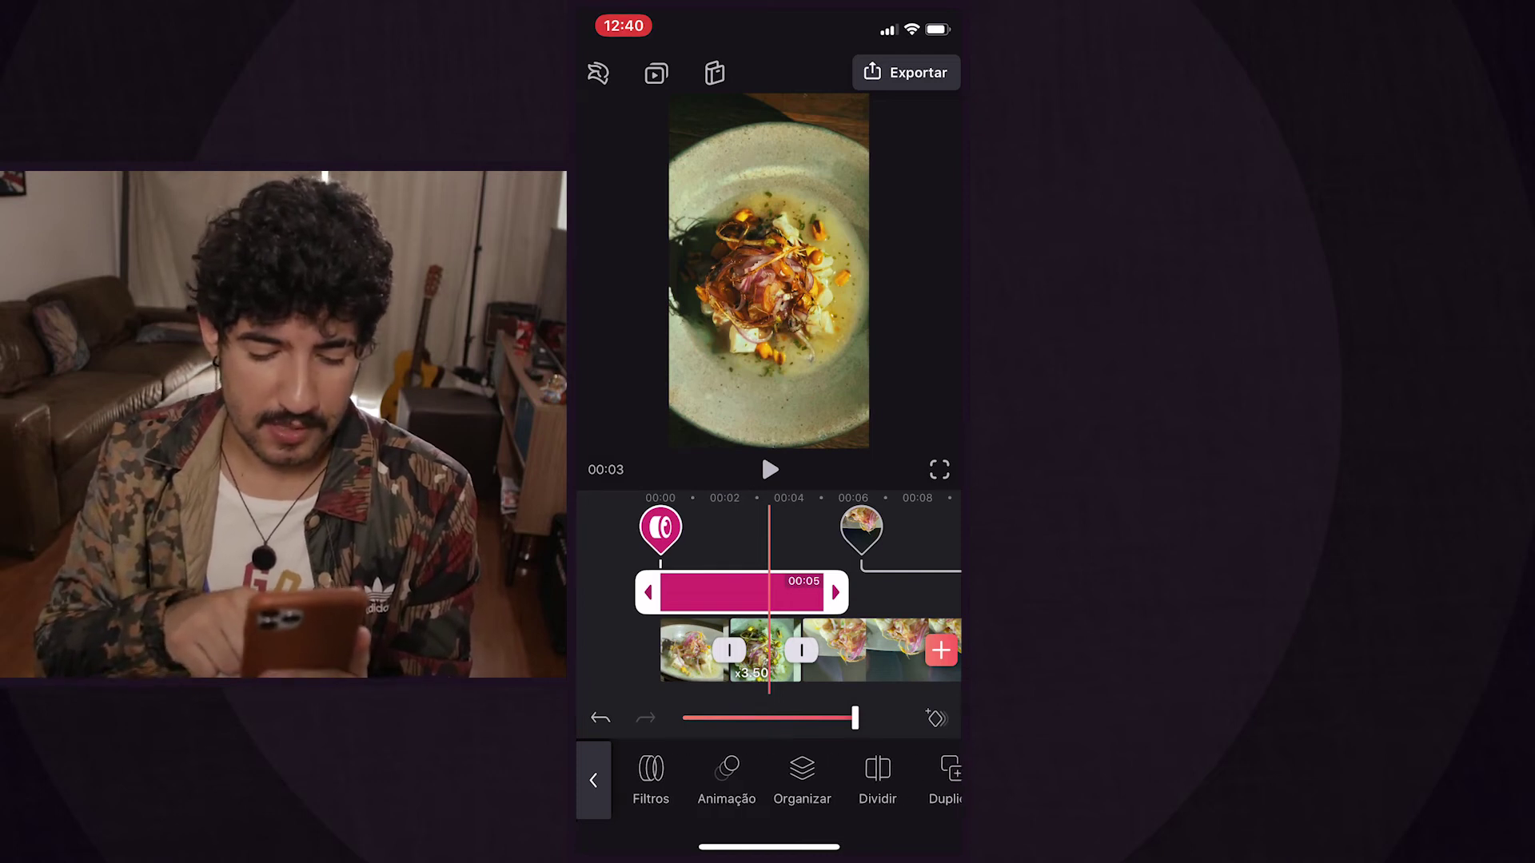
click(811, 779)
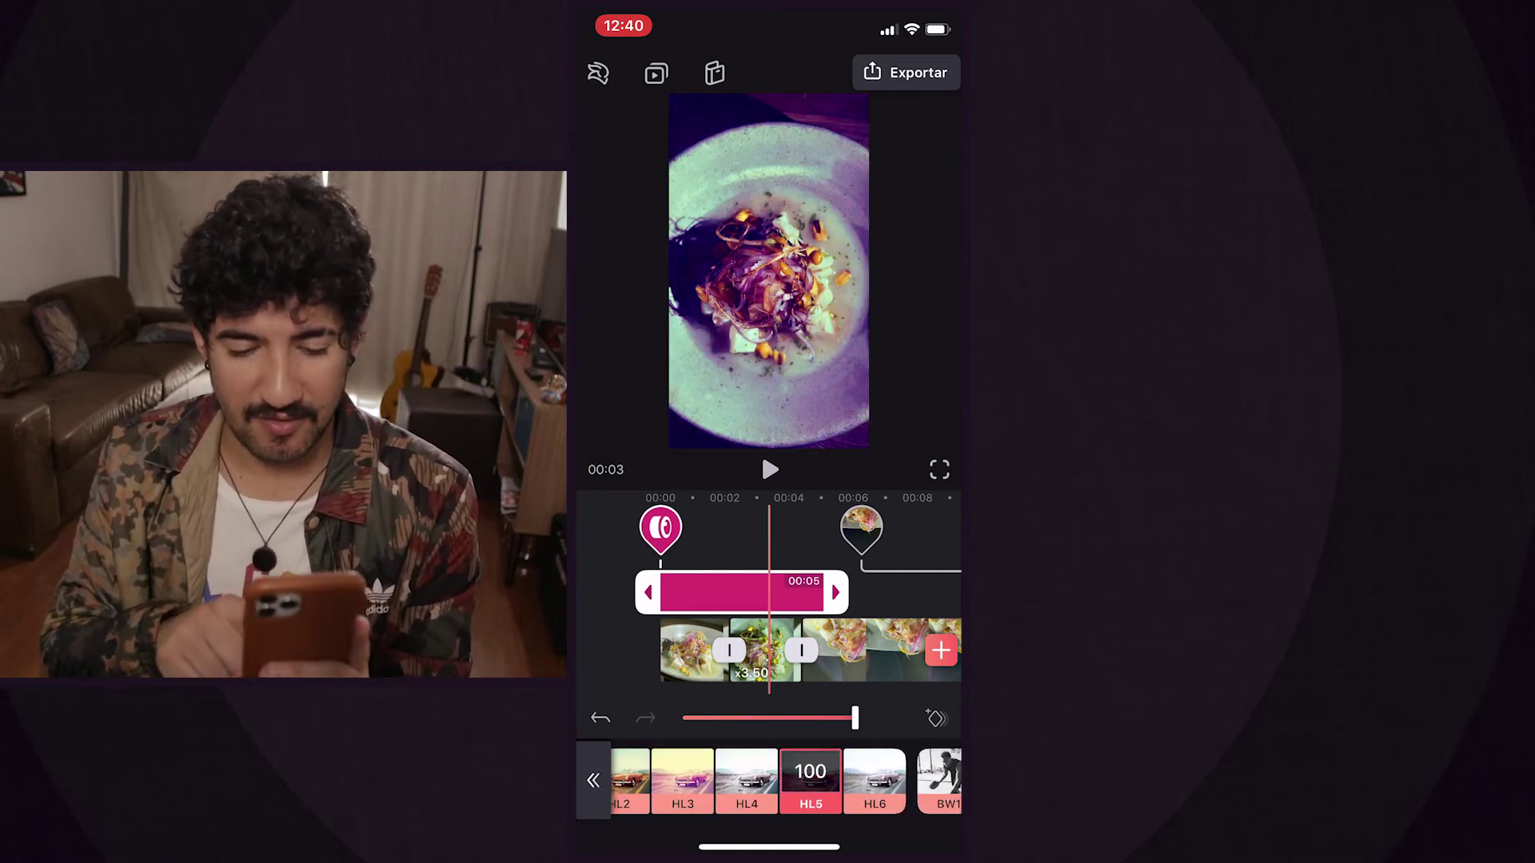
drag(719, 779, 803, 780)
click(829, 779)
click(766, 780)
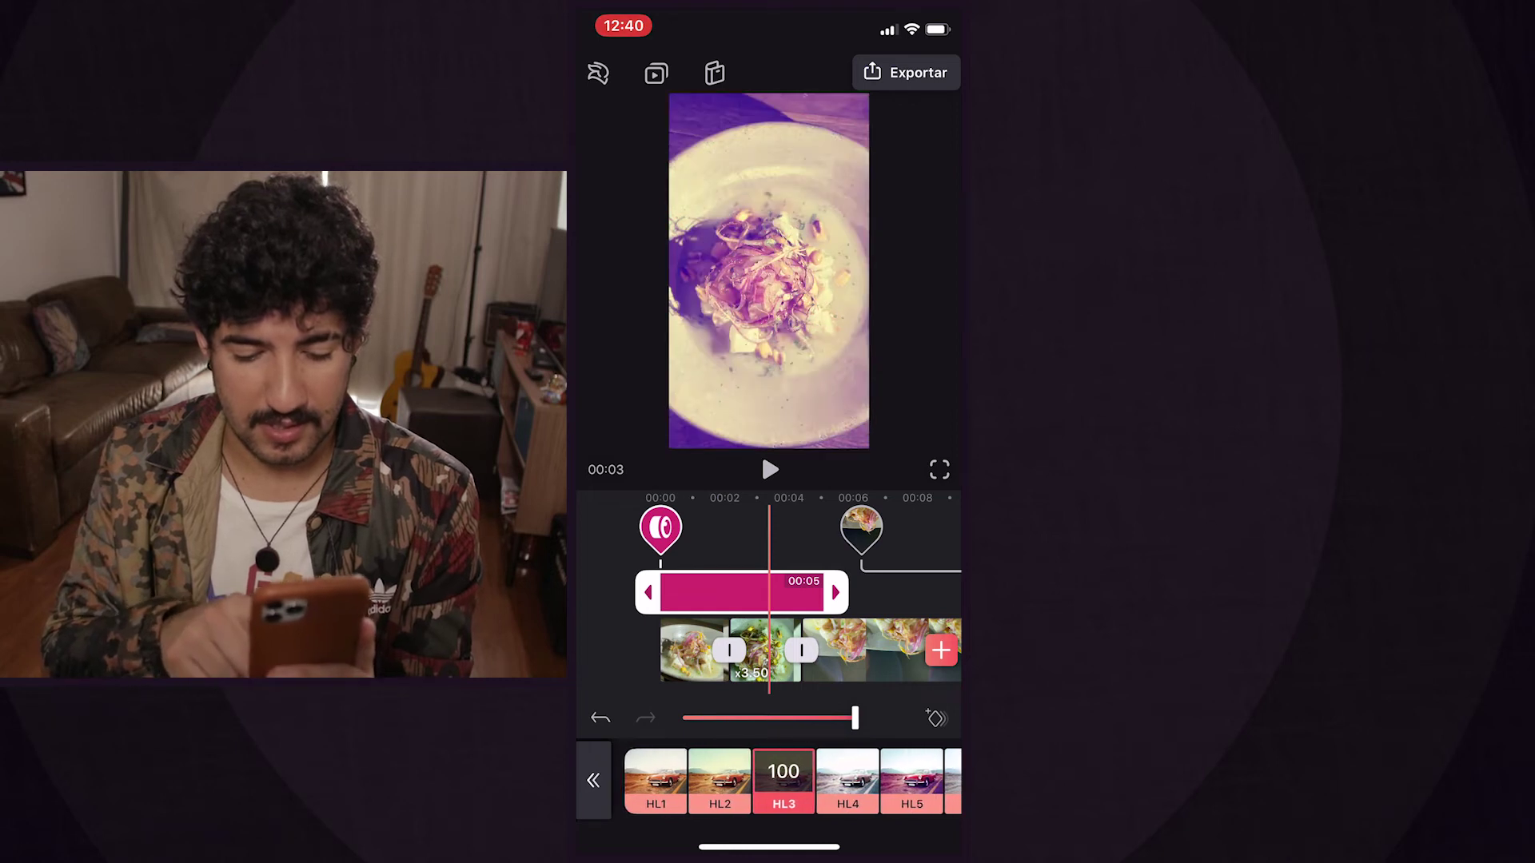
click(718, 779)
click(655, 780)
click(718, 780)
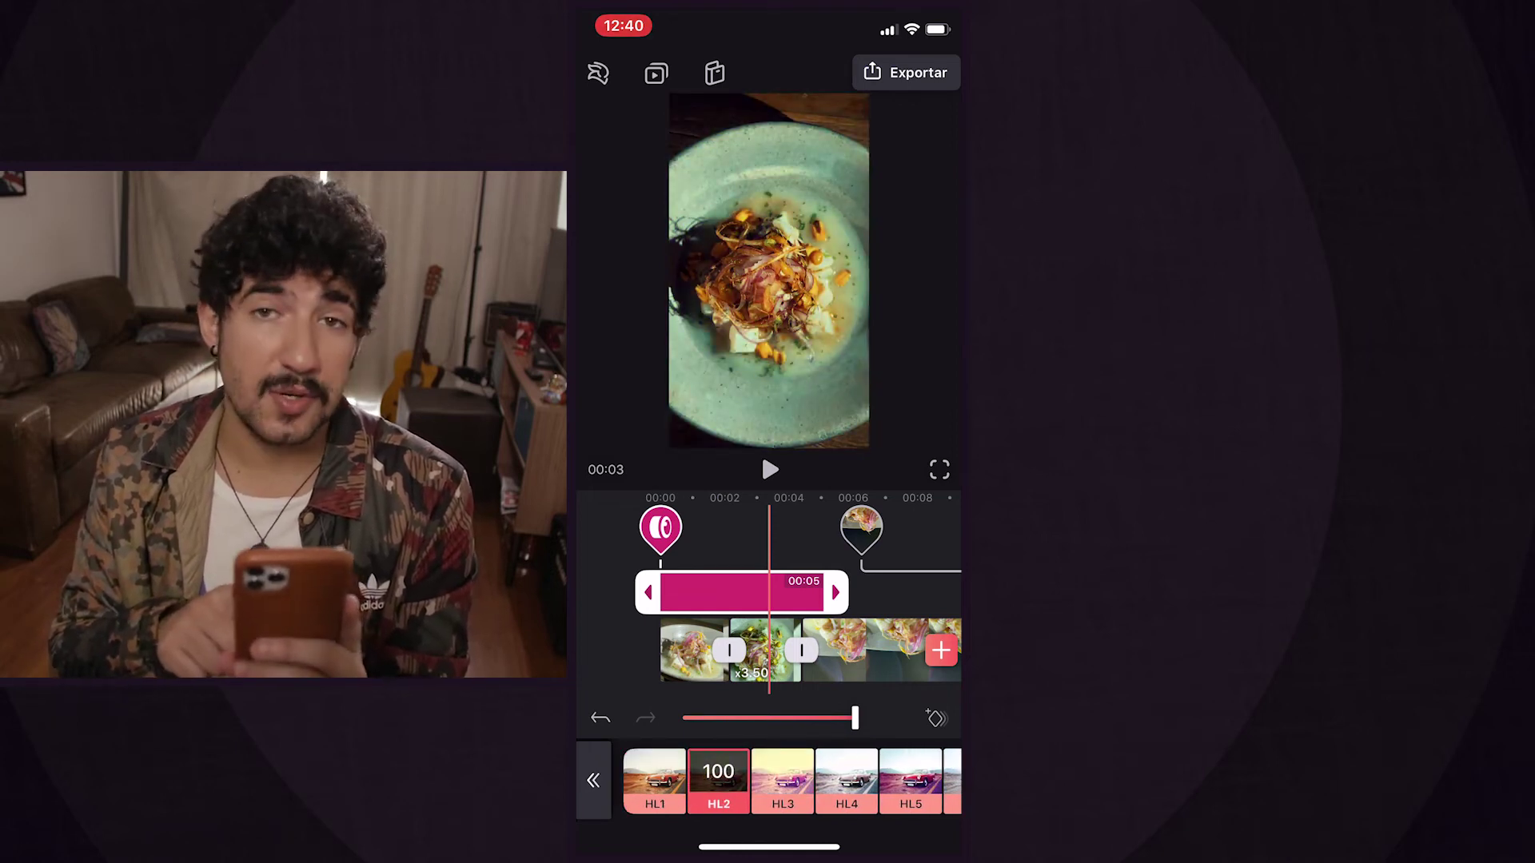
Adjust the filter layer to about 5 seconds, preview it, then extend it over more clips
drag(836, 592, 872, 592)
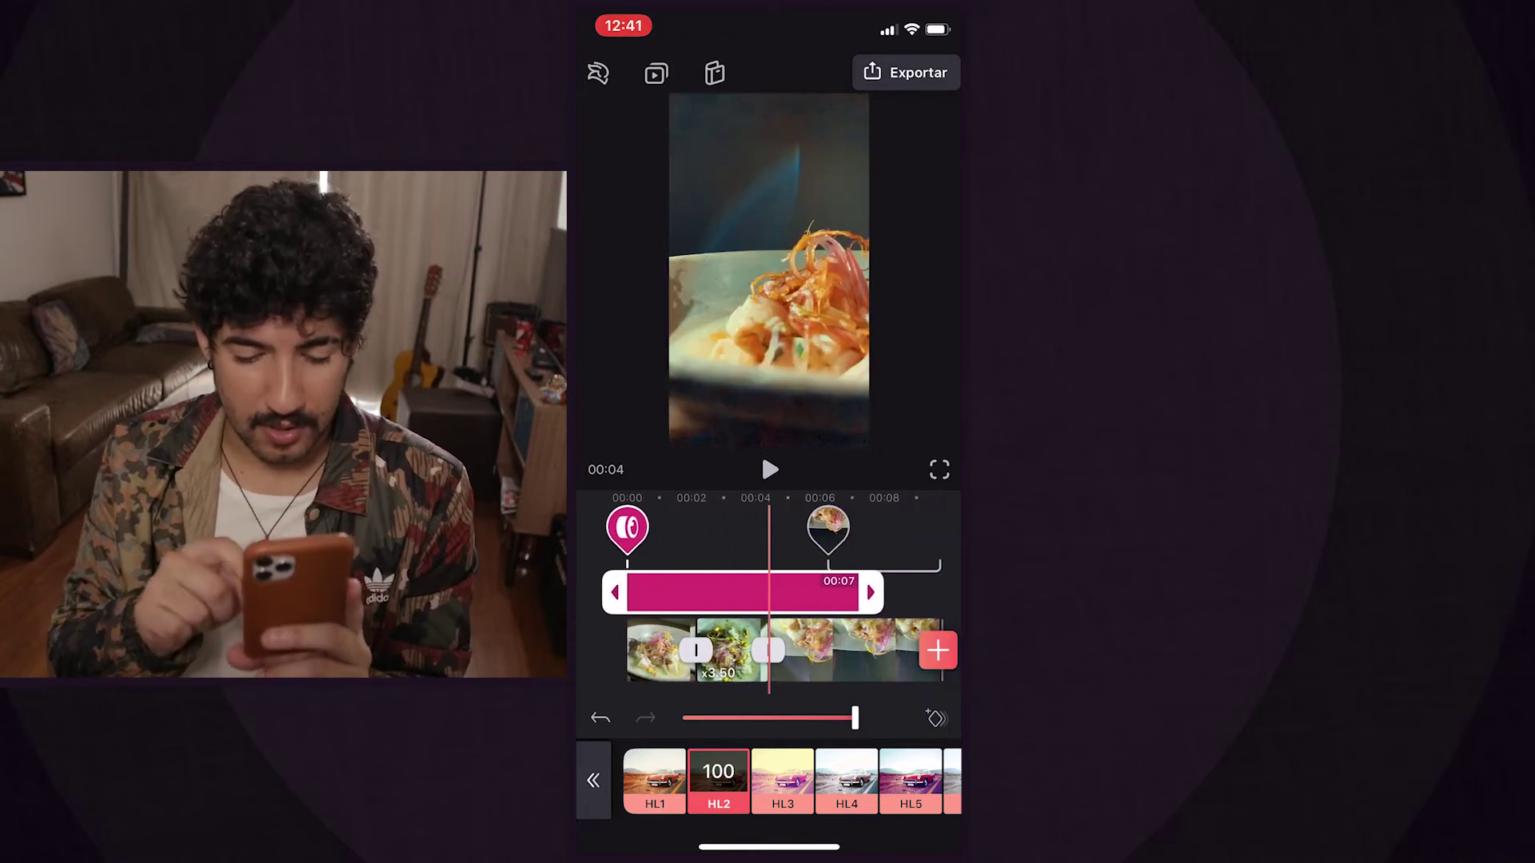
drag(871, 593, 834, 592)
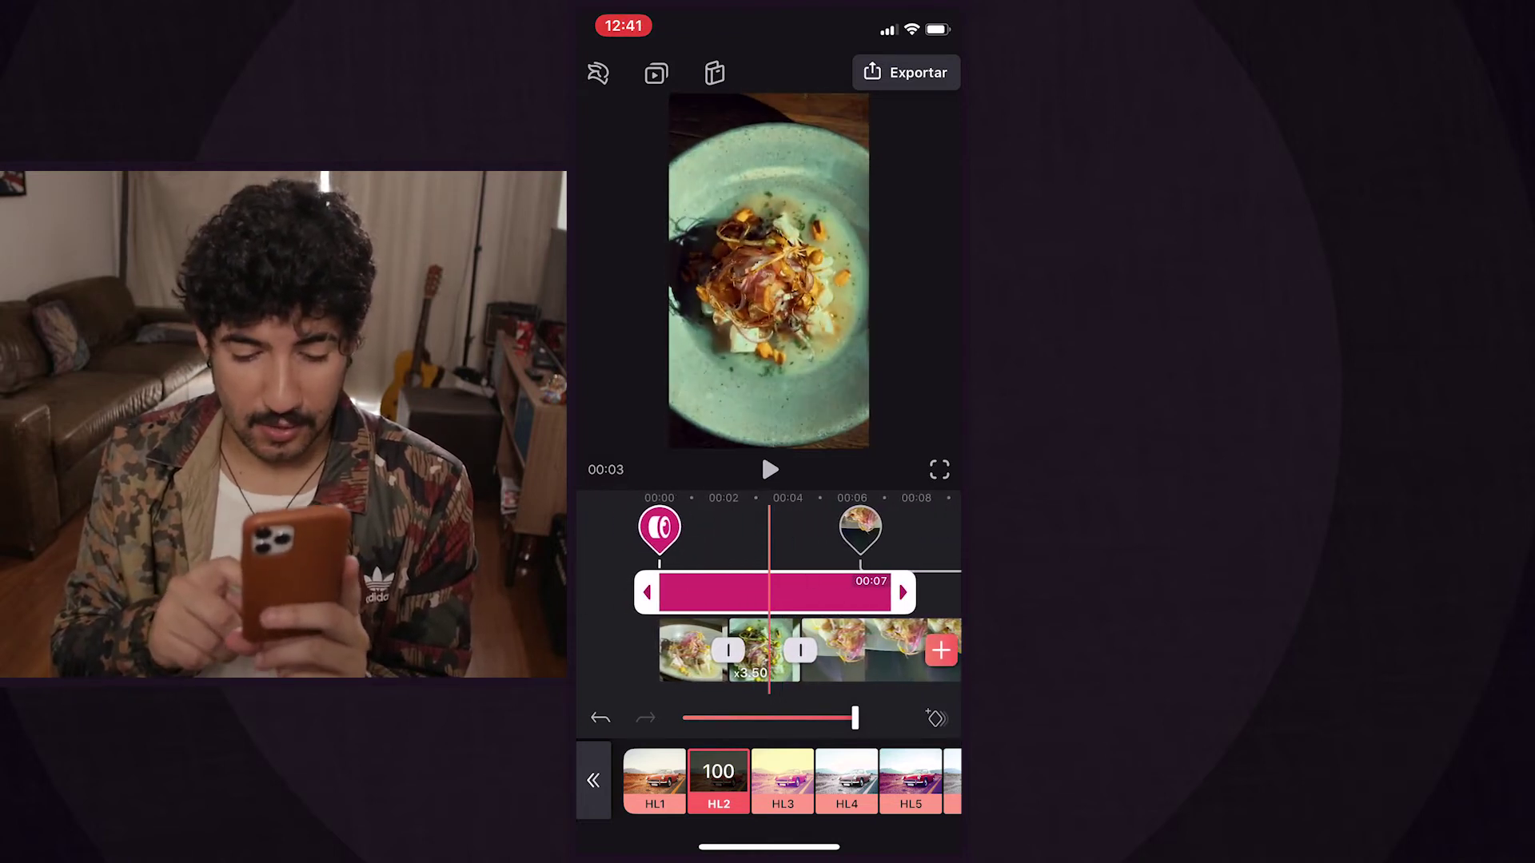
drag(788, 593, 809, 592)
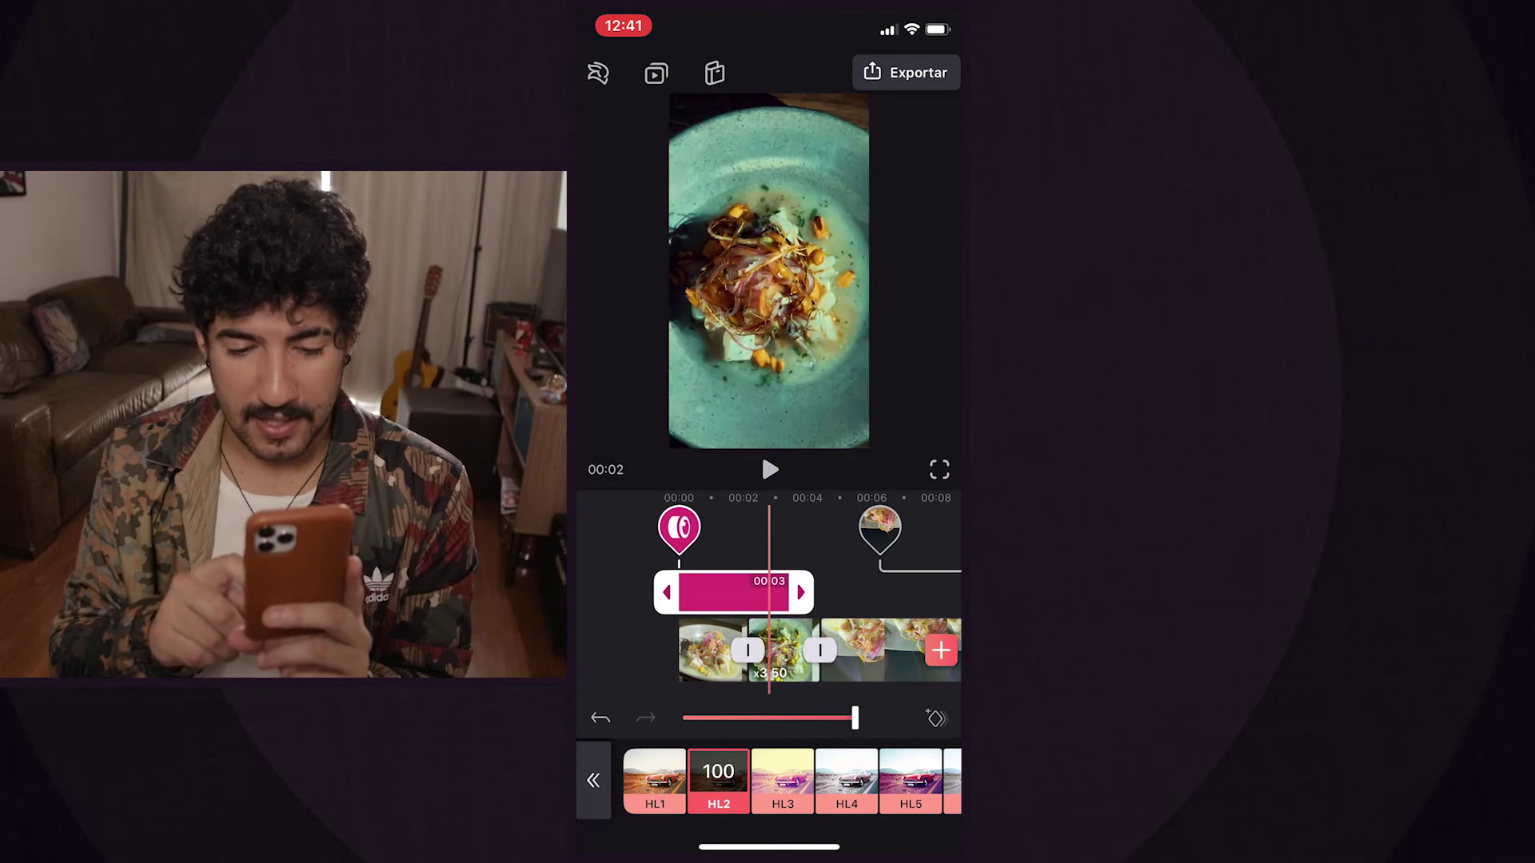
click(592, 781)
click(770, 469)
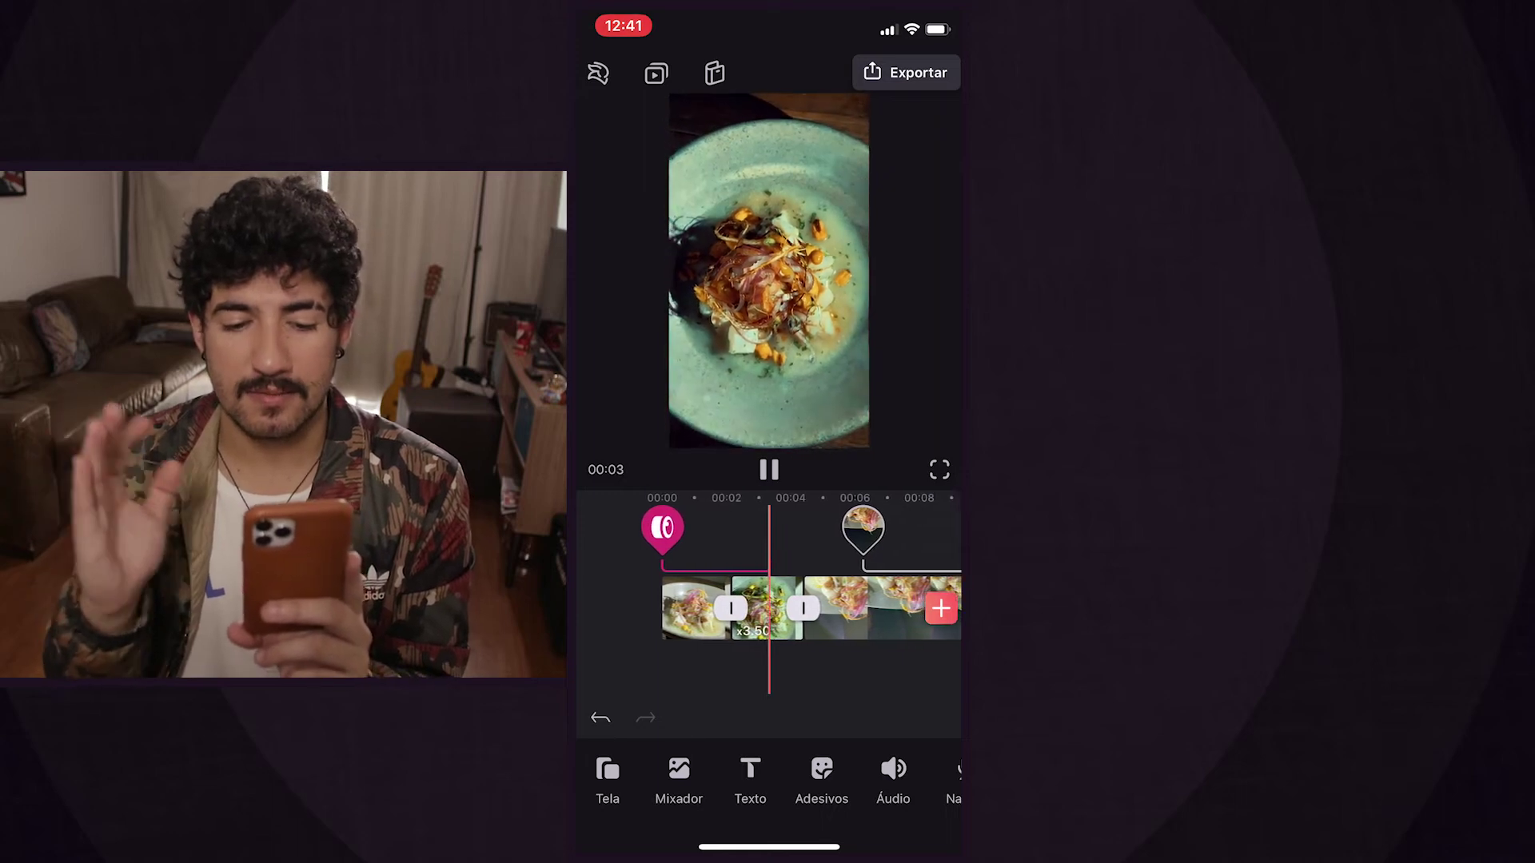
click(695, 566)
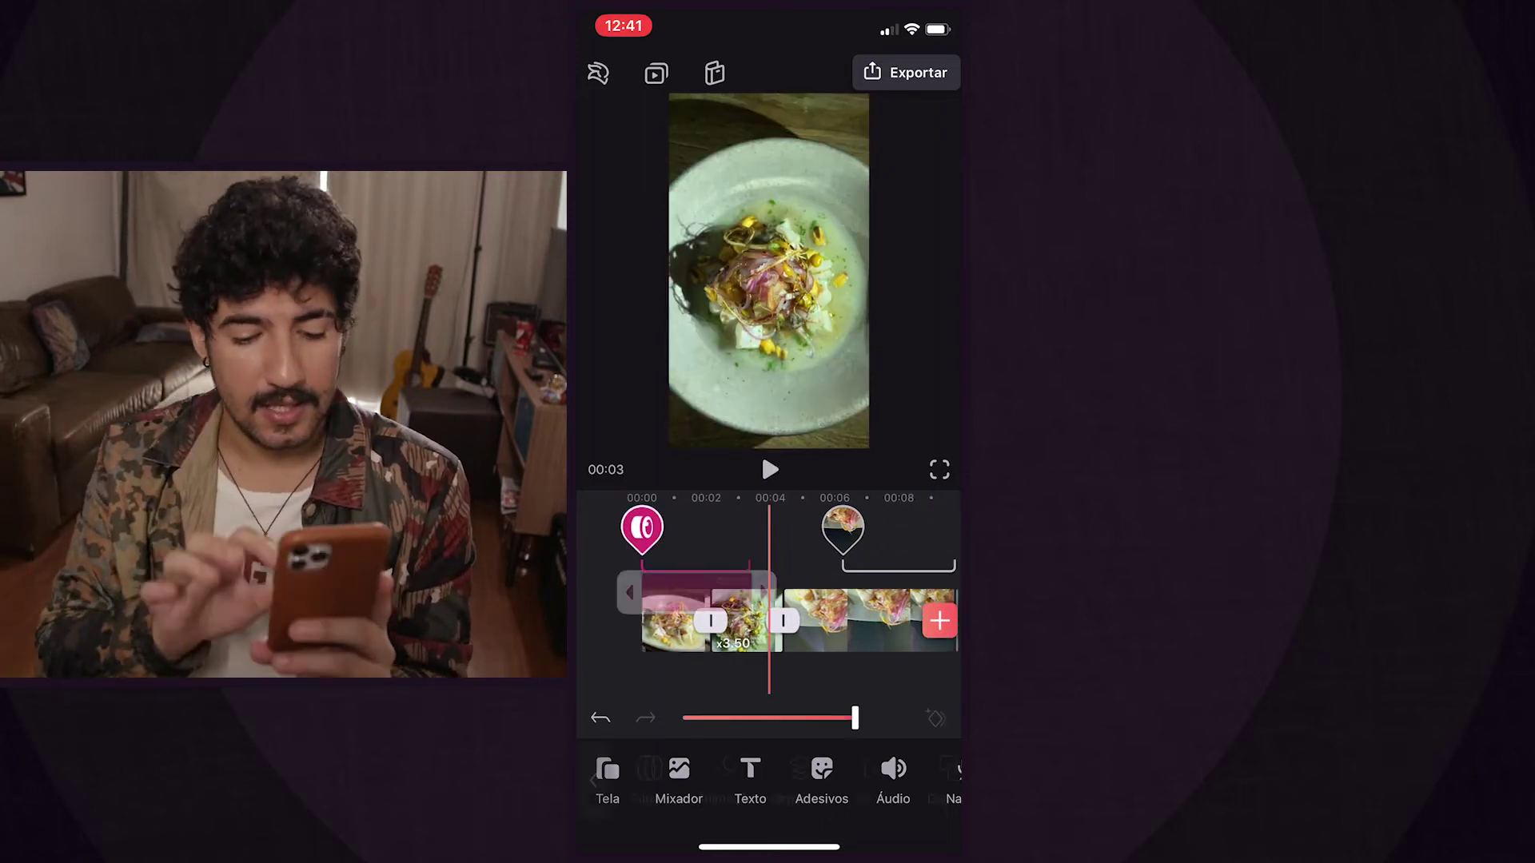
drag(845, 593, 827, 593)
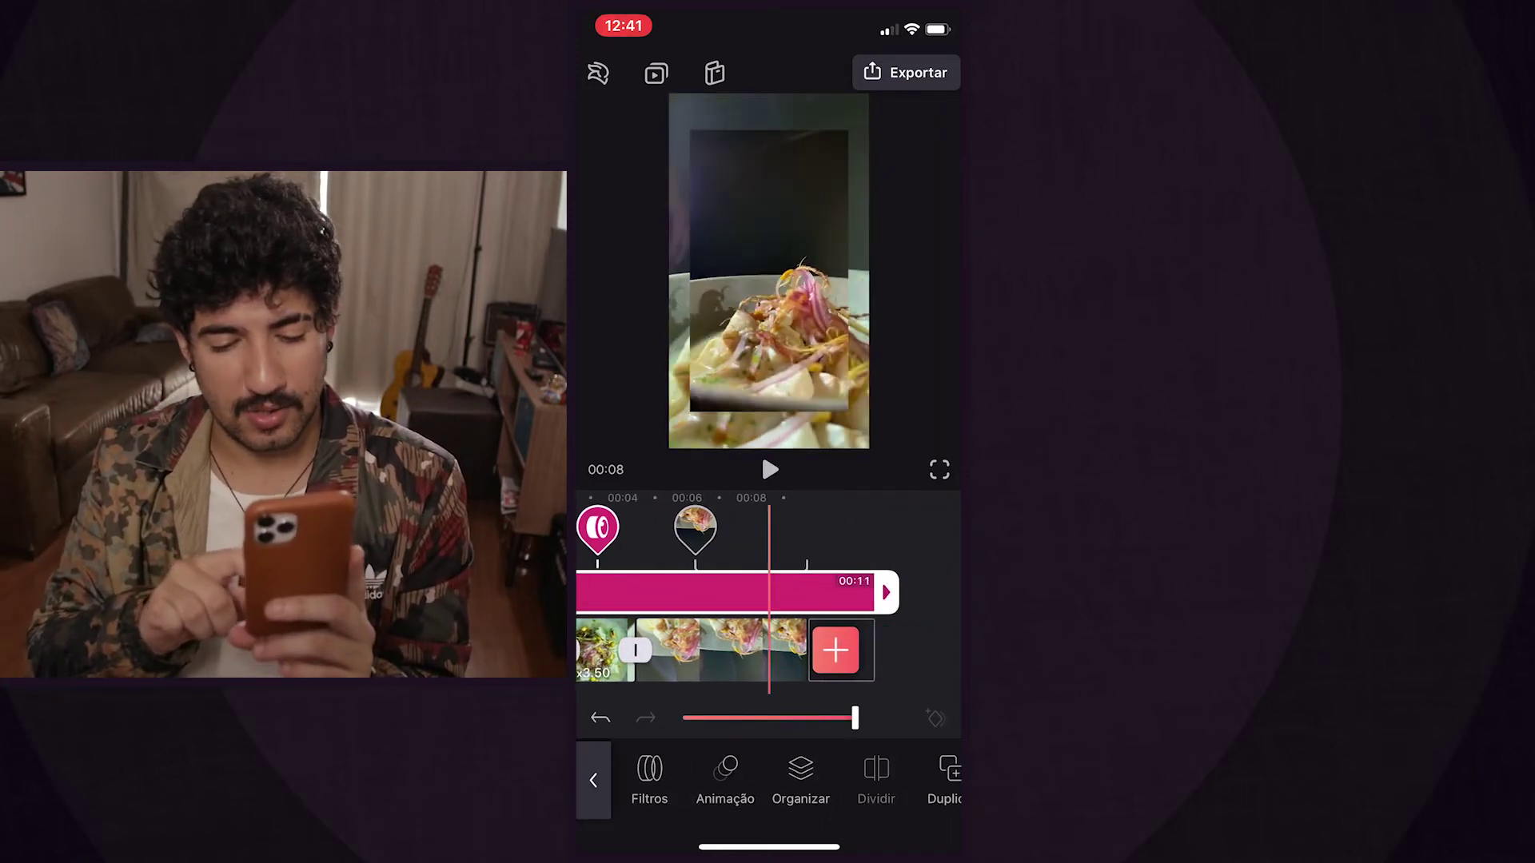
key(Escape)
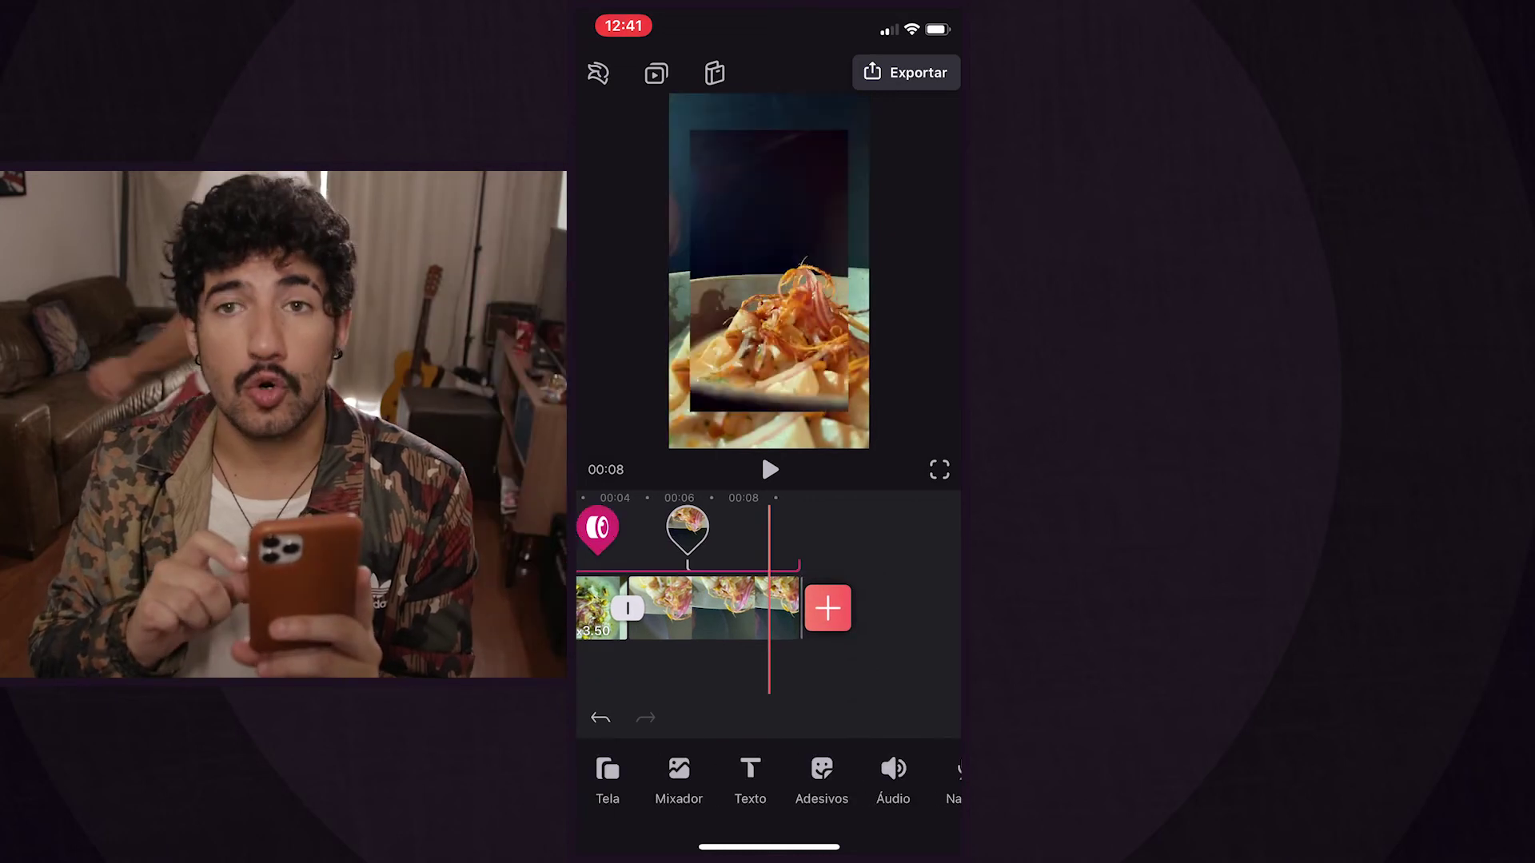
click(687, 565)
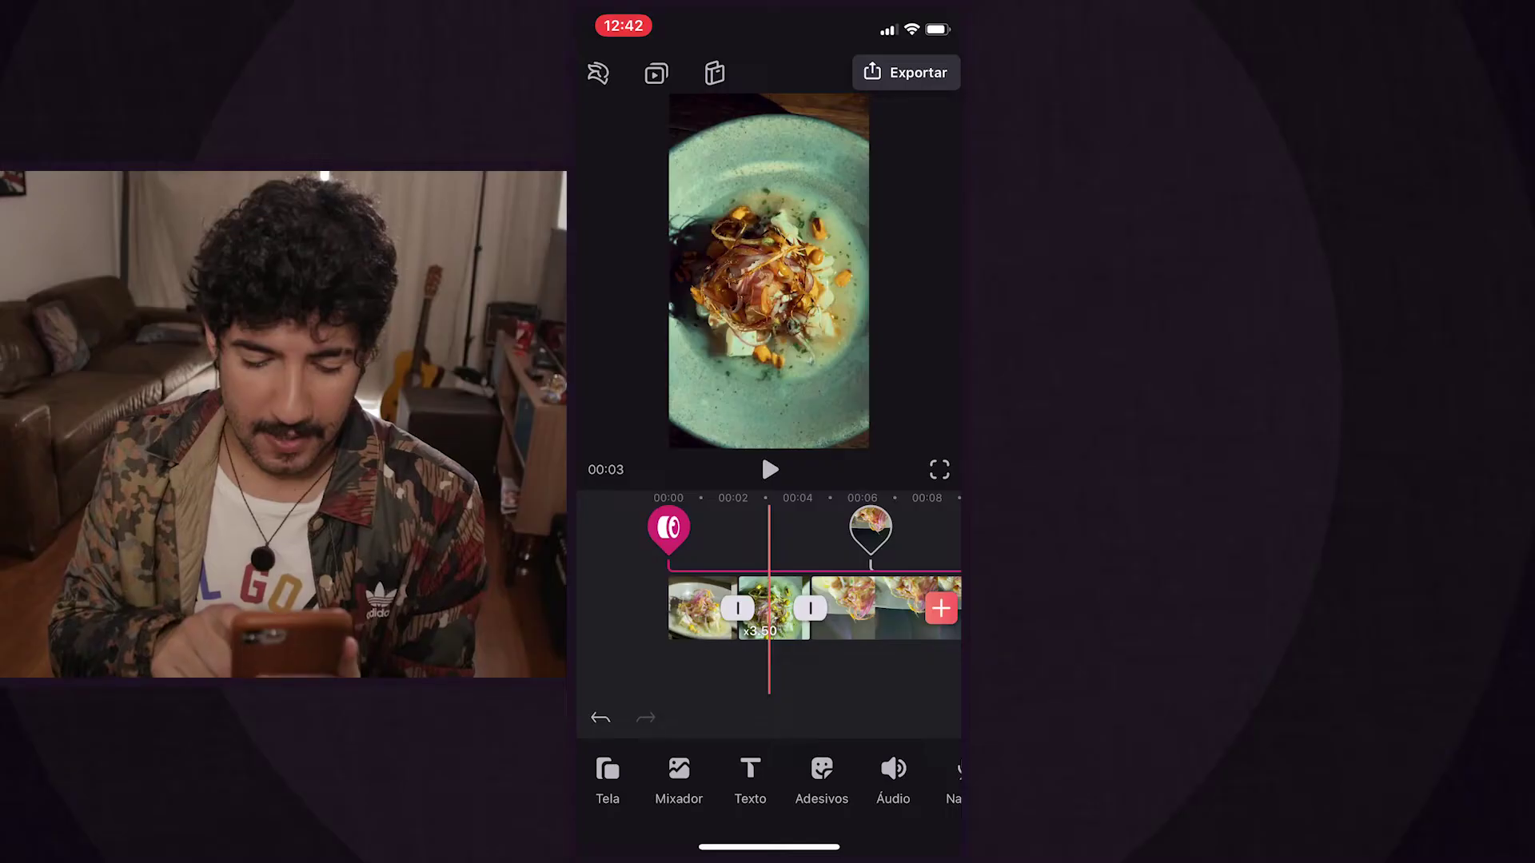
scroll(769, 779, right, 3)
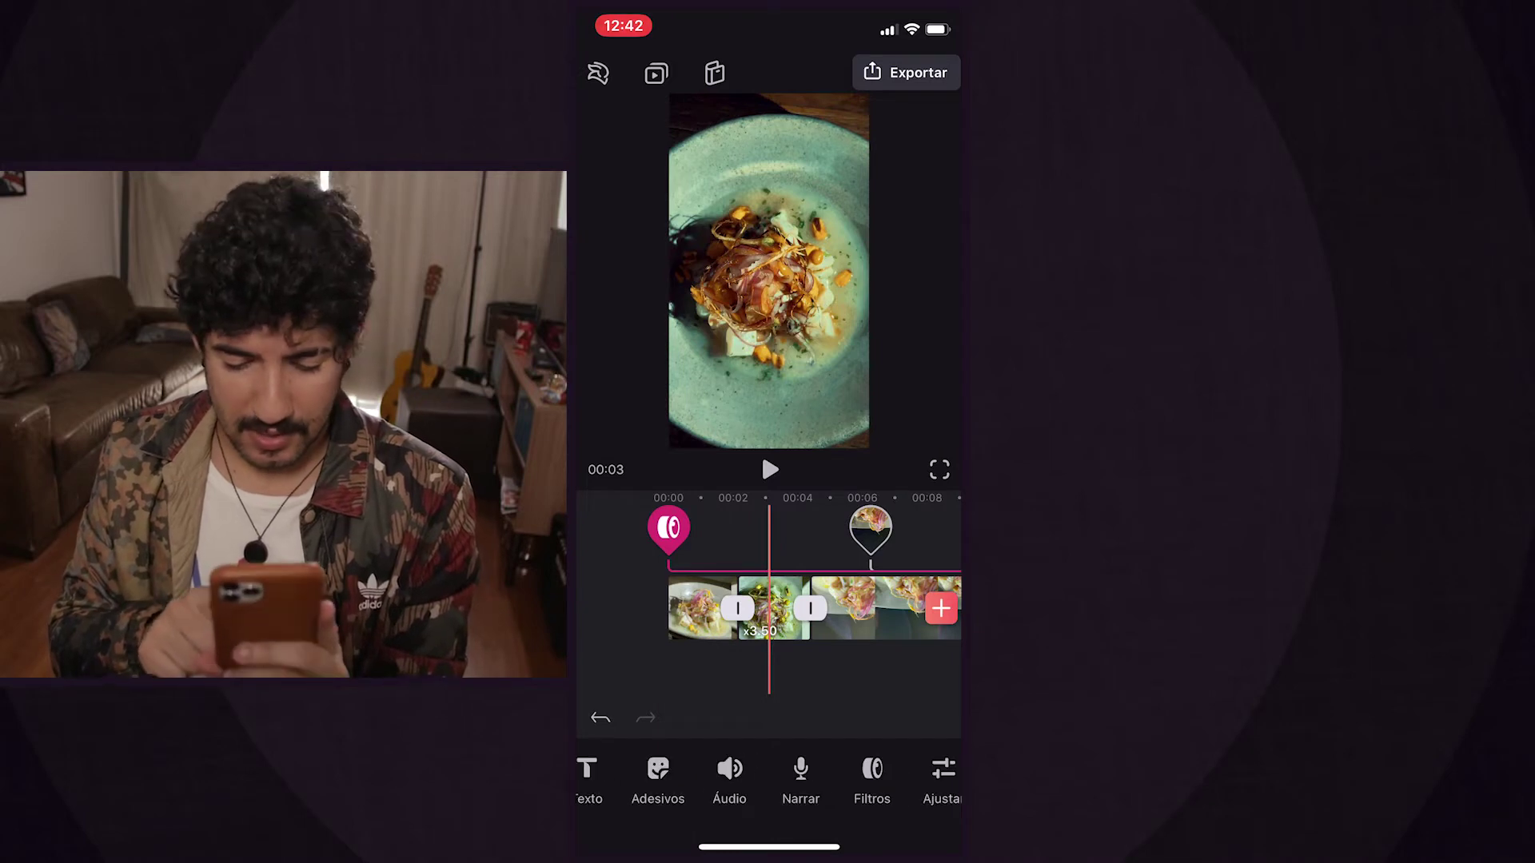
click(711, 779)
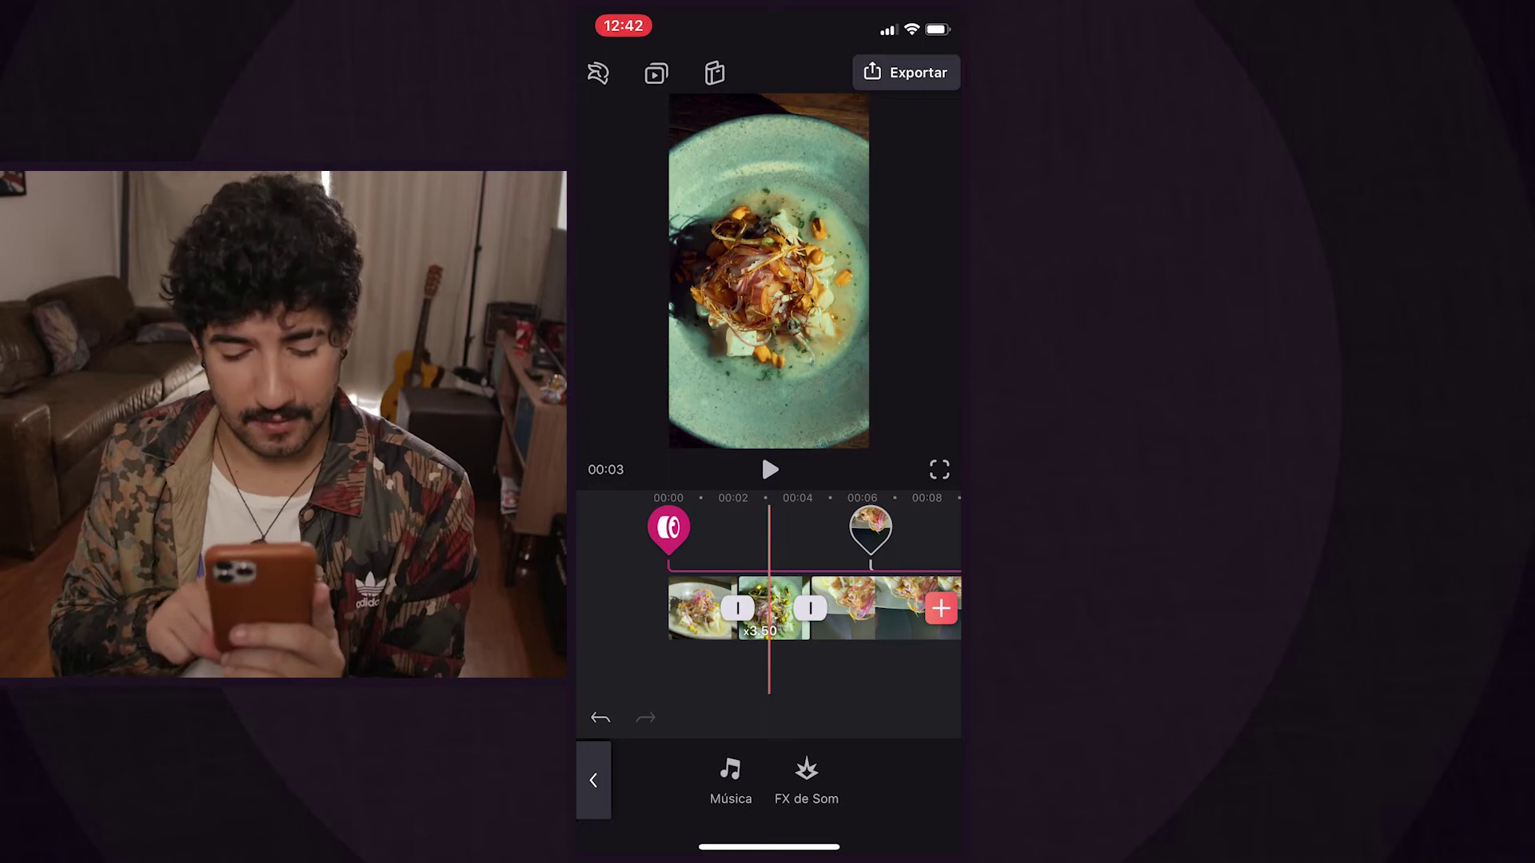
click(730, 779)
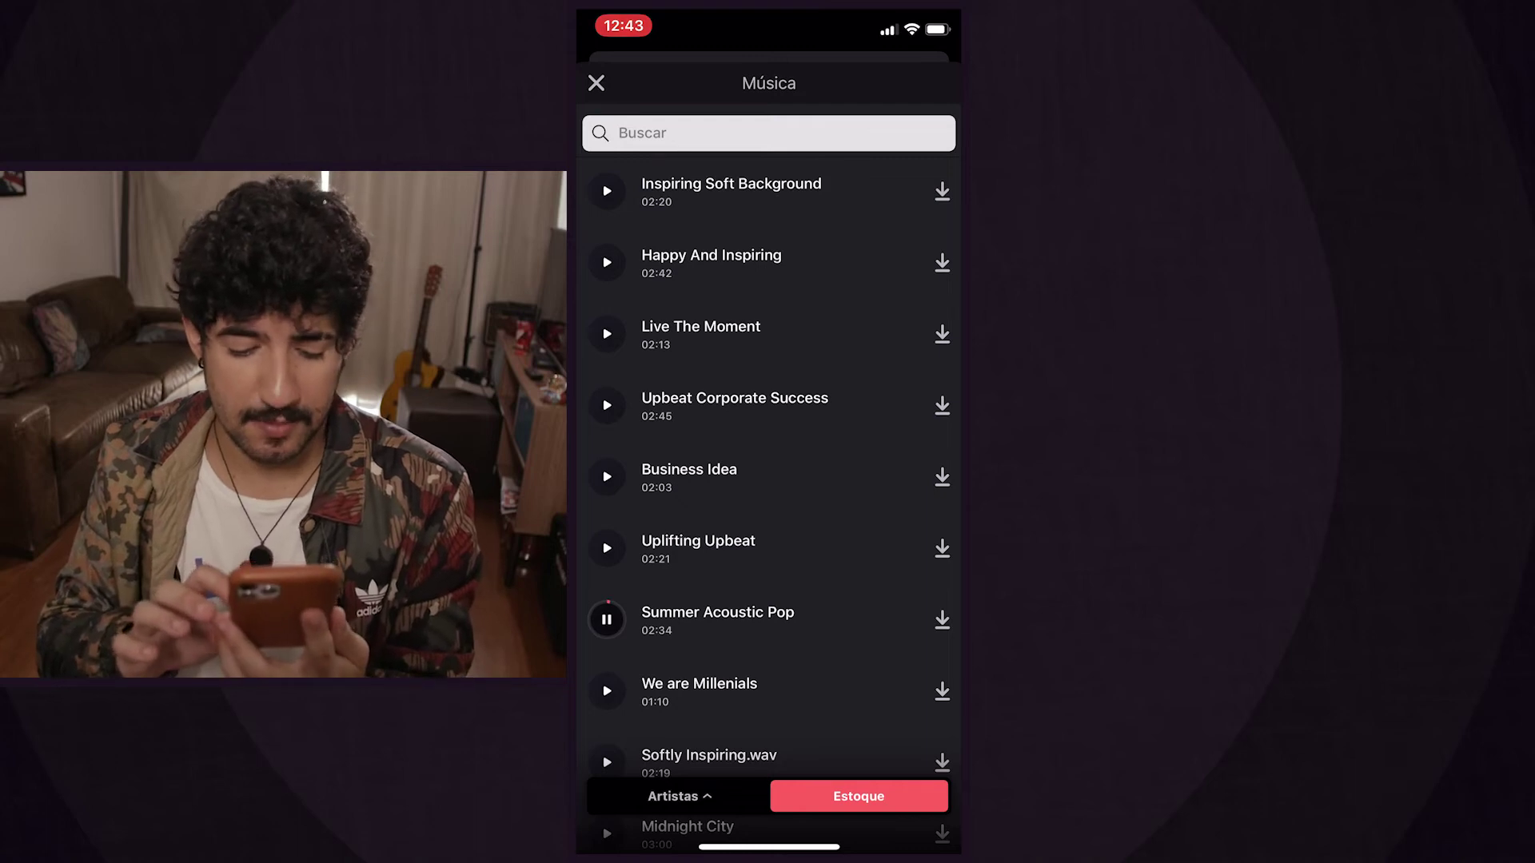
click(942, 619)
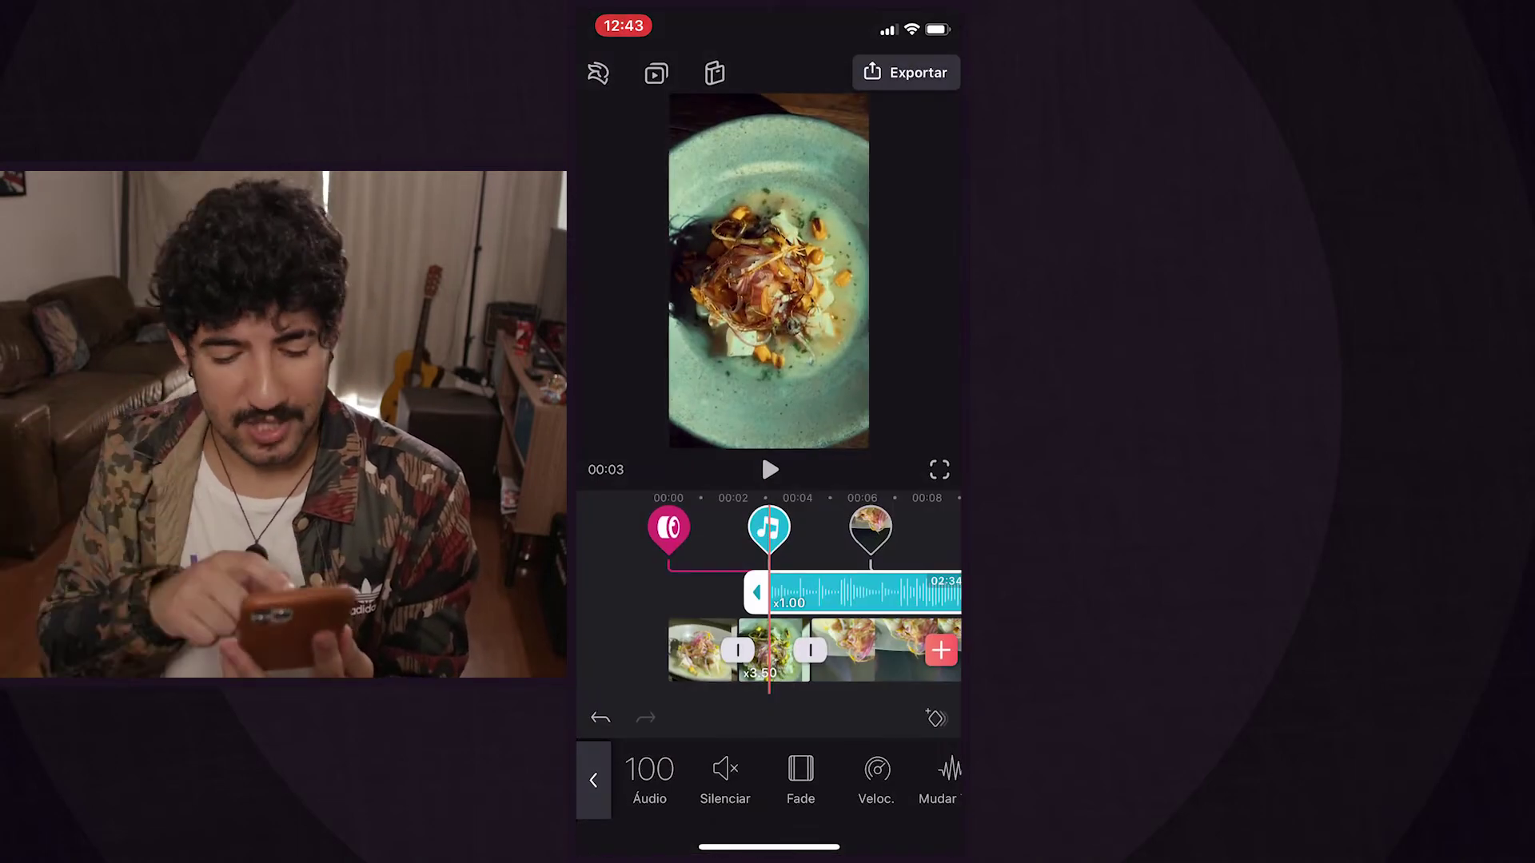
scroll(768, 592, right, 10)
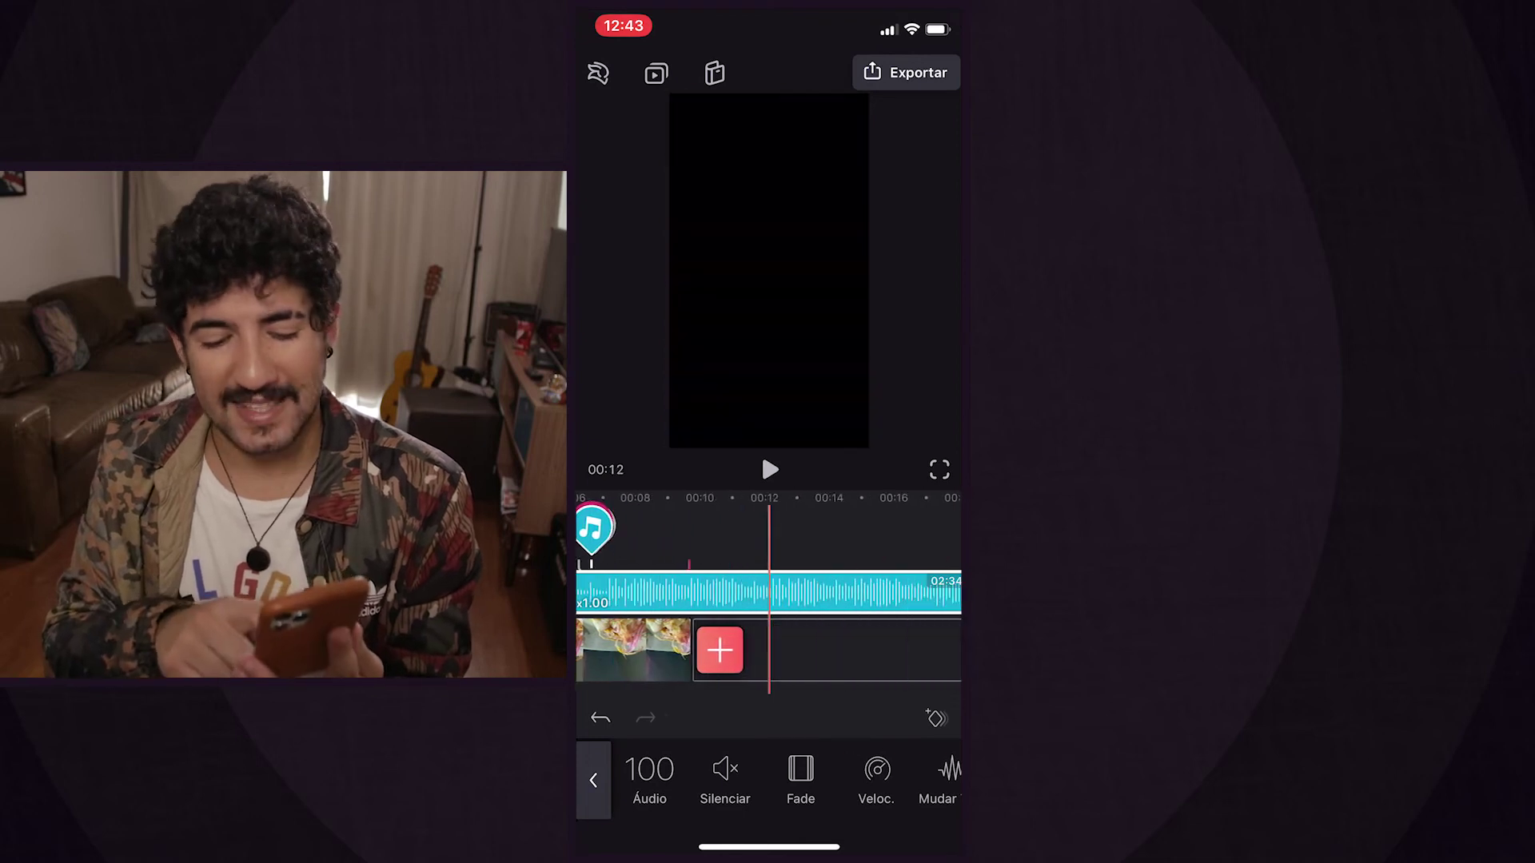
scroll(768, 591, left, 2)
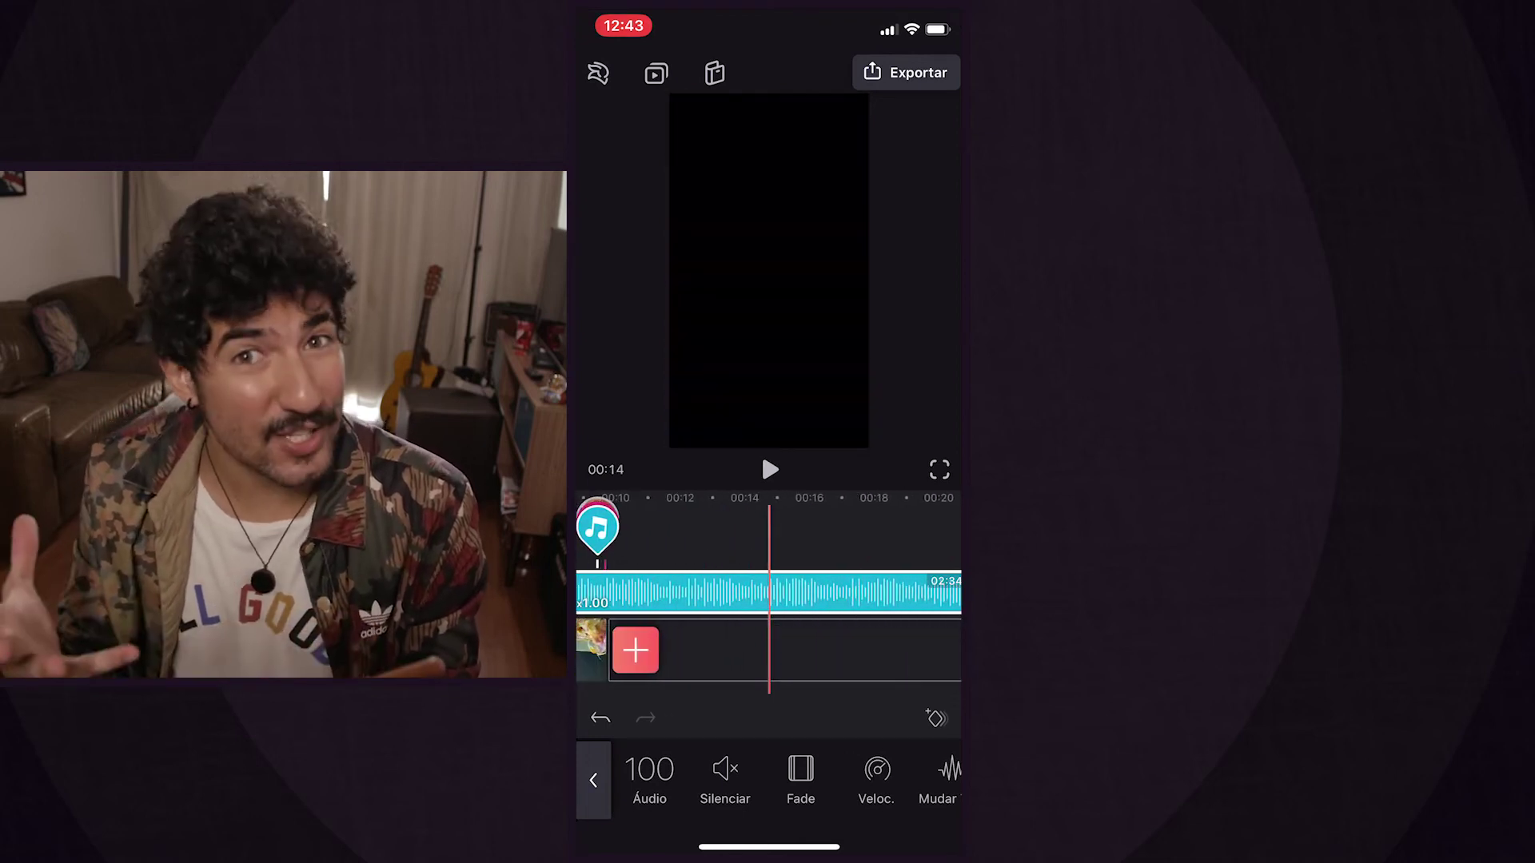
scroll(768, 591, left, 10)
drag(879, 592, 800, 592)
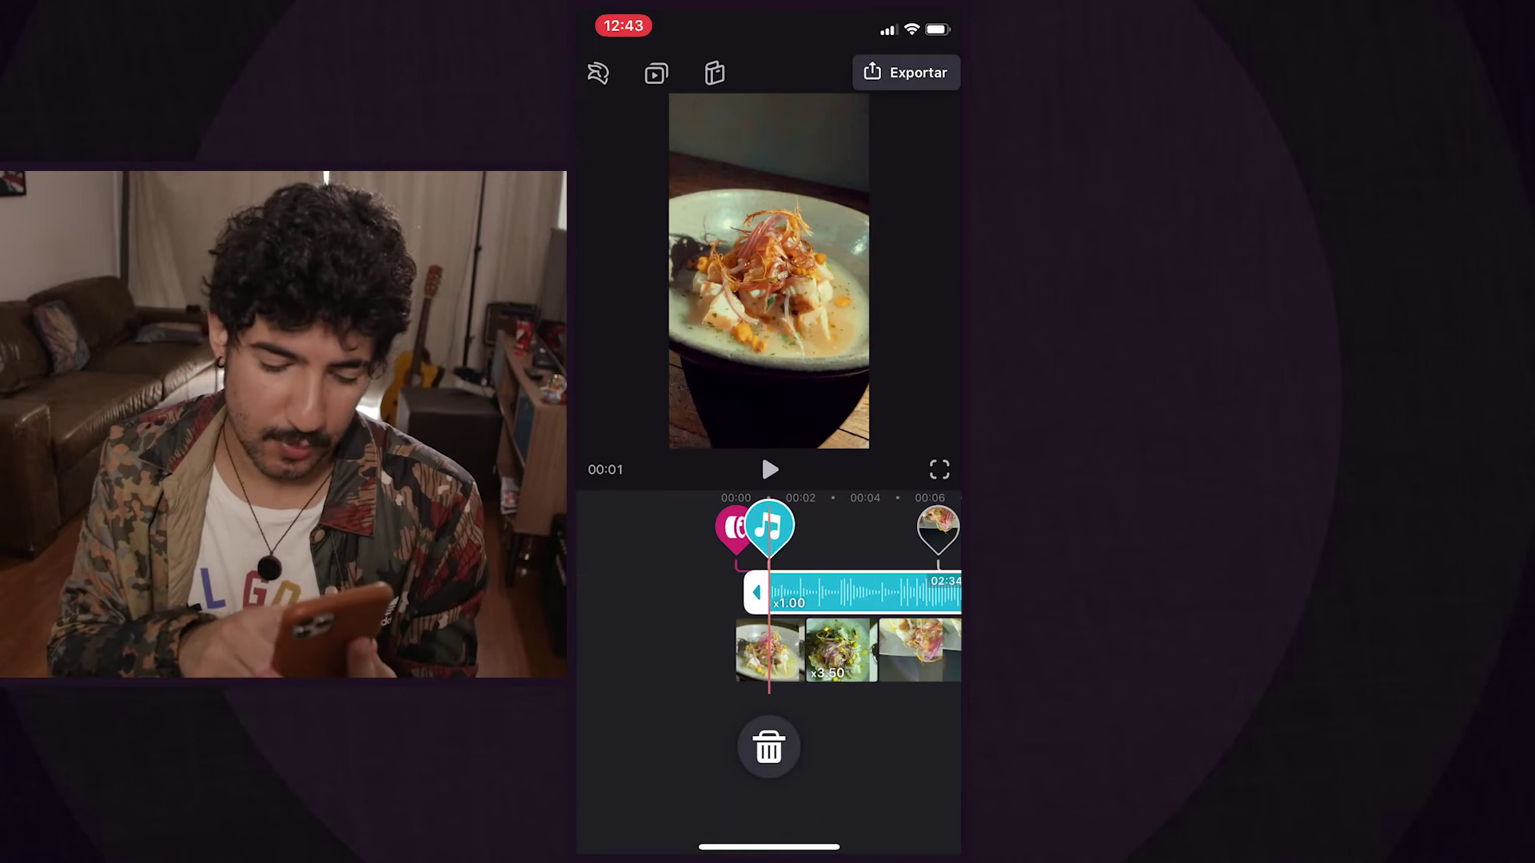
click(593, 780)
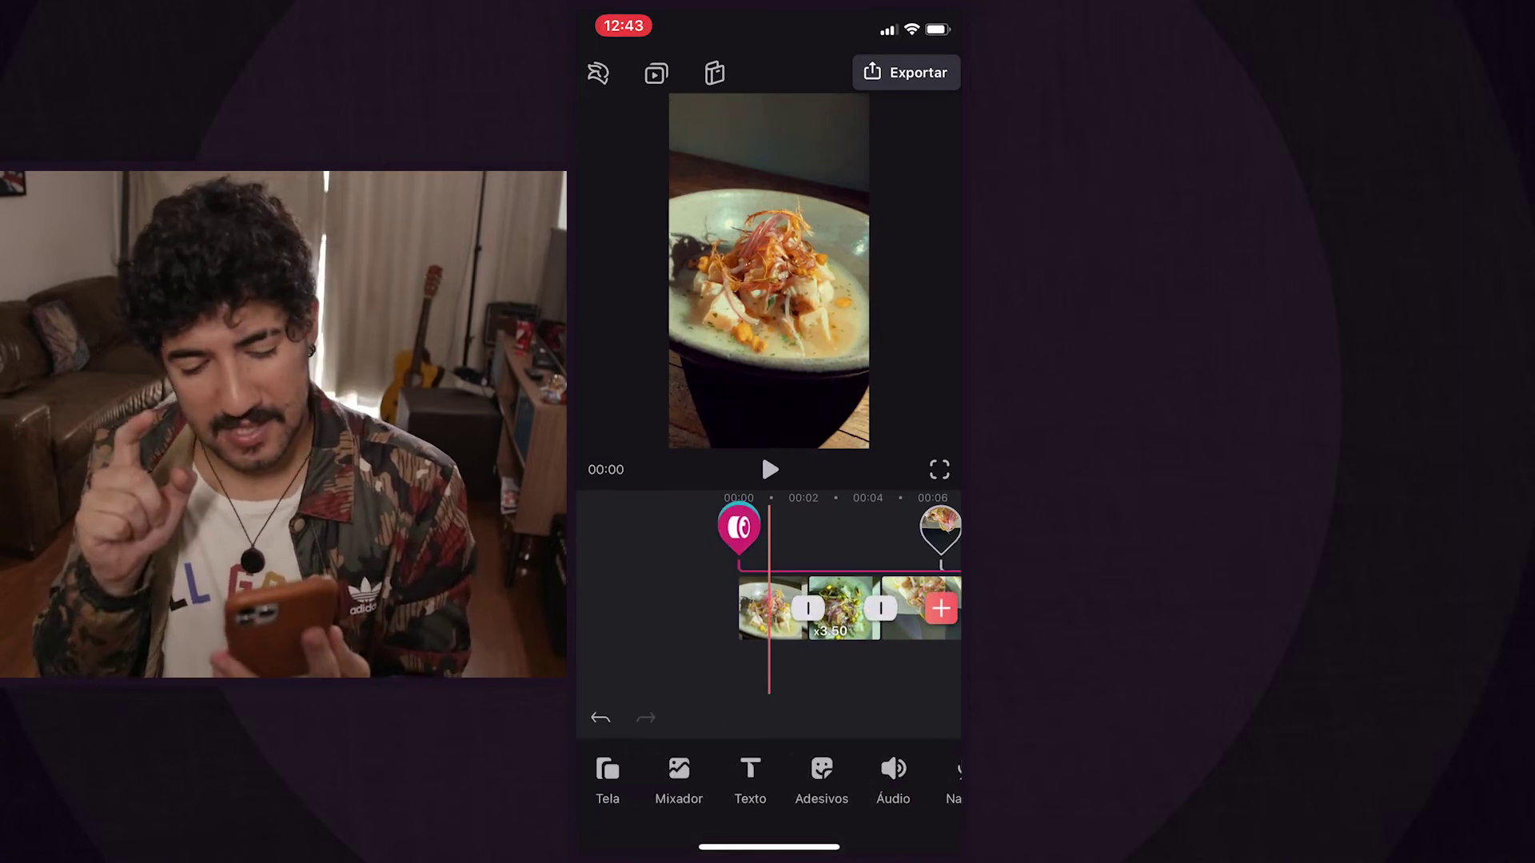
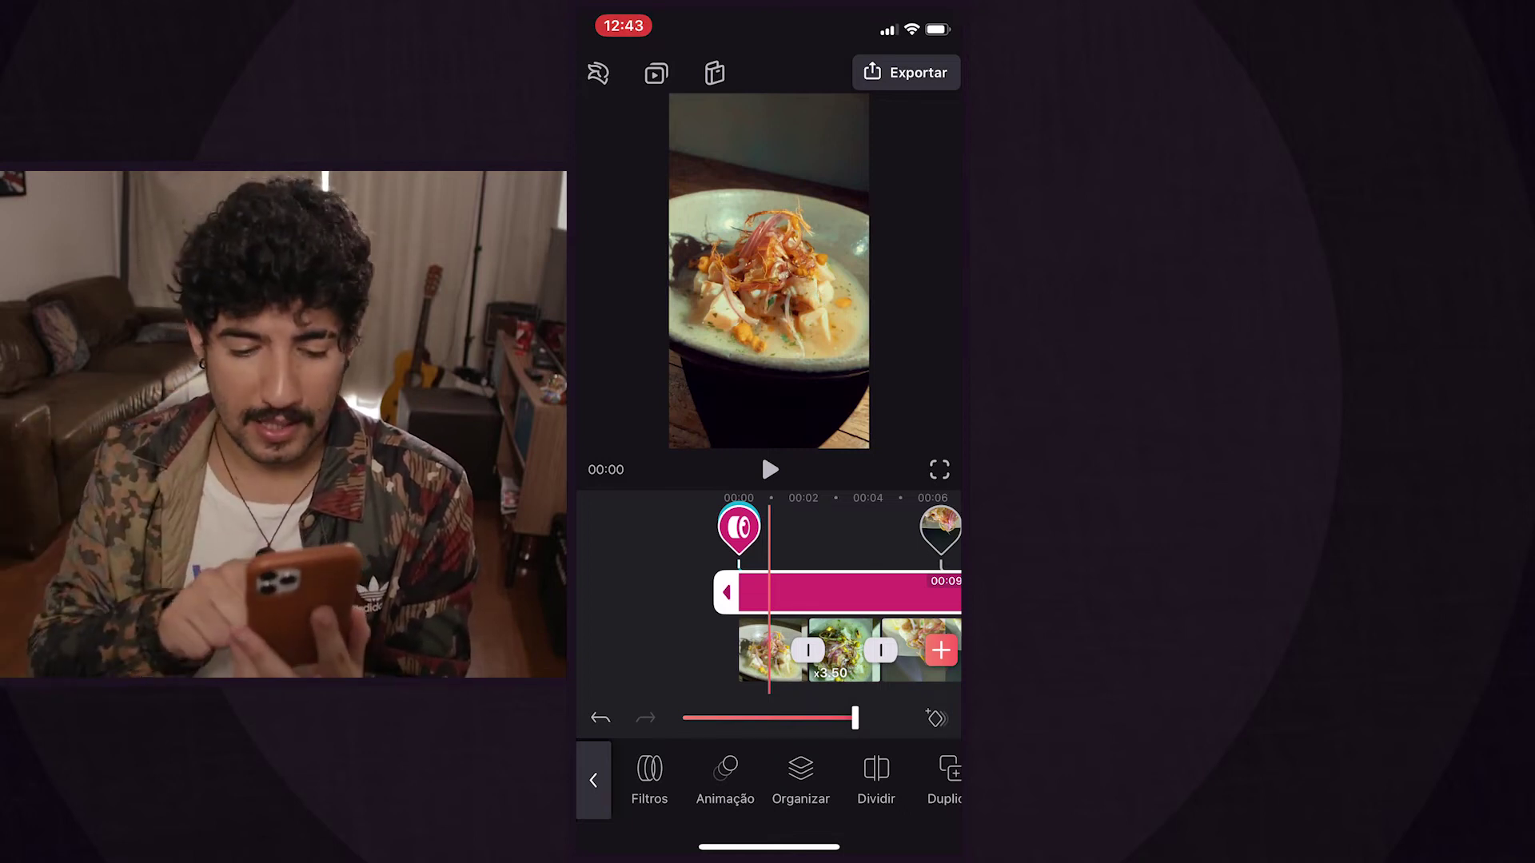
Select the cyan music track in the timeline to show its audio toolbar
click(848, 591)
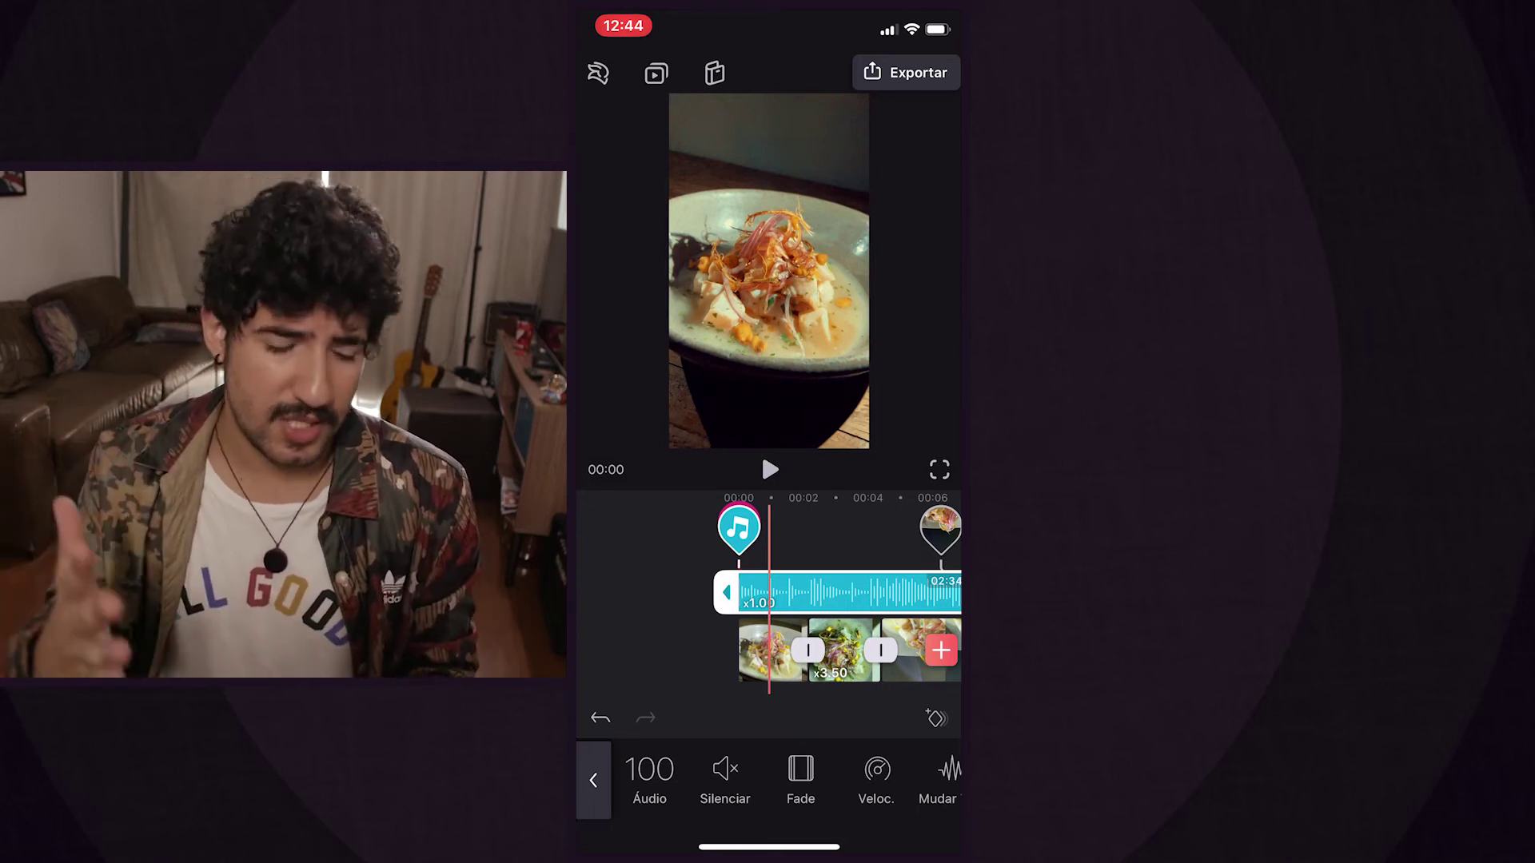
Move the music track to start at 00:10, then delete it with Remover
scroll(769, 592, down, 3)
scroll(769, 592, right, 3)
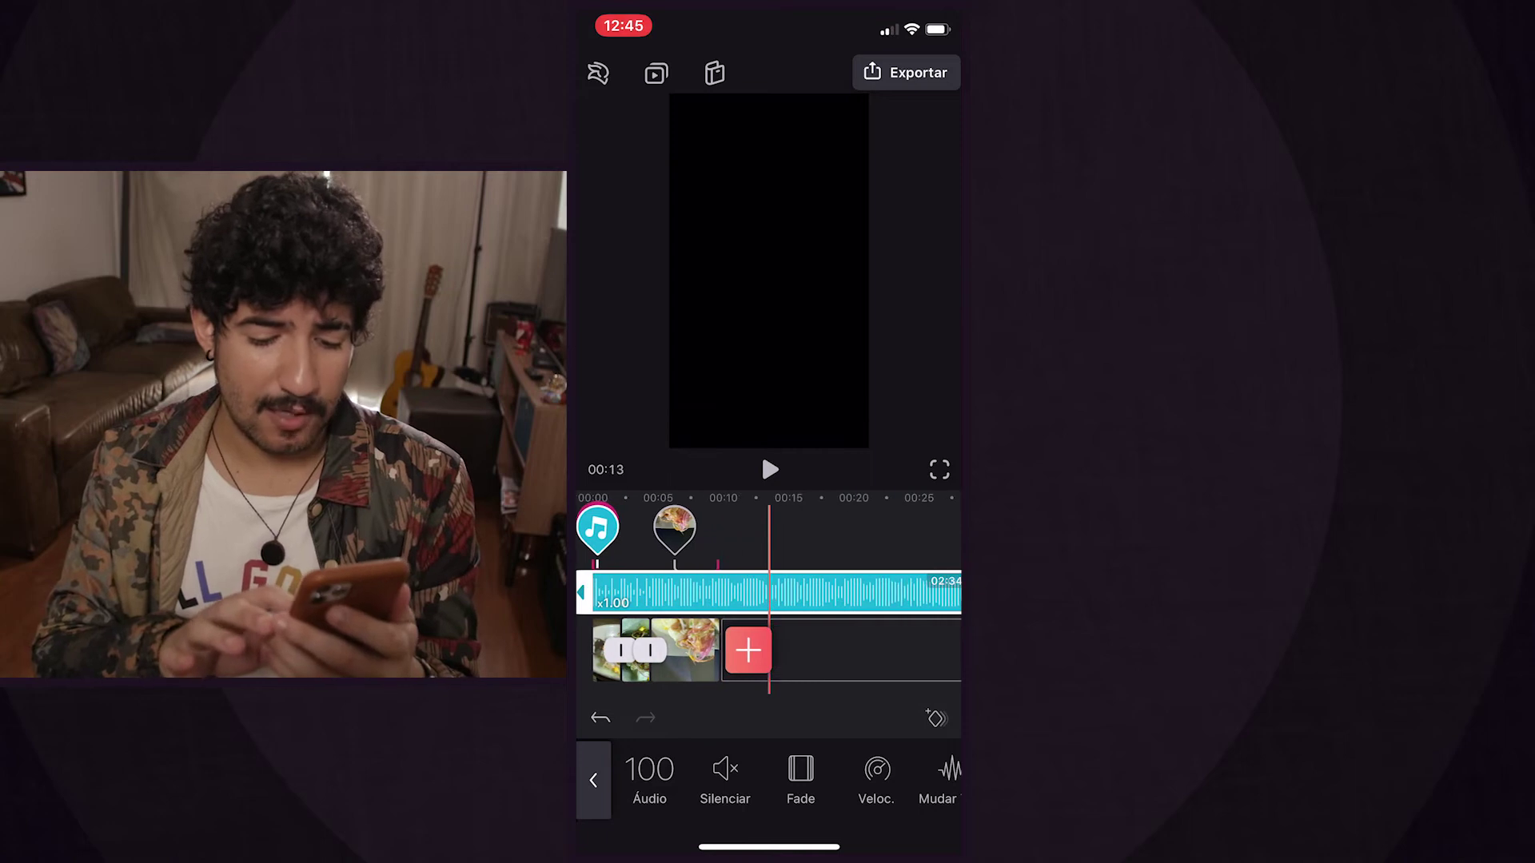
scroll(770, 779, right, 5)
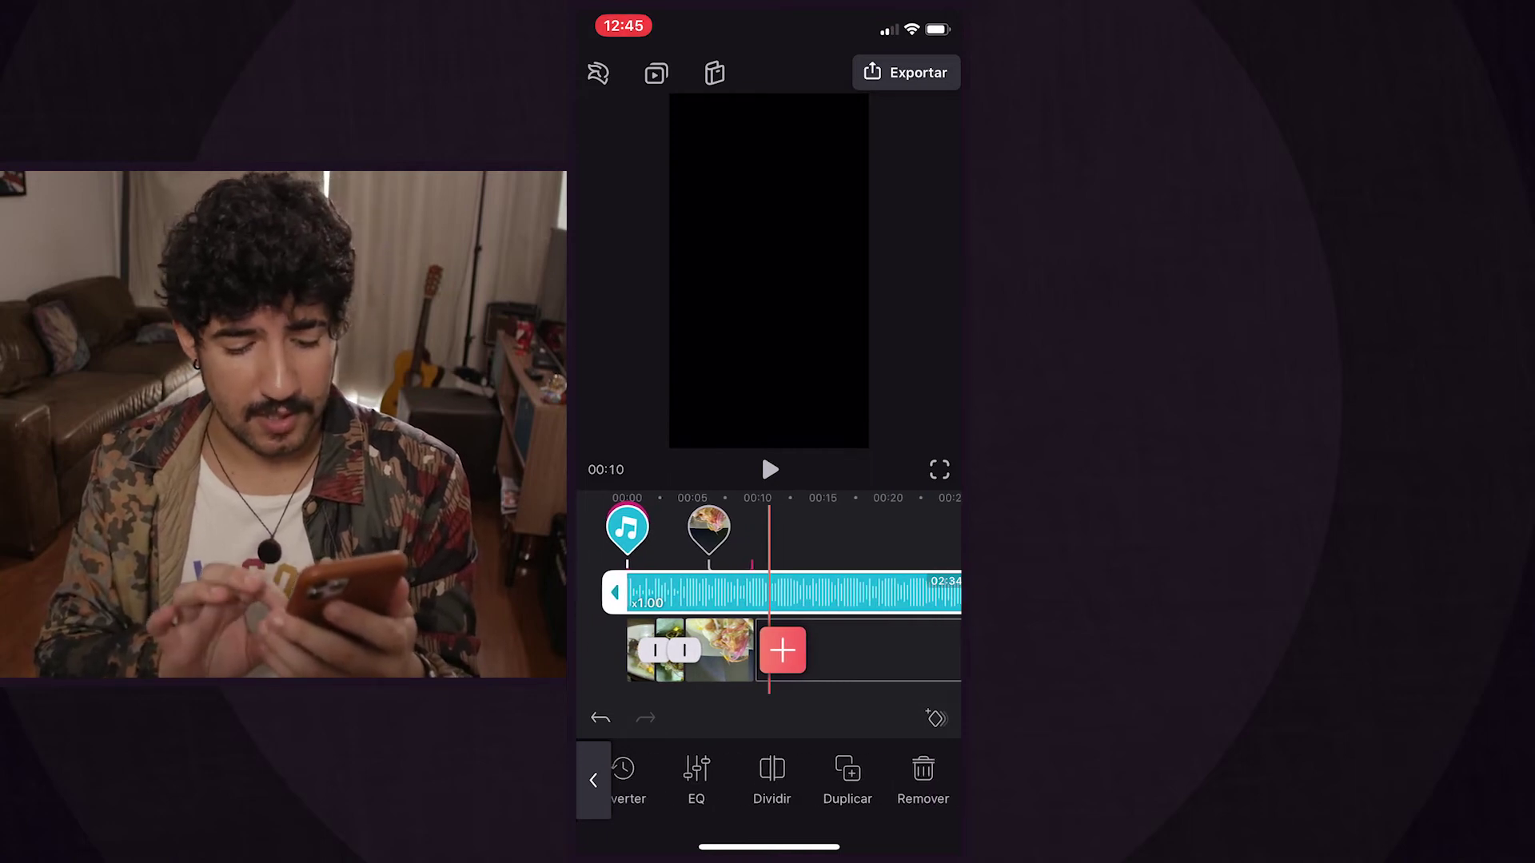
drag(639, 591, 780, 591)
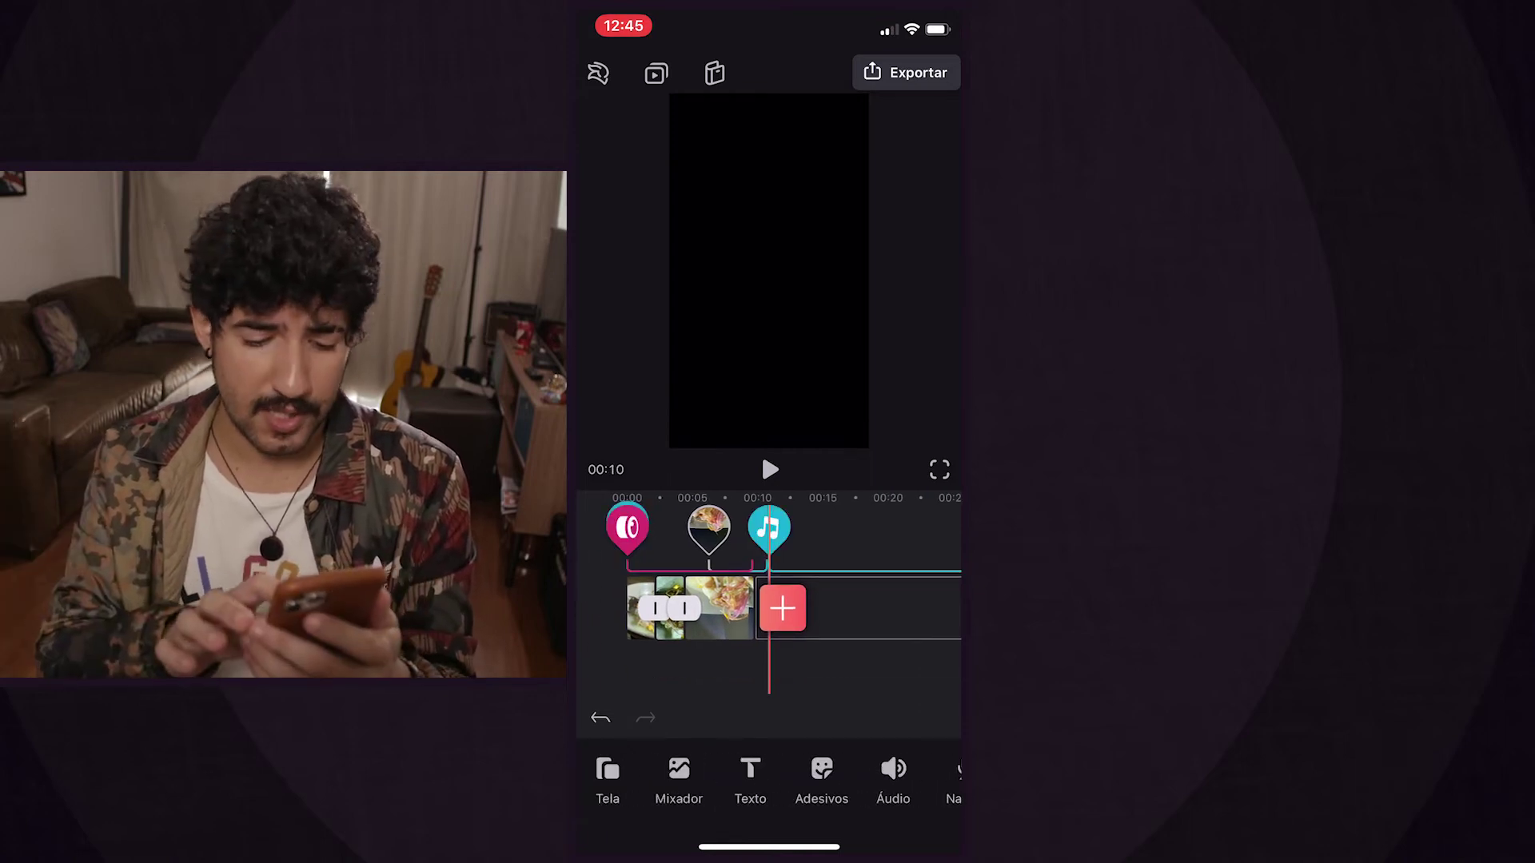
click(864, 591)
scroll(769, 779, right, 5)
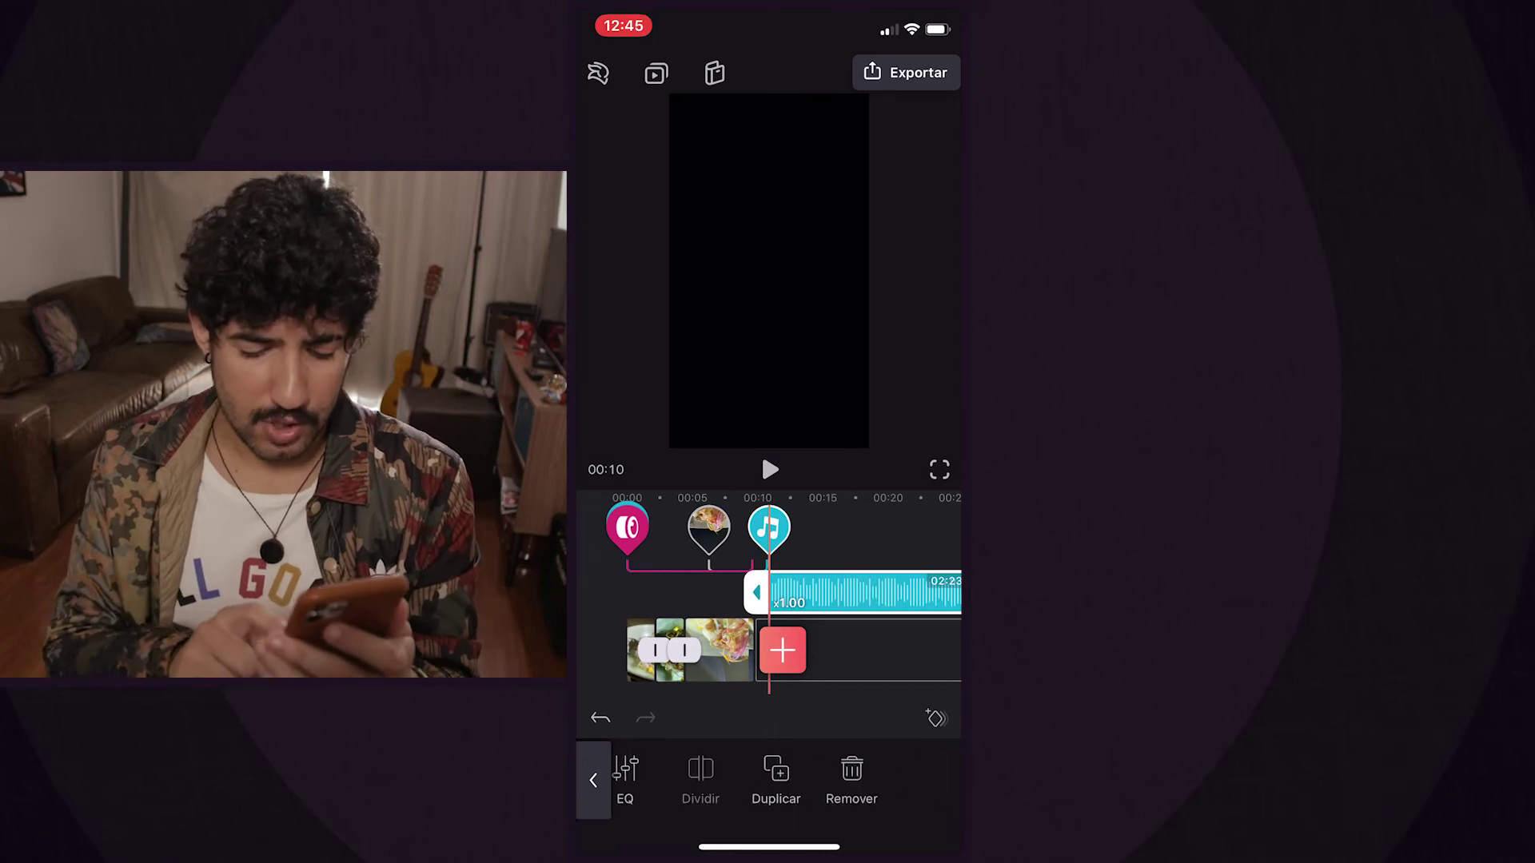
click(925, 780)
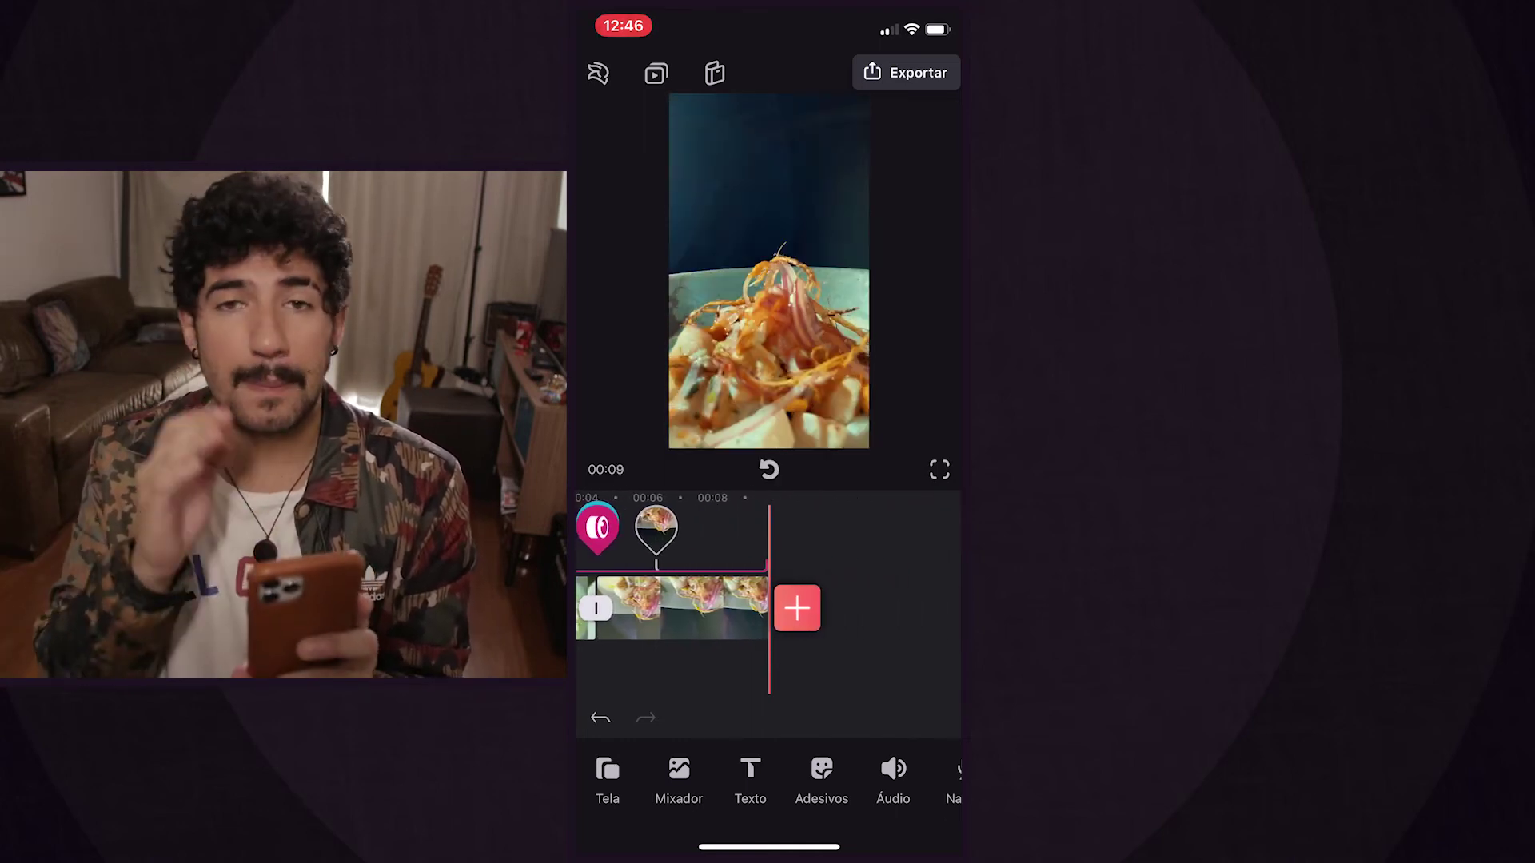
Extend the pink effect layer to 00:15, then trim it back to end at 00:10
click(672, 570)
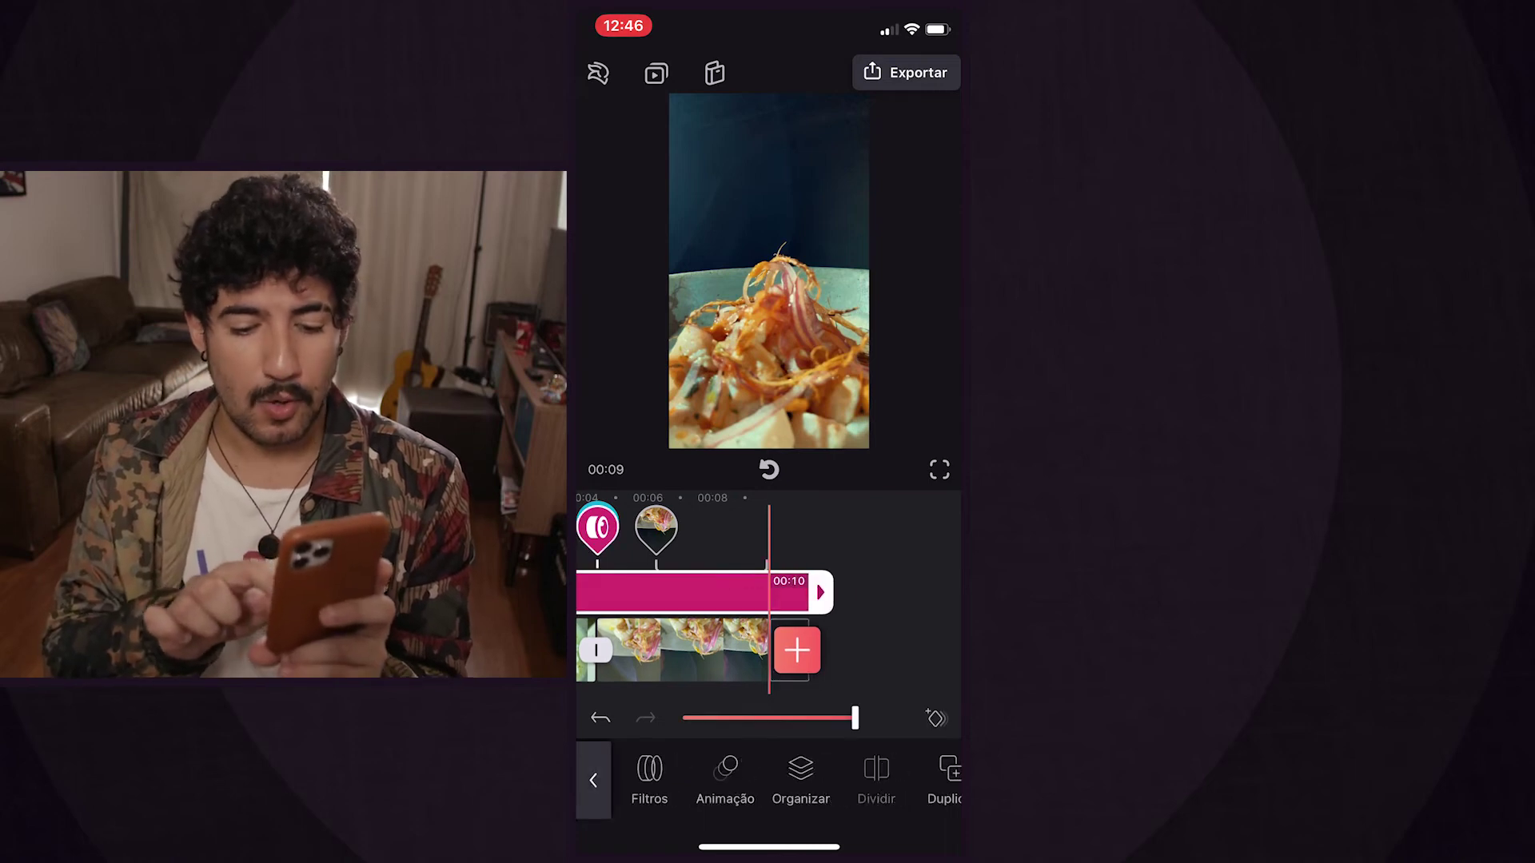
drag(781, 593, 903, 592)
click(927, 664)
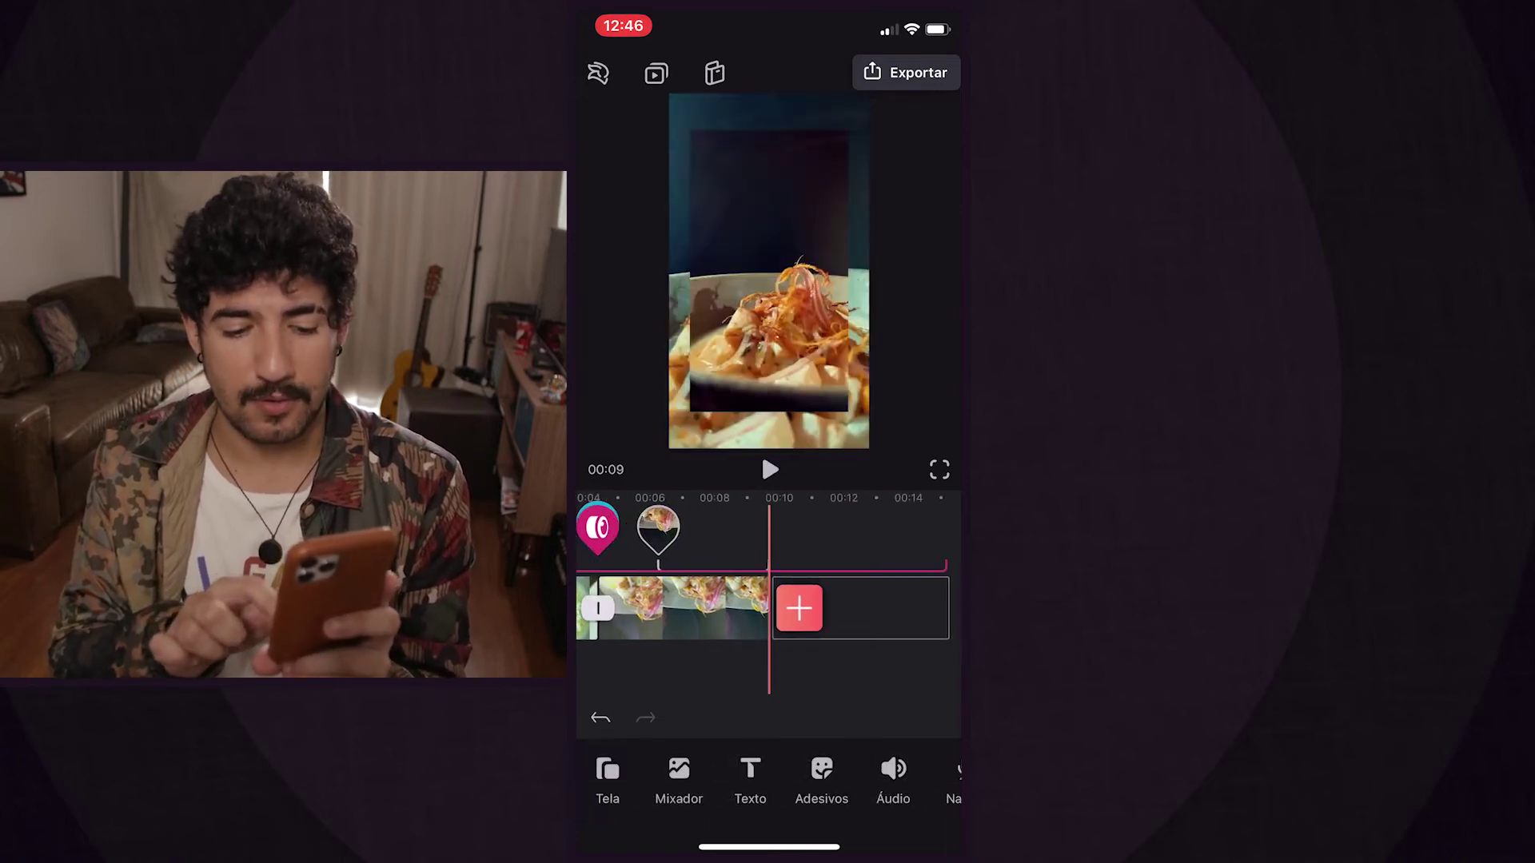
scroll(768, 568, left, 3)
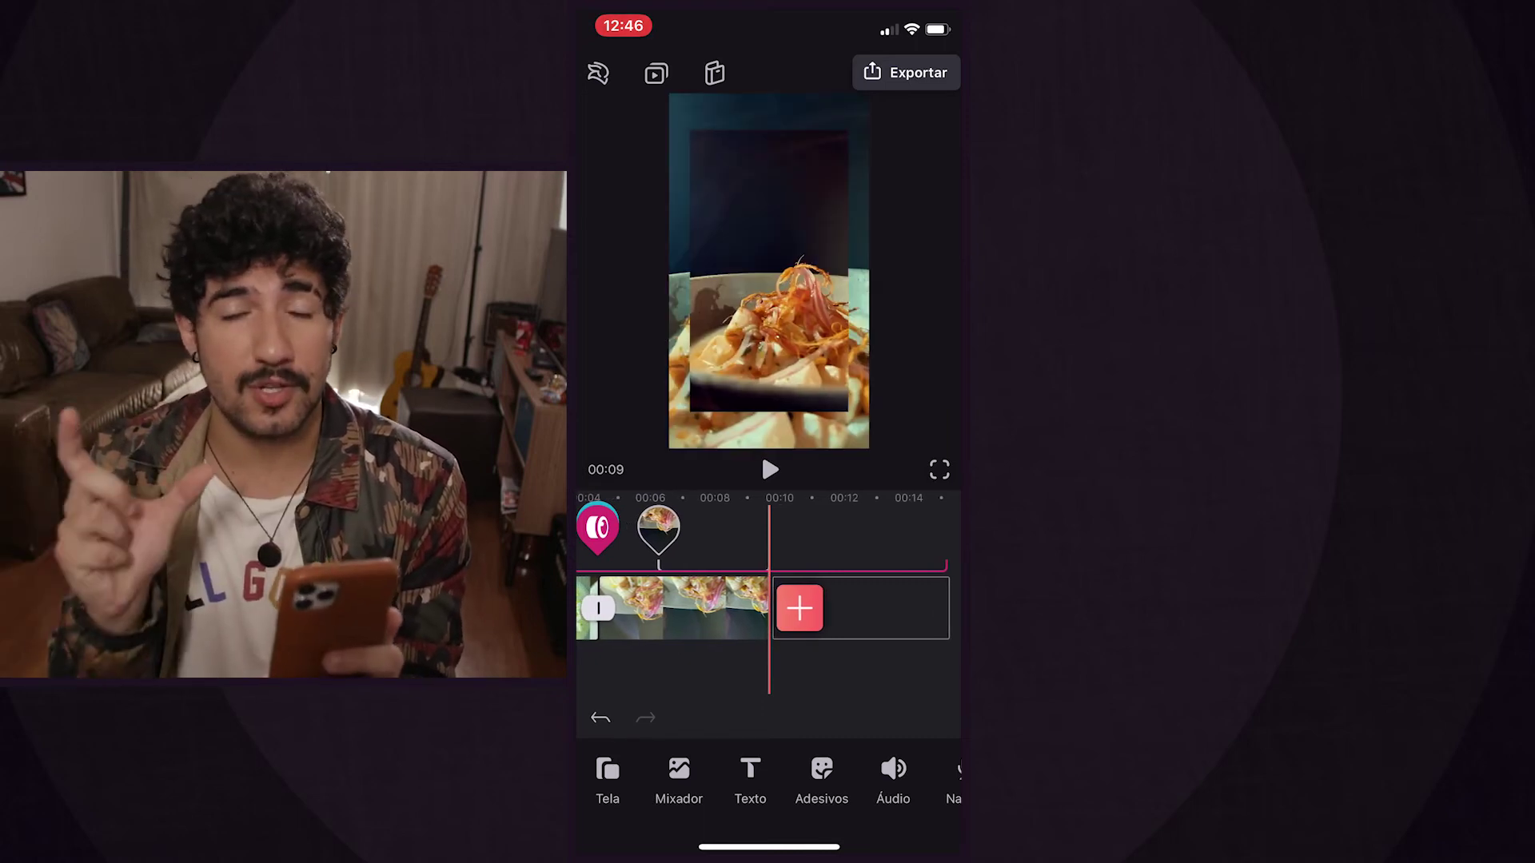
scroll(768, 568, left, 1)
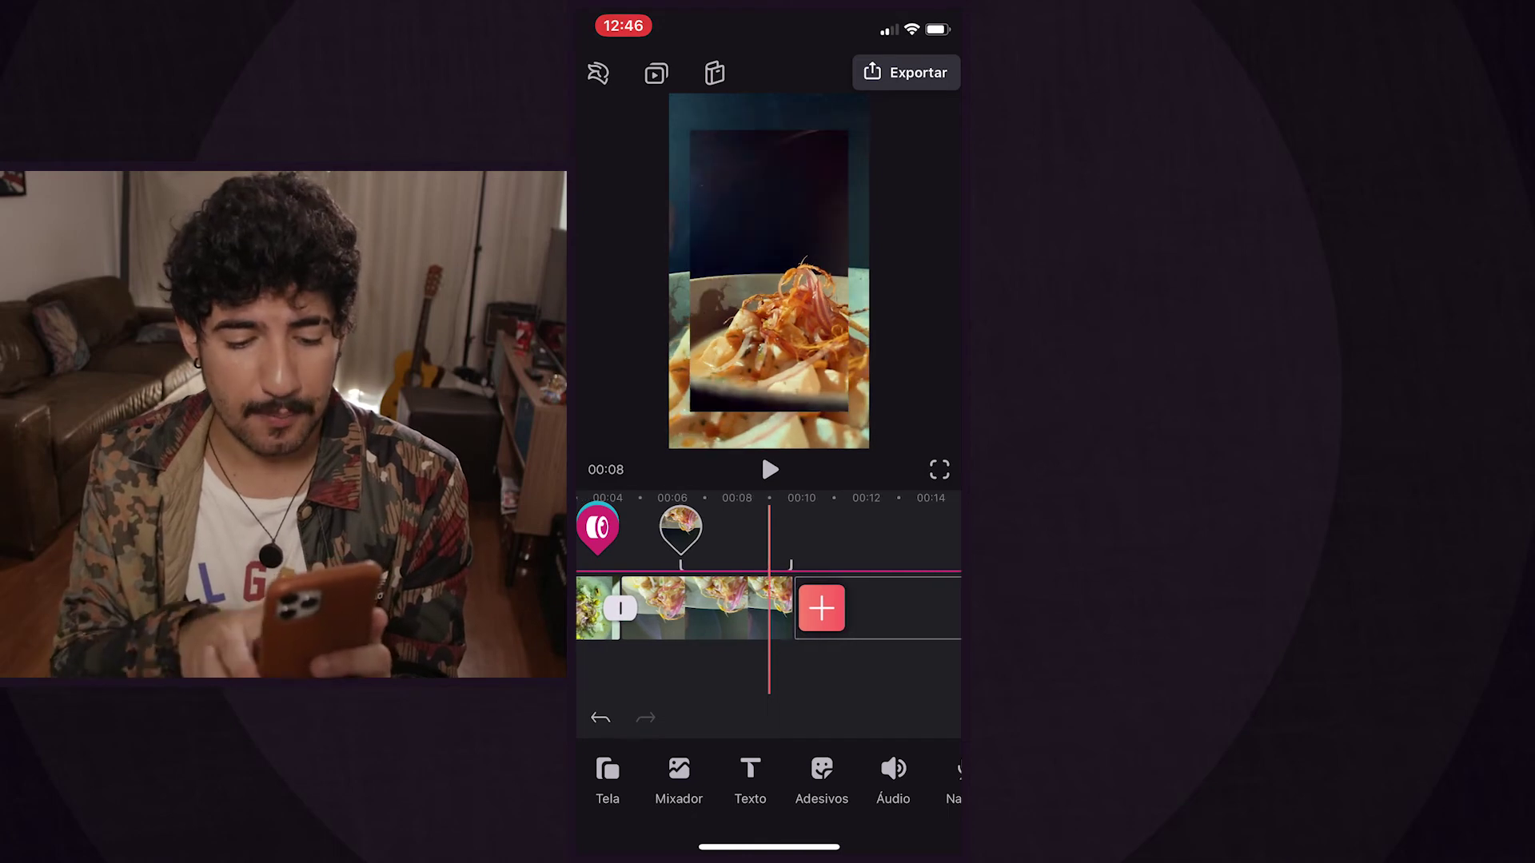
click(719, 572)
scroll(768, 608, right, 2)
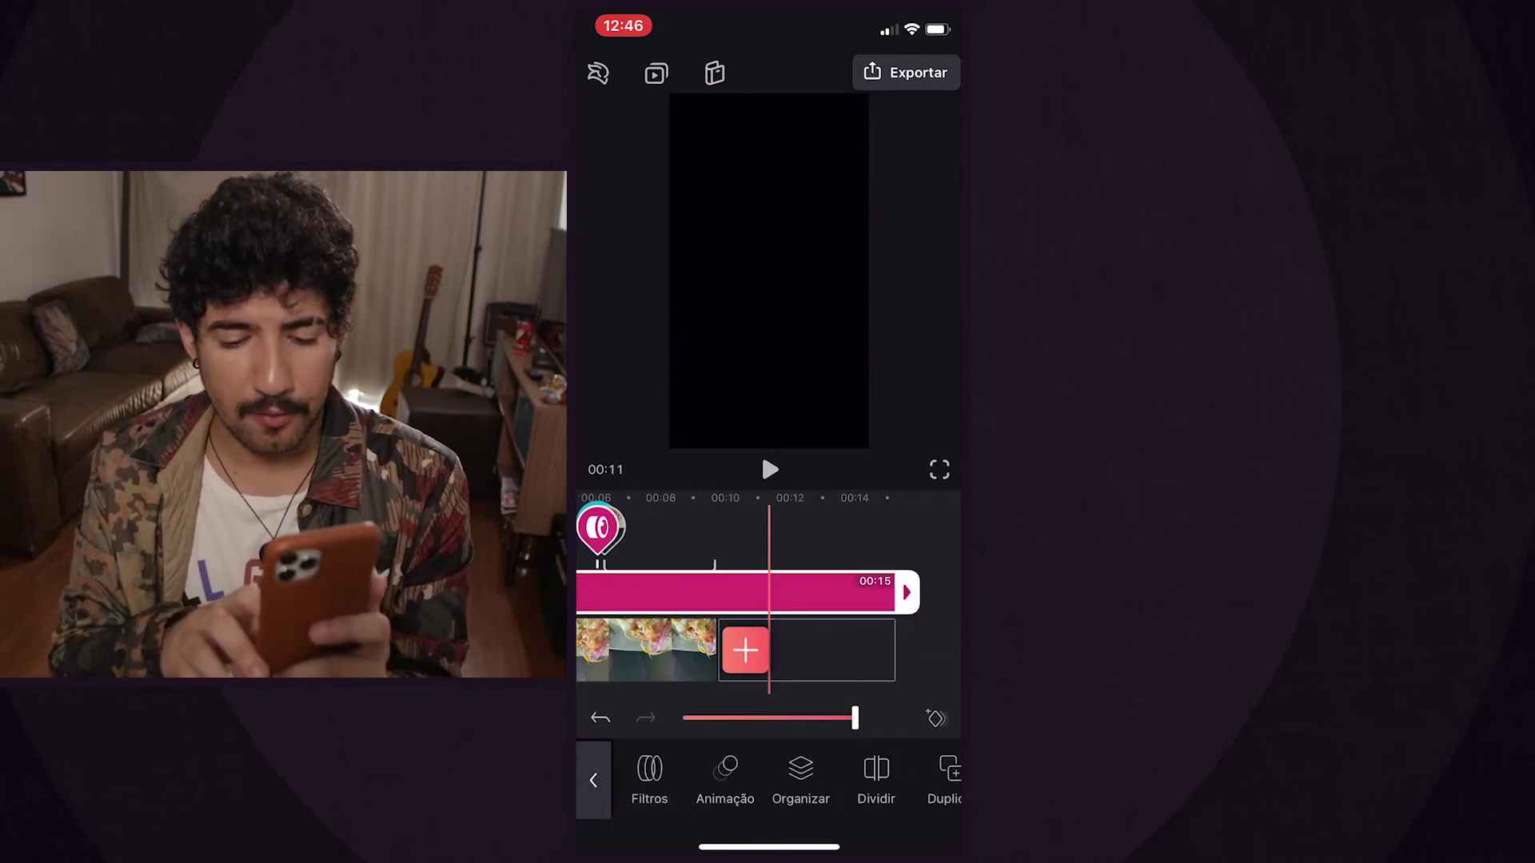
drag(906, 591, 757, 592)
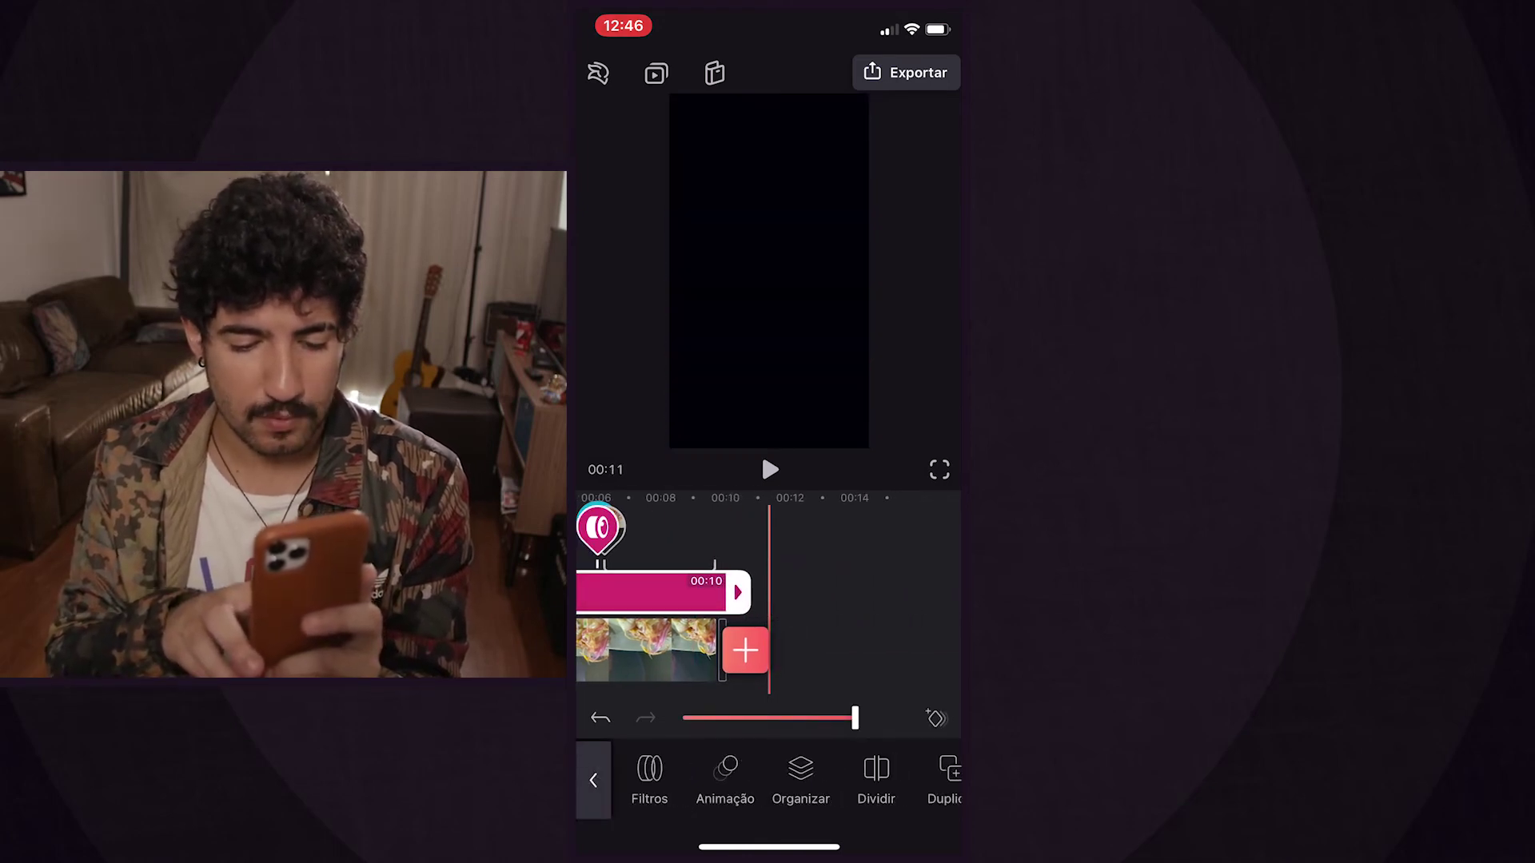
scroll(768, 607, left, 3)
click(880, 663)
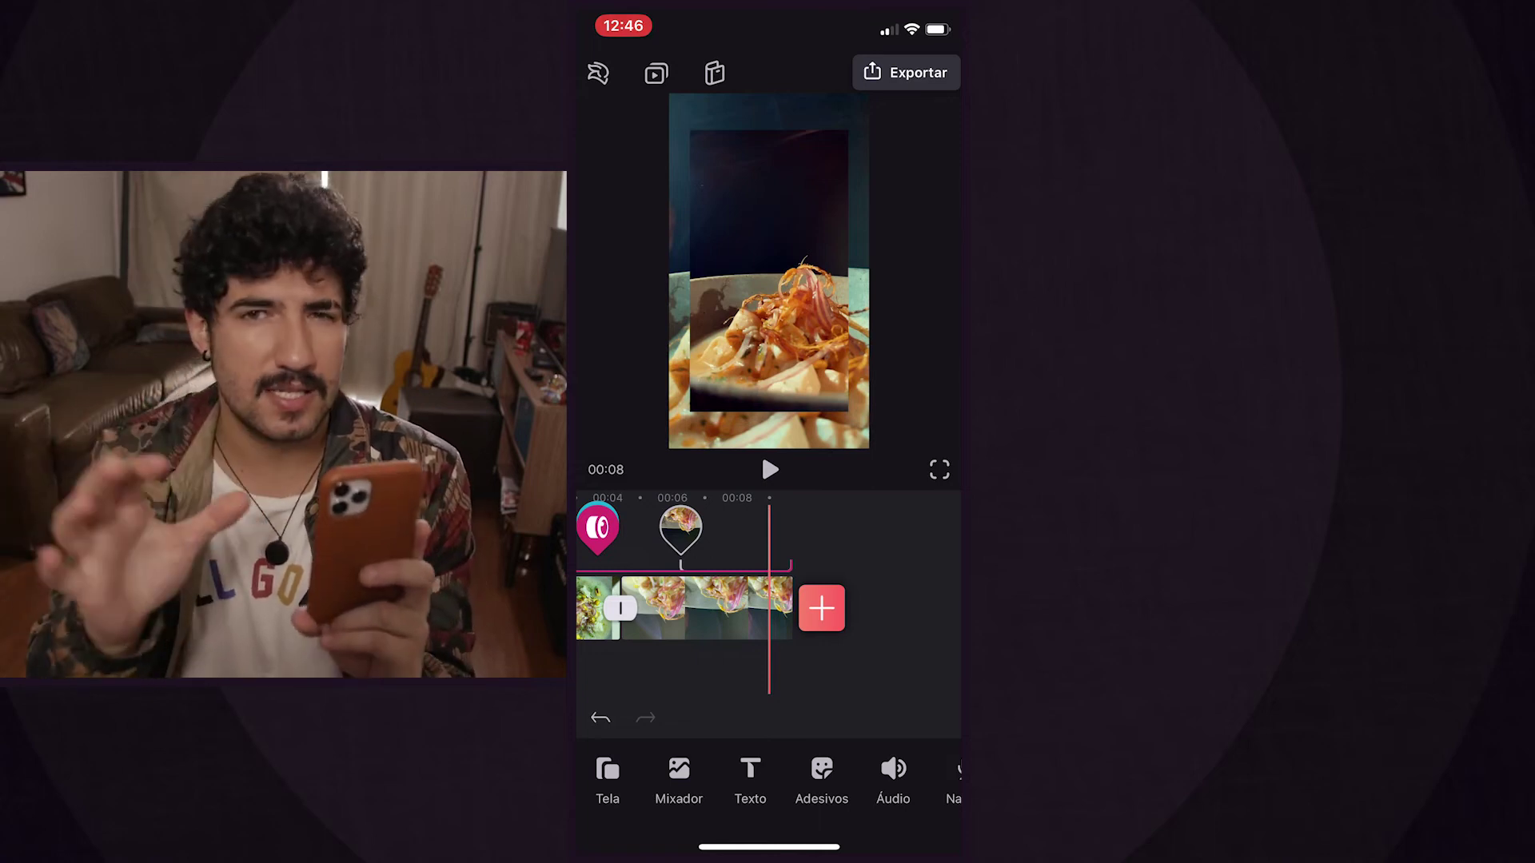
scroll(767, 607, left, 3)
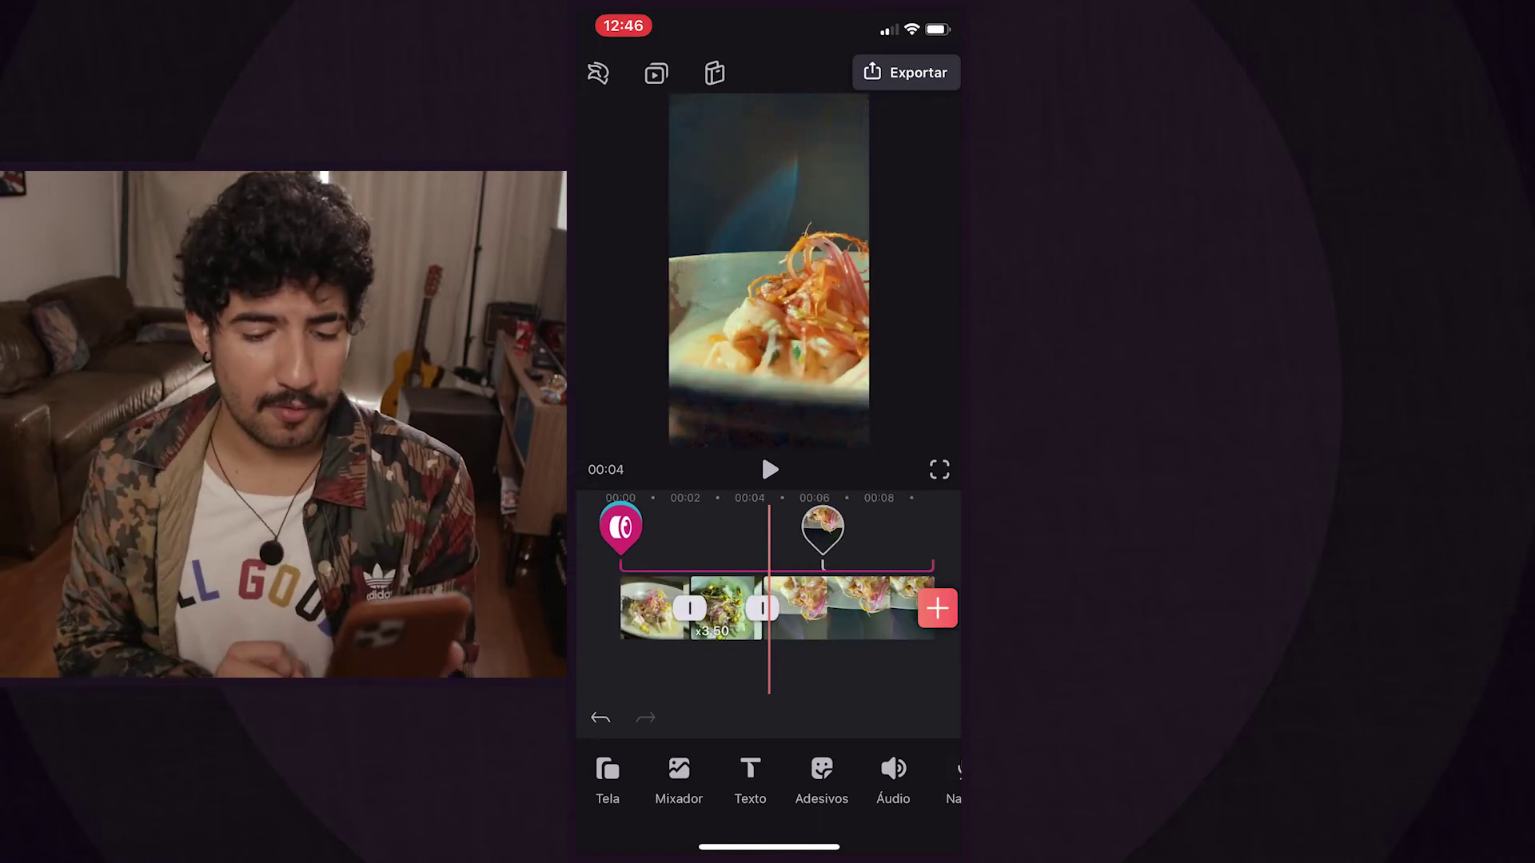
Review the timeline and open the Exportar settings for the ceviche clip
scroll(767, 608, left, 5)
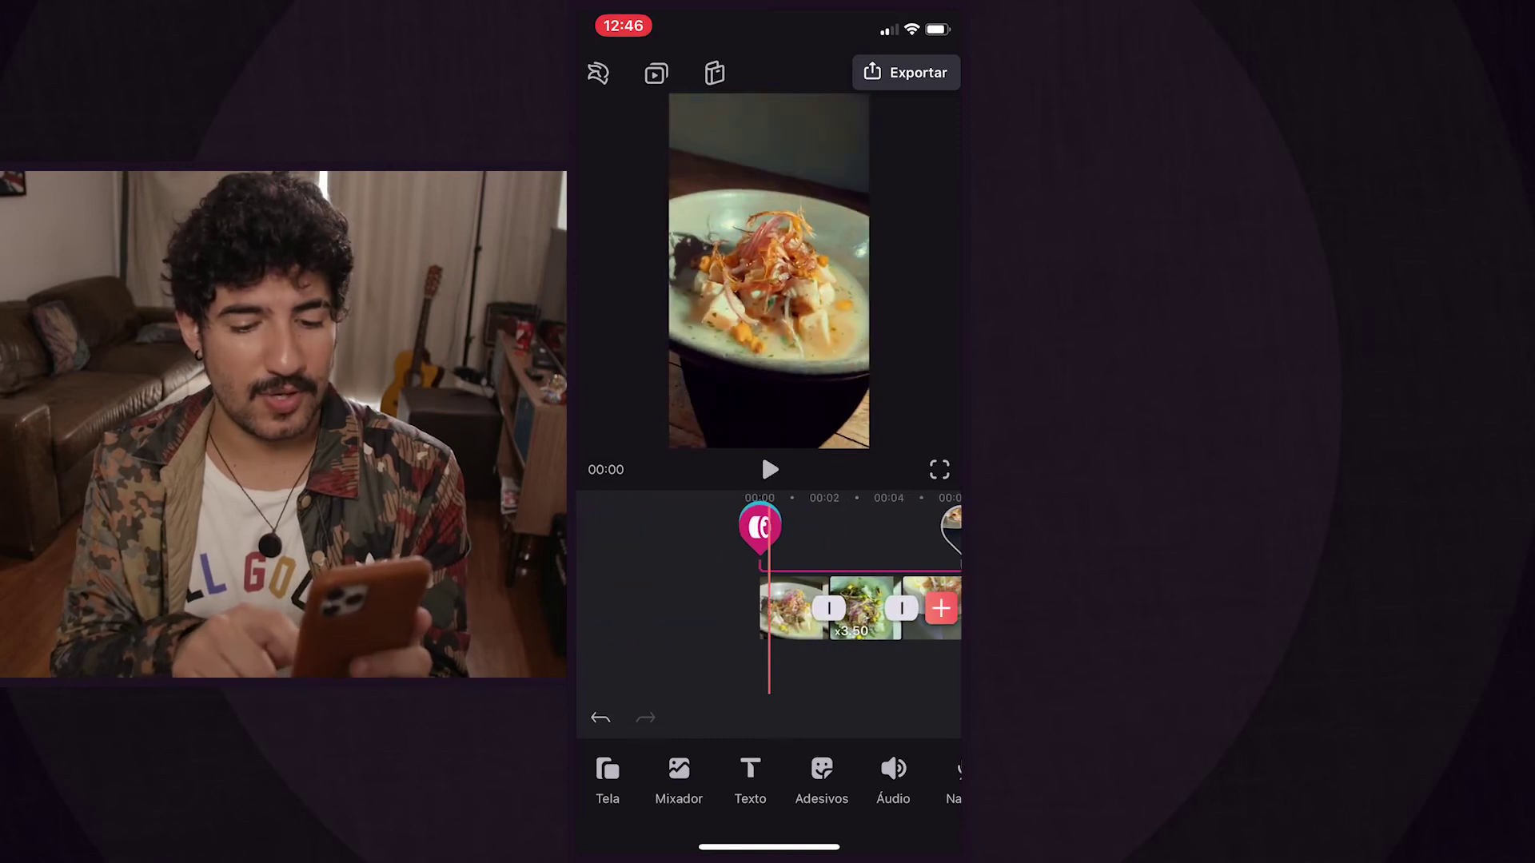
scroll(767, 608, right, 5)
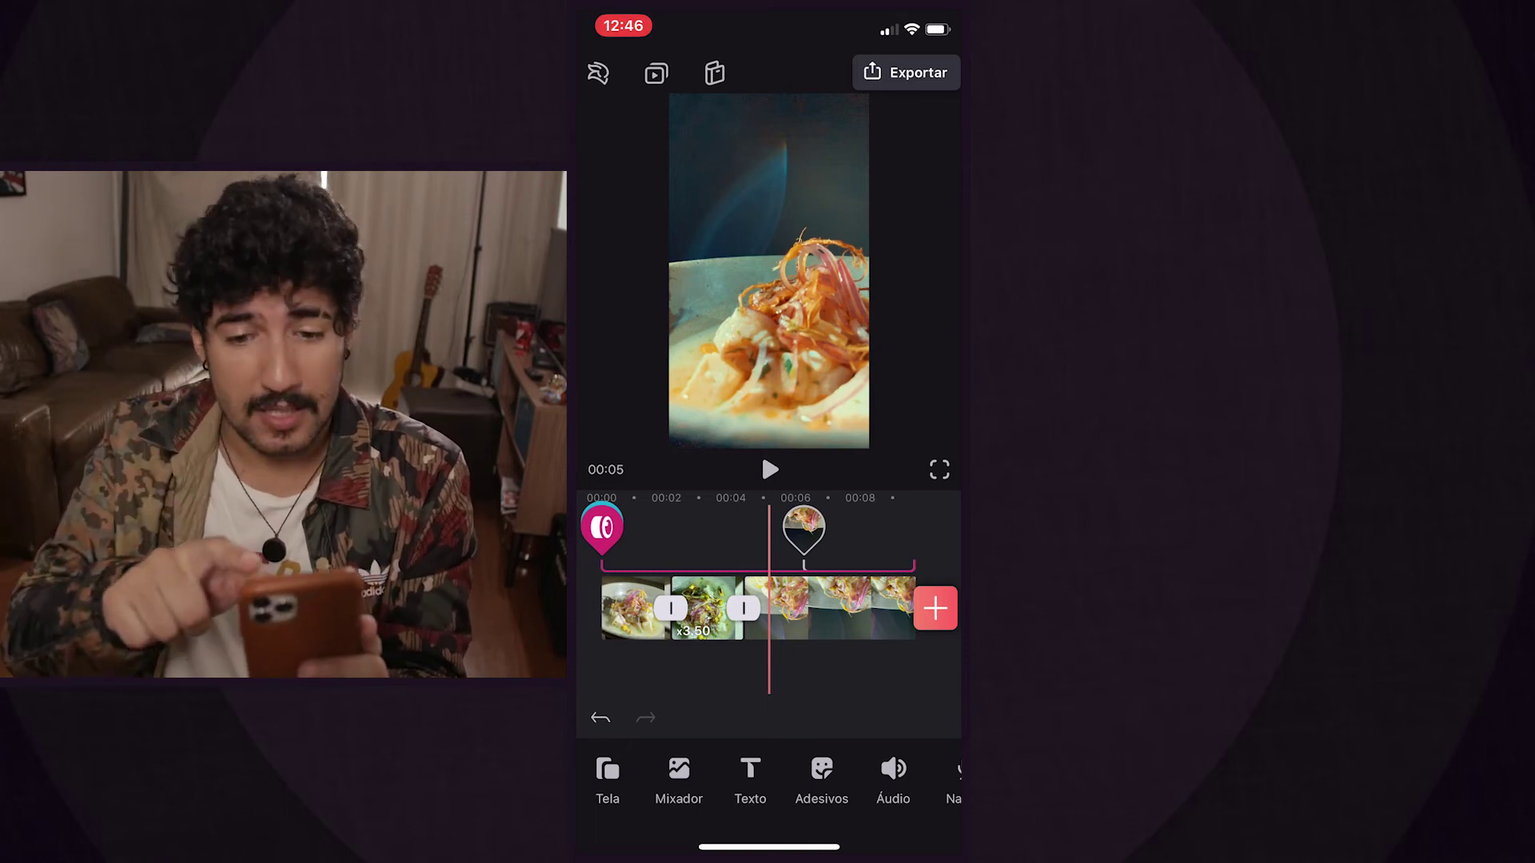
click(906, 72)
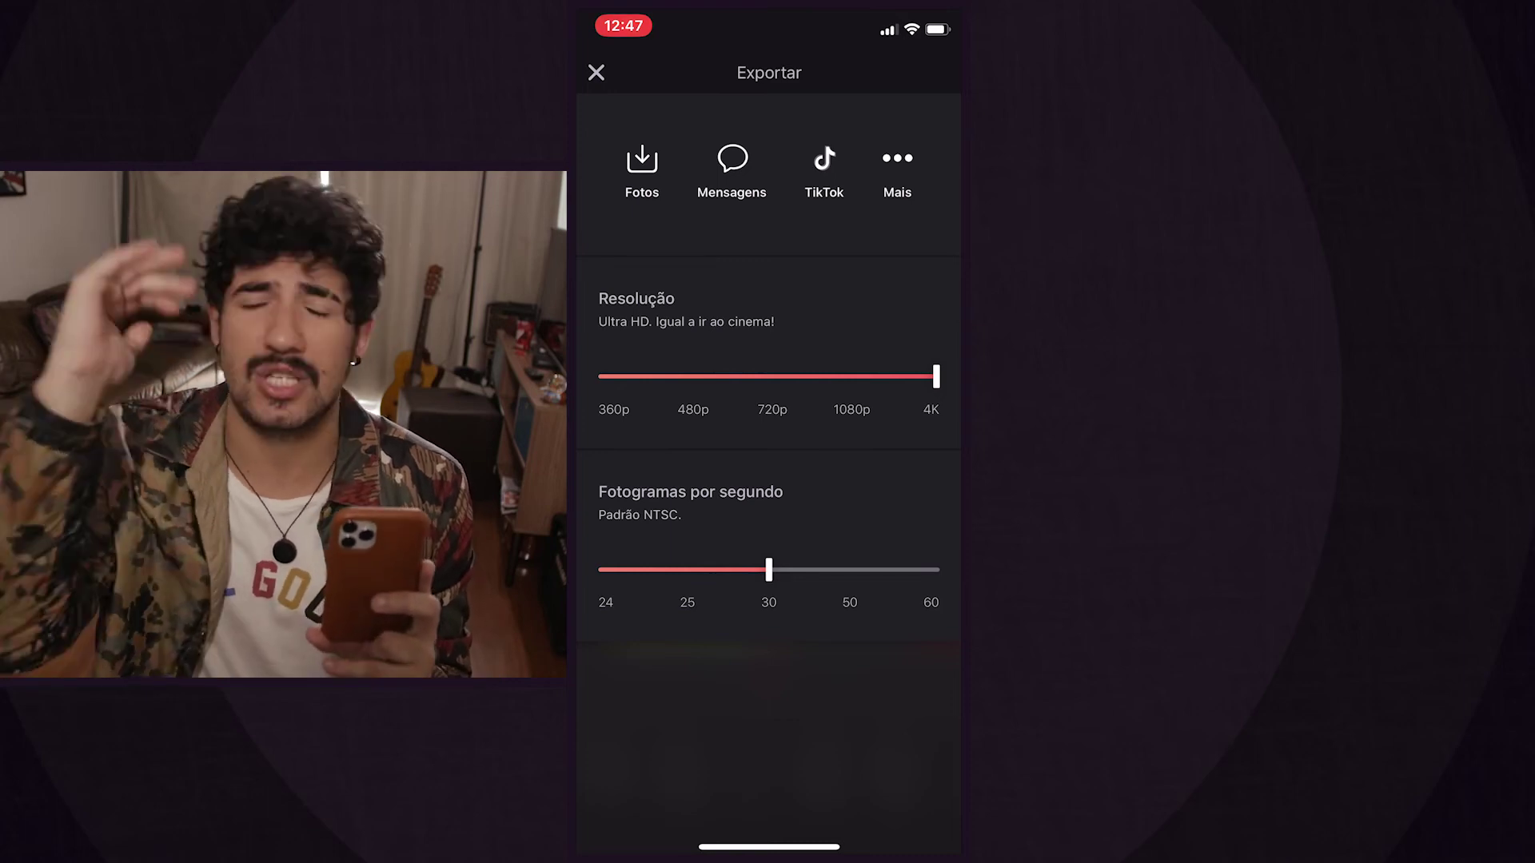
Lower the Fotogramas por segundo slider from 30 to 24 fps
drag(769, 570, 601, 570)
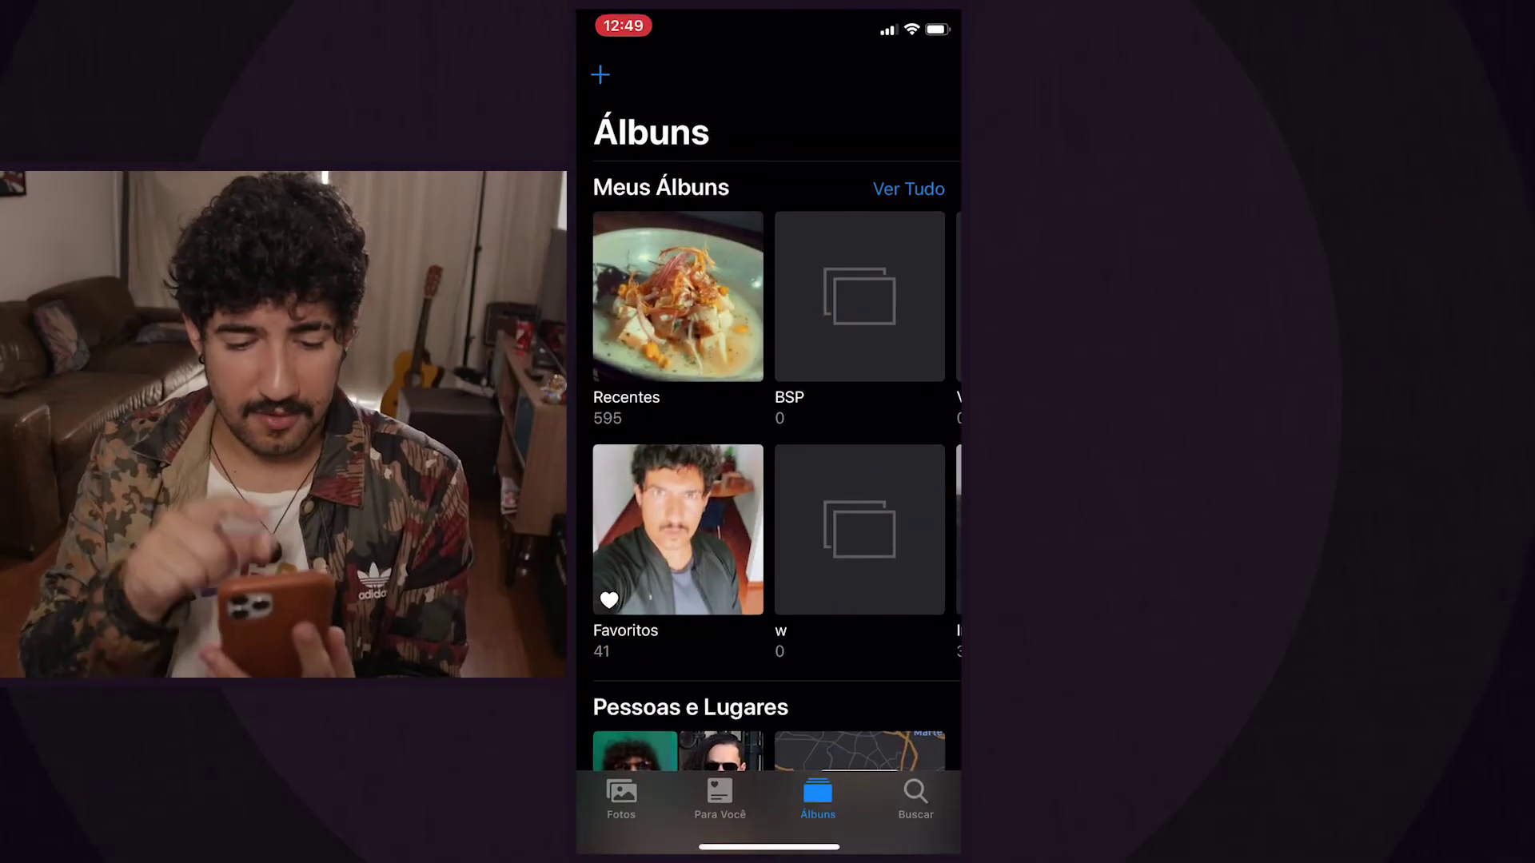
Play the 0:10 ceviche video from the Recentes album in Photos
click(678, 296)
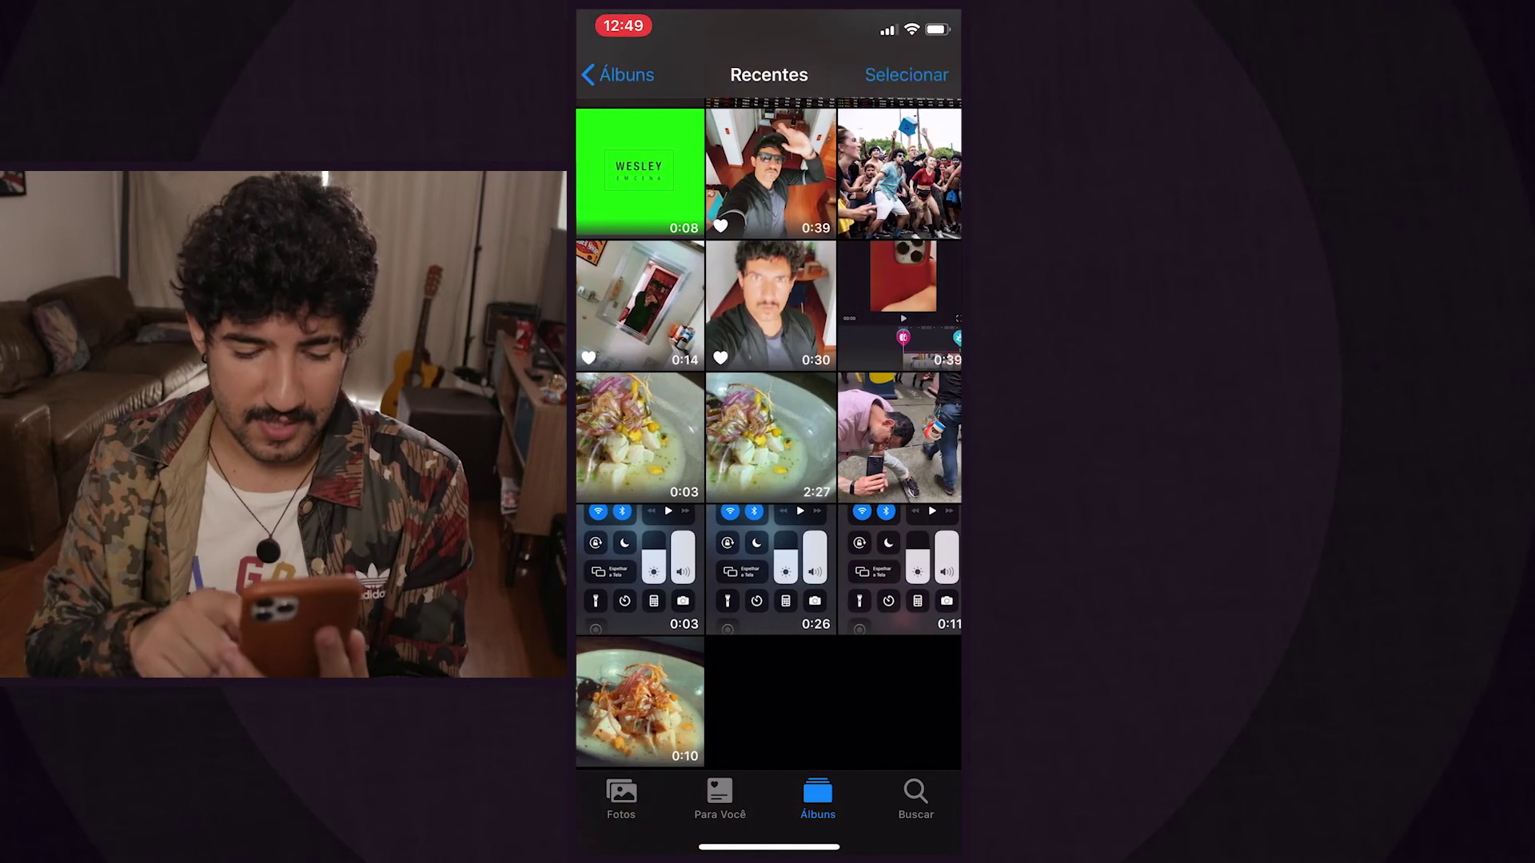
scroll(769, 400, down, 2)
click(639, 646)
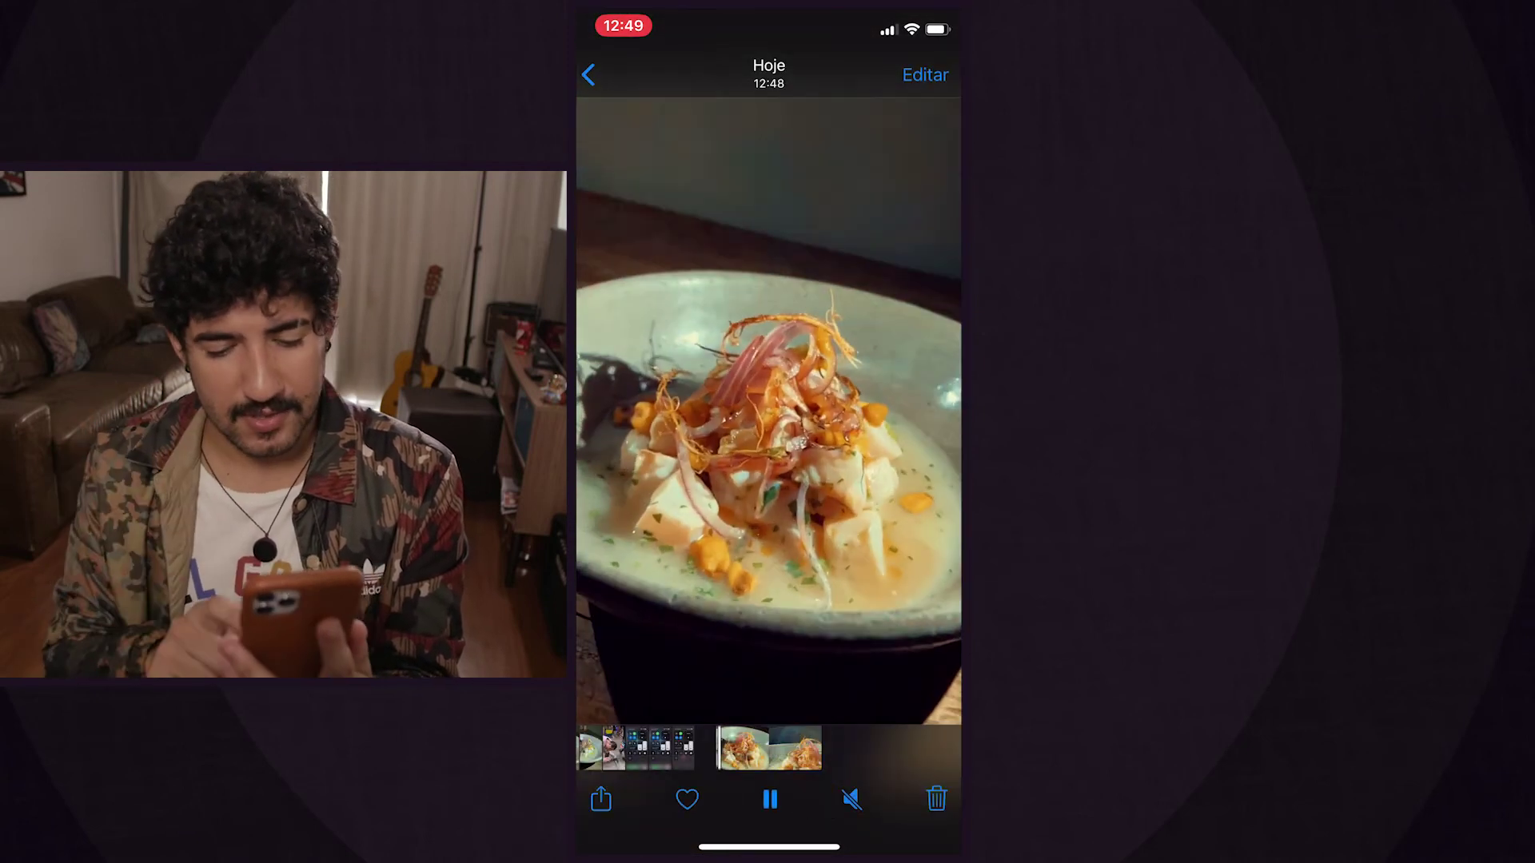